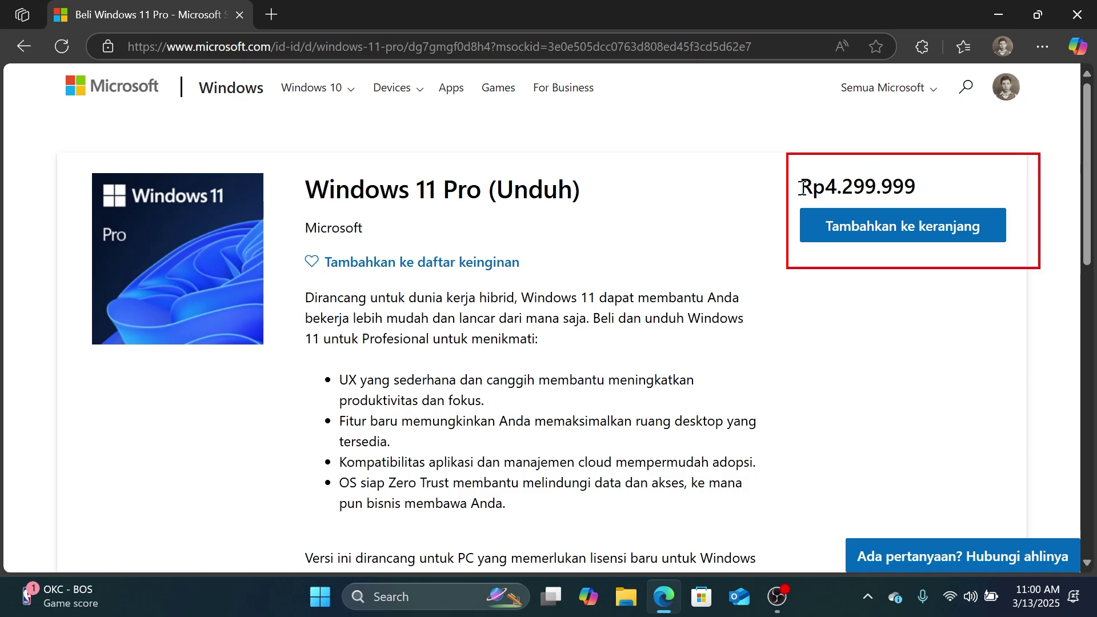
# Step: Check the Windows 11 Pro price on the Microsoft store page
pyautogui.moveTo(806, 187); pyautogui.dragTo(968, 190)
pyautogui.click(642, 200)
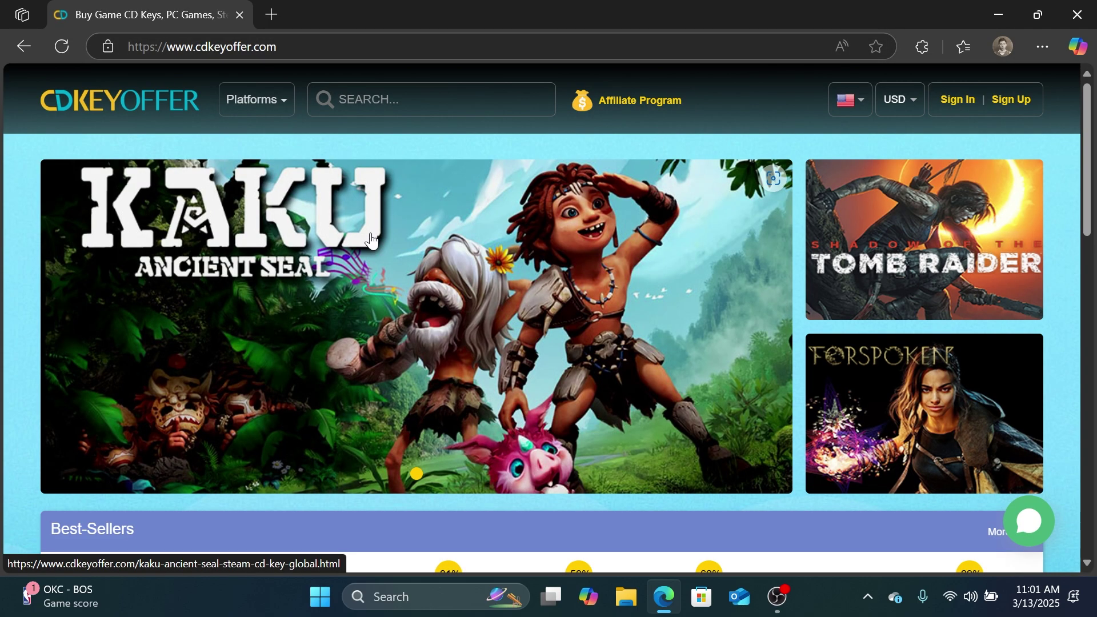
# Step: Browse the CDKeyOffer home page from the best-sellers down to the footer
pyautogui.scroll(-9, 370, 240)
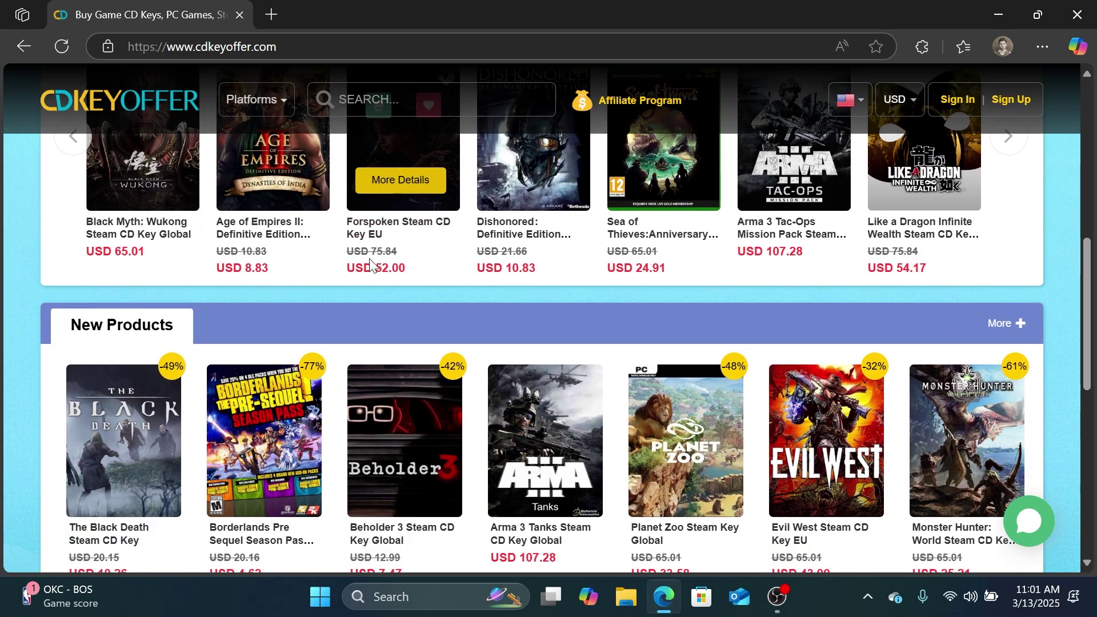
pyautogui.scroll(-8, 371, 264)
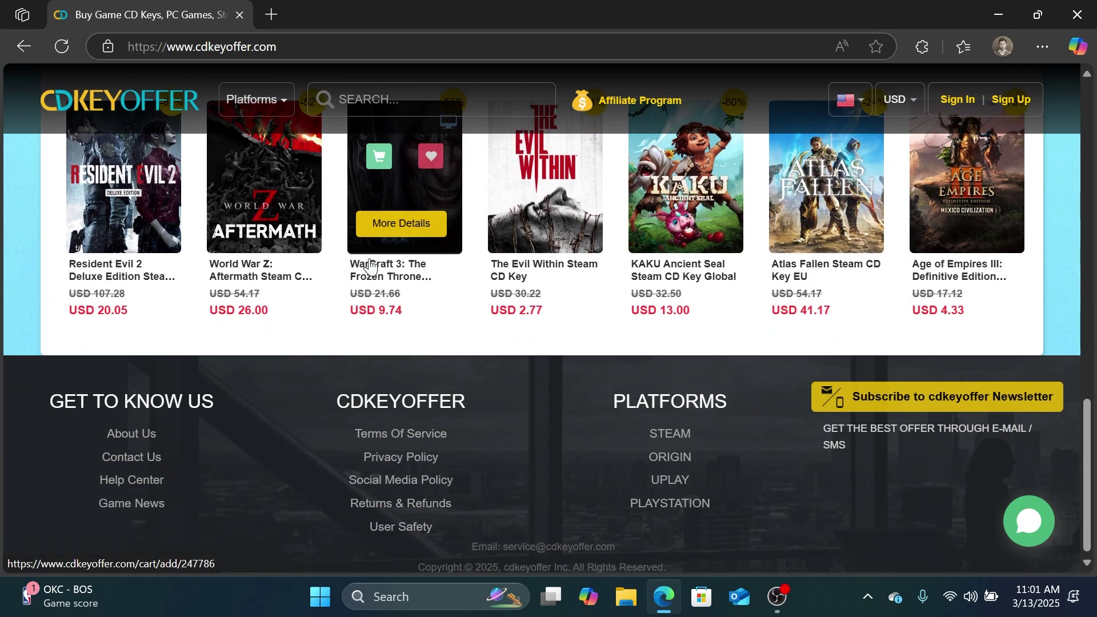
pyautogui.scroll(6, 356, 225)
pyautogui.scroll(9, 360, 234)
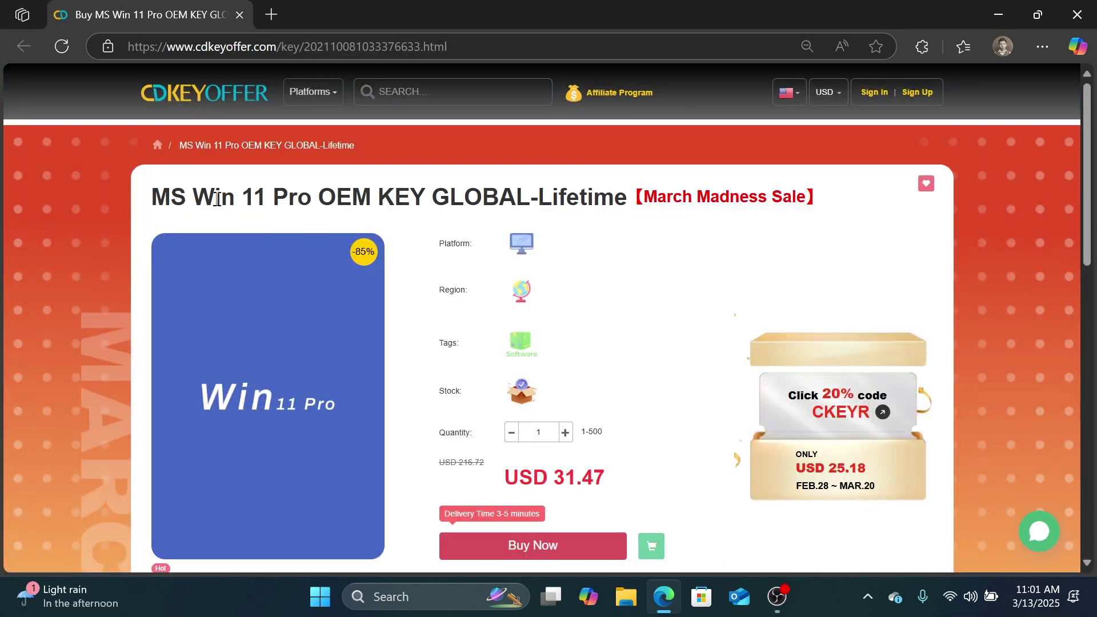
# Step: Check the title and price of the MS Win 11 Pro OEM KEY GLOBAL-Lifetime product and proceed to buy it
pyautogui.moveTo(216, 197); pyautogui.dragTo(306, 196)
pyautogui.moveTo(553, 478); pyautogui.dragTo(611, 480)
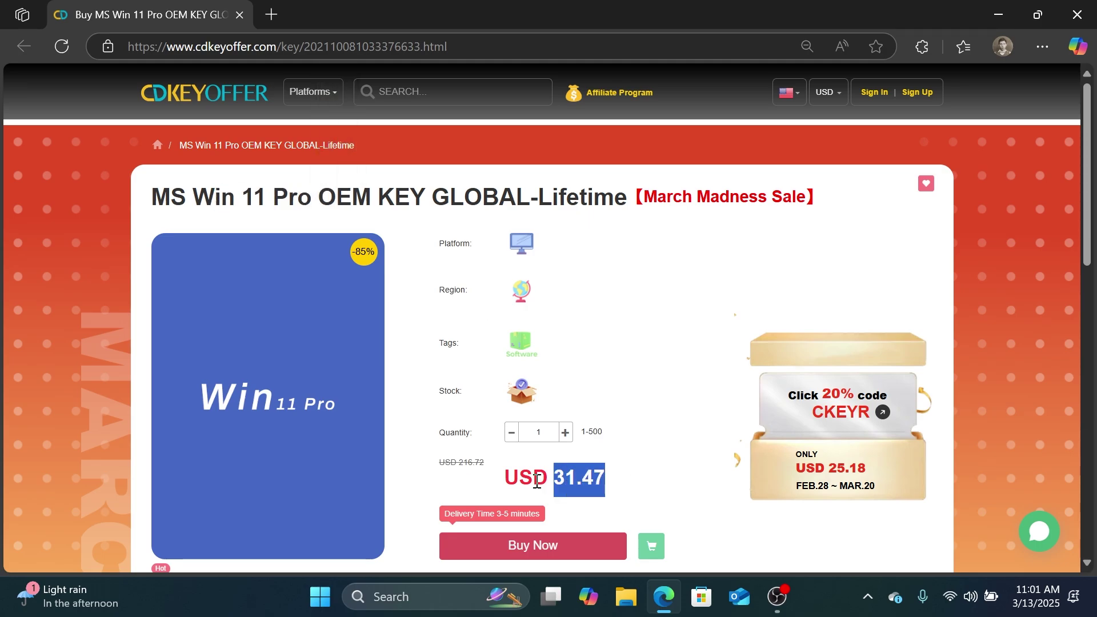
pyautogui.click(517, 548)
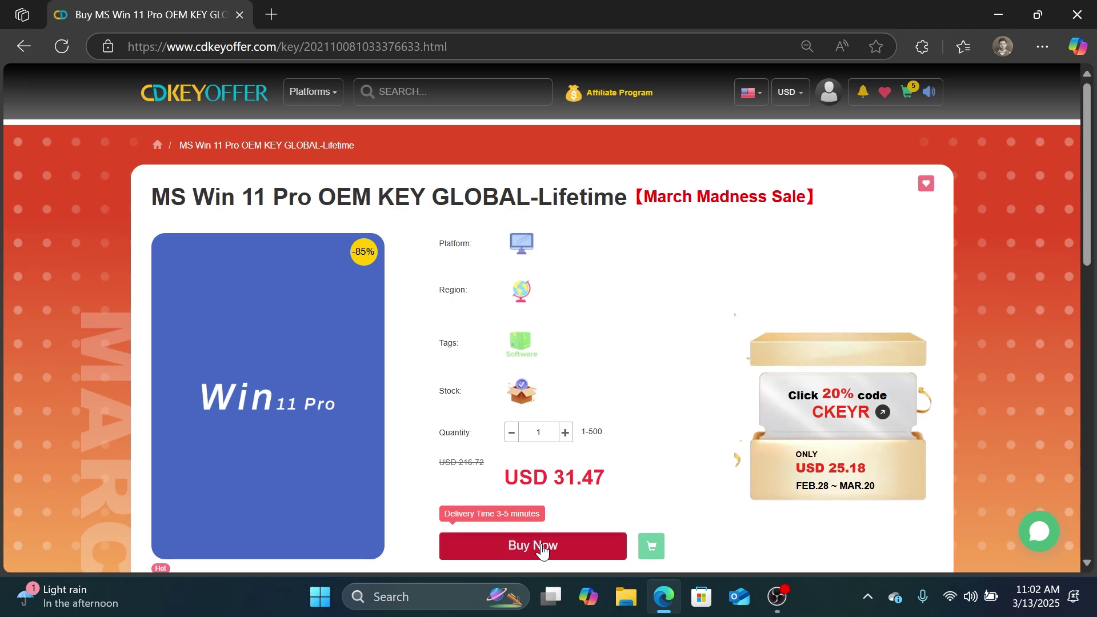
pyautogui.click(542, 551)
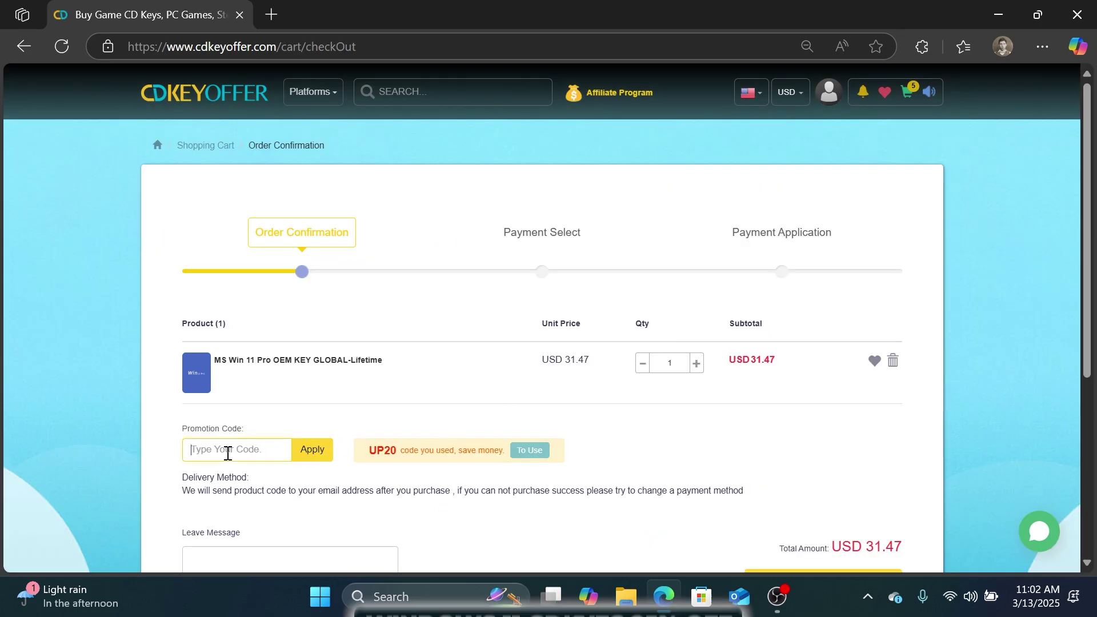
# Step: Apply the promotion code UP20 to the Win 11 Pro order and check the discount in the subtotal
pyautogui.click(227, 453)
pyautogui.write('UP20')
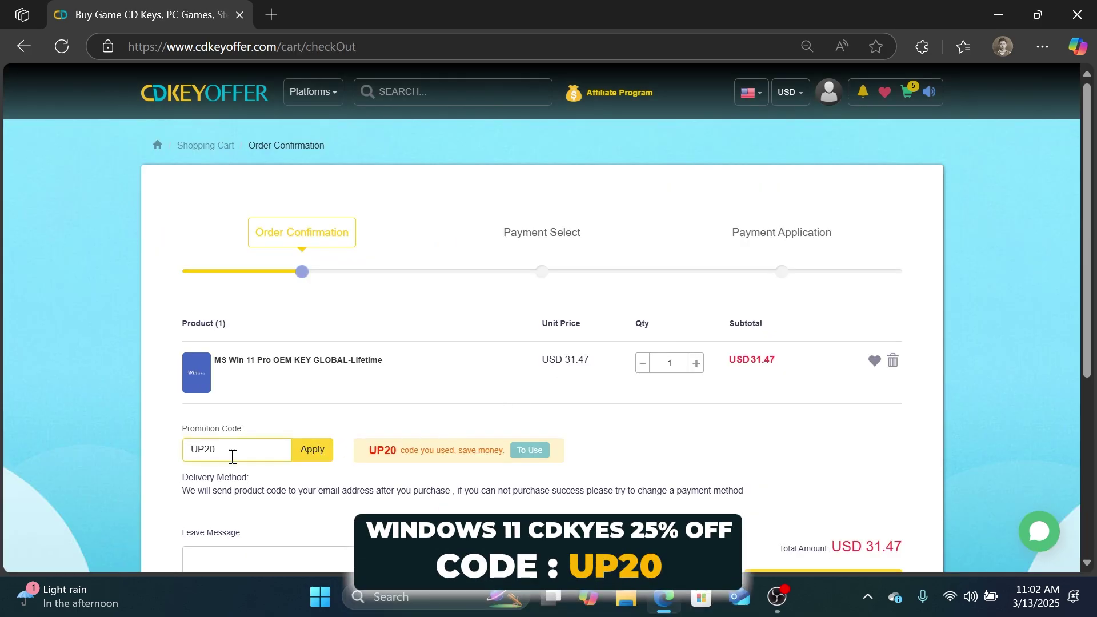
pyautogui.click(320, 453)
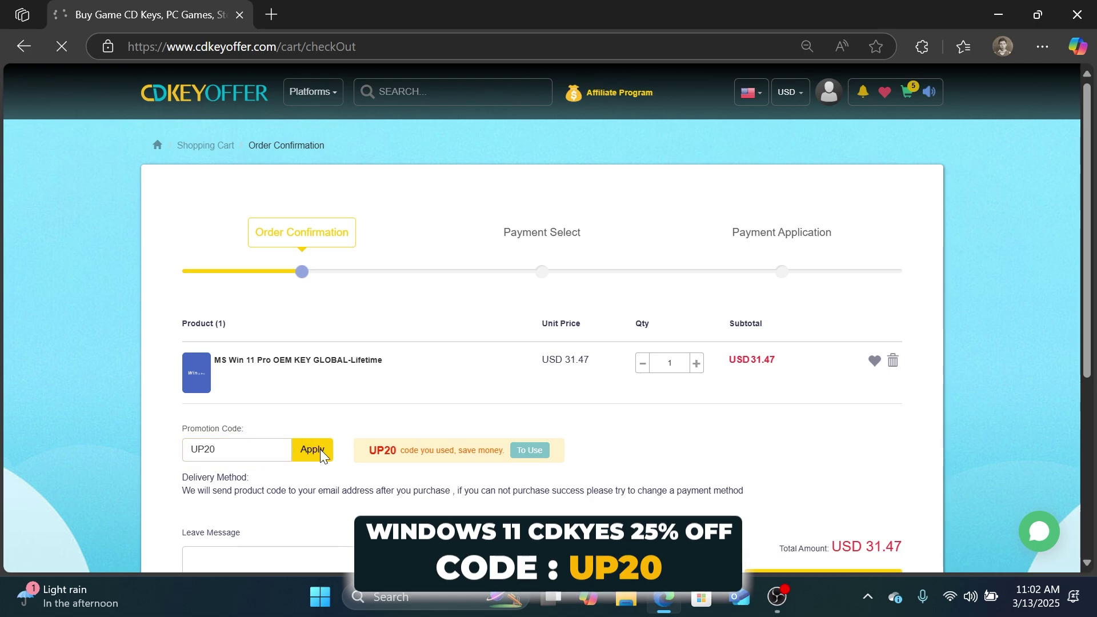
pyautogui.moveTo(788, 394); pyautogui.dragTo(813, 392)
pyautogui.click(688, 387)
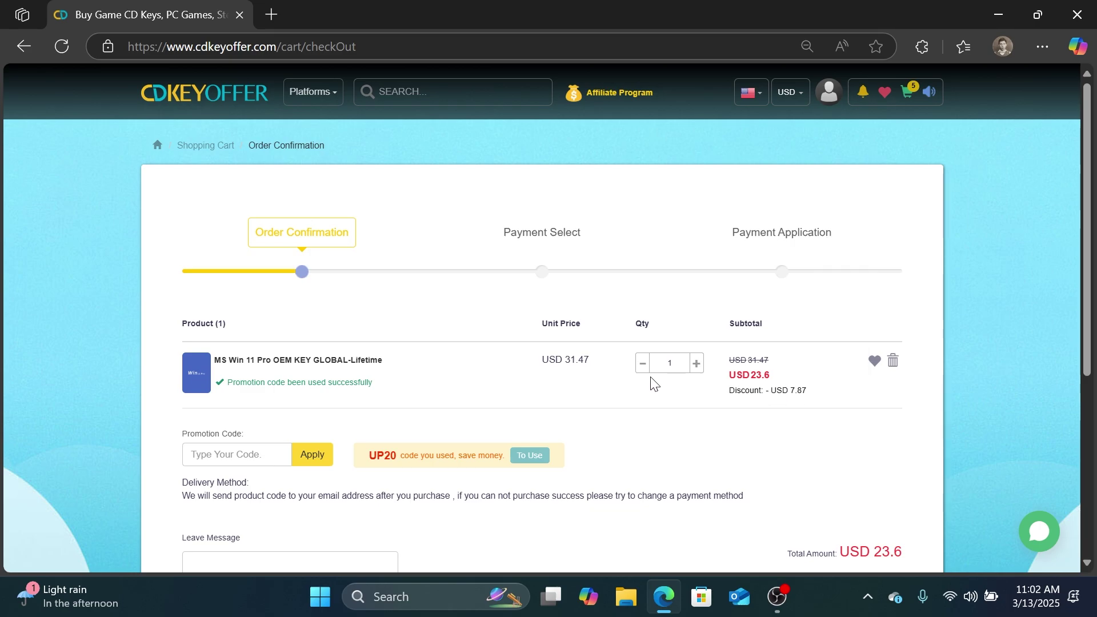
# Step: Submit the Win 11 Pro order and review the available payment methods
pyautogui.scroll(-3, 548, 393)
pyautogui.click(841, 421)
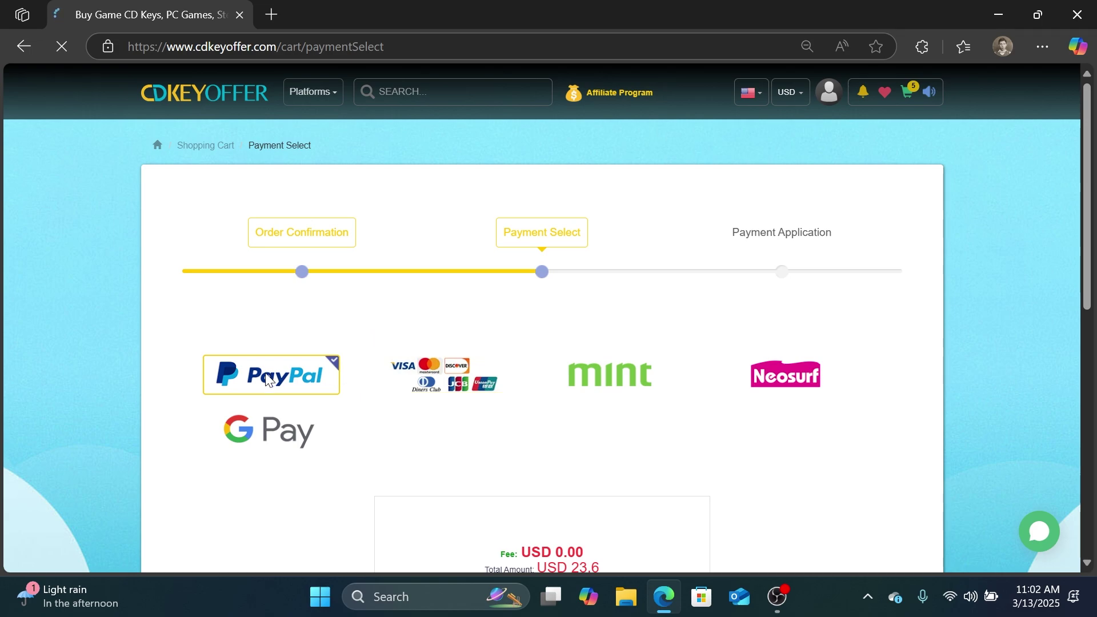
pyautogui.scroll(-1, 274, 381)
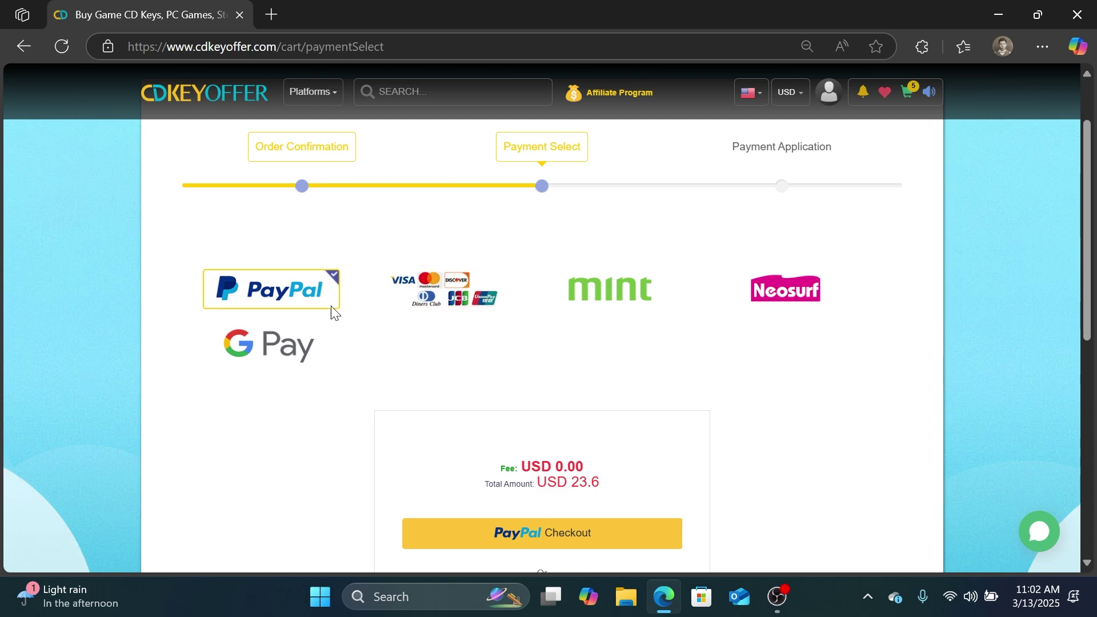
pyautogui.scroll(2, 283, 359)
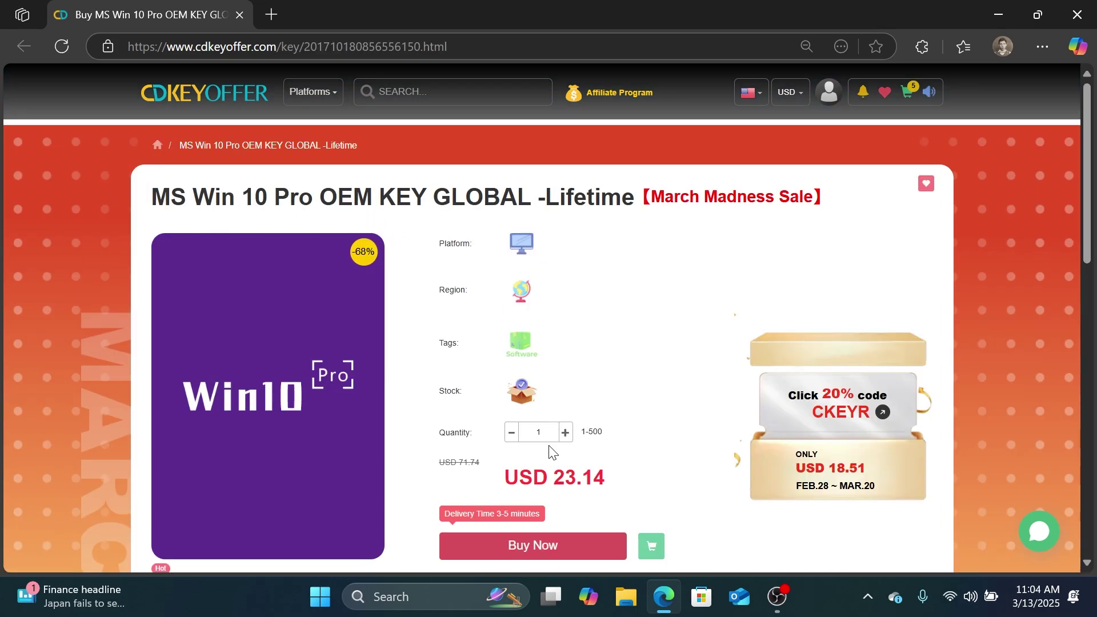
# Step: Proceed to buy the MS Win 10 Pro OEM KEY GLOBAL-Lifetime and check its discounted subtotal
pyautogui.click(544, 547)
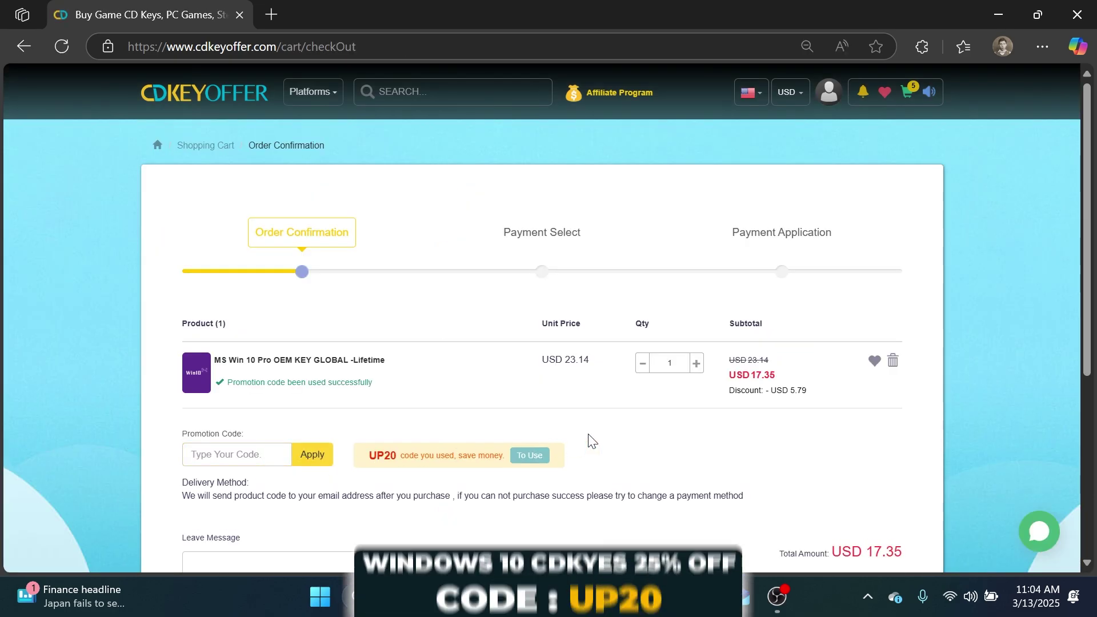
pyautogui.moveTo(732, 374); pyautogui.dragTo(777, 377)
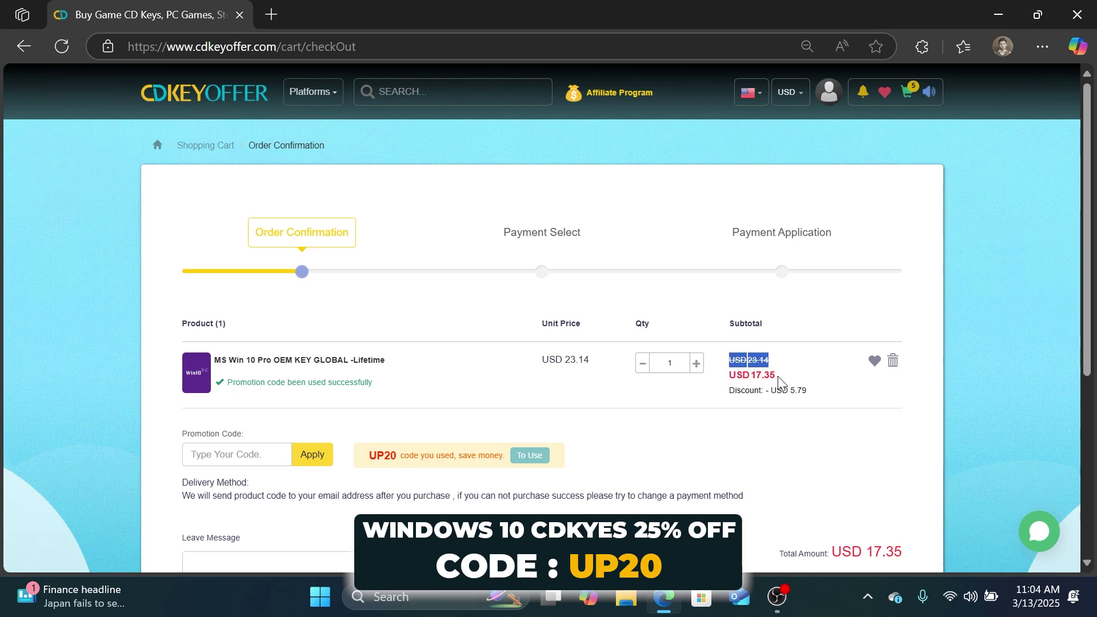
pyautogui.click(693, 378)
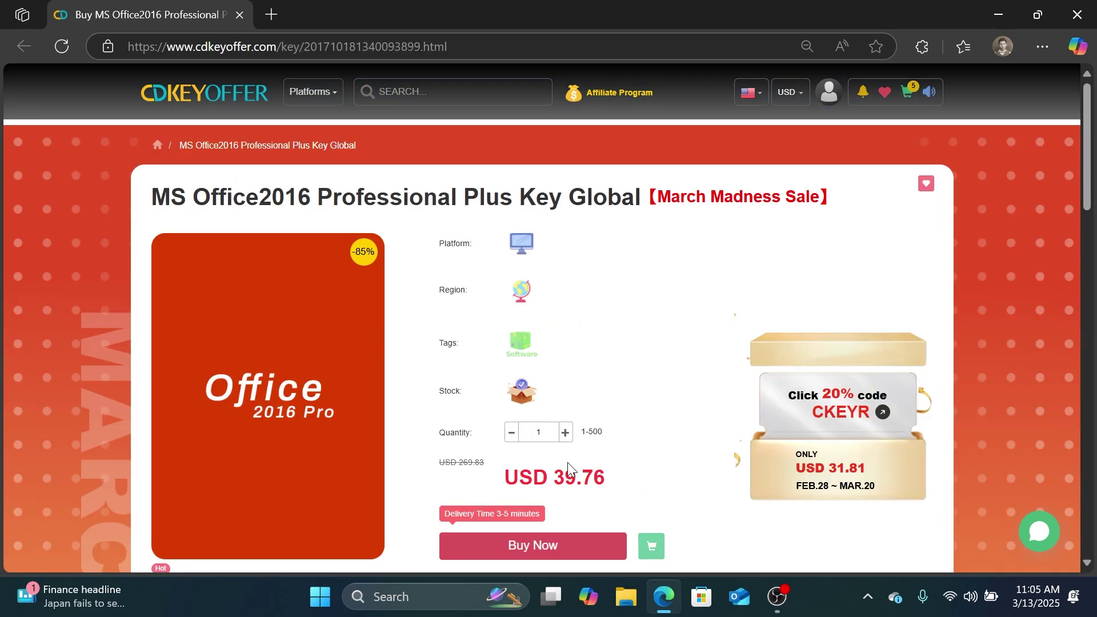
# Step: Check the price of the MS Office2016 Professional Plus key and its discount in the order confirmation
pyautogui.moveTo(548, 468); pyautogui.dragTo(603, 475)
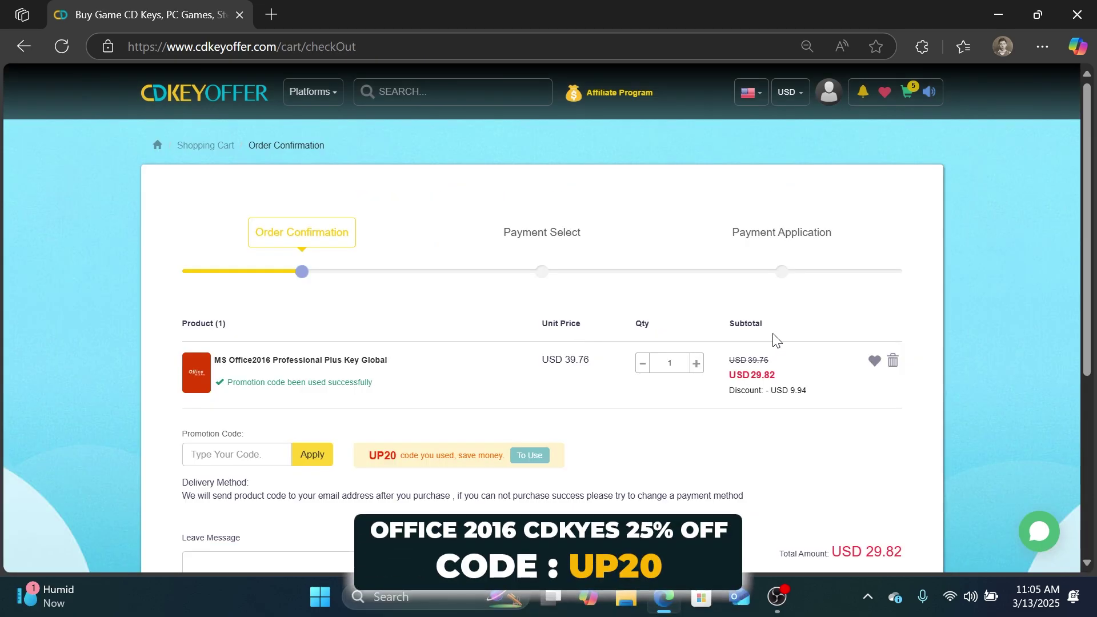
pyautogui.moveTo(788, 396); pyautogui.dragTo(808, 394)
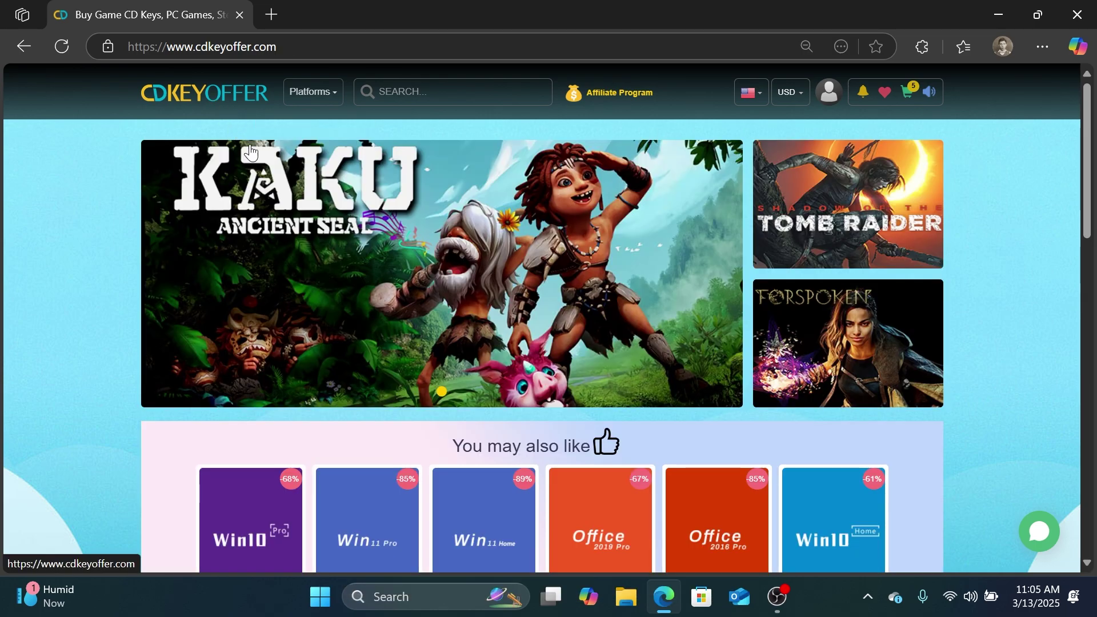
# Step: Browse the recommended Windows and Office keys and the other products on the CDKeyOffer home page
pyautogui.scroll(-1, 260, 163)
pyautogui.scroll(-2, 260, 166)
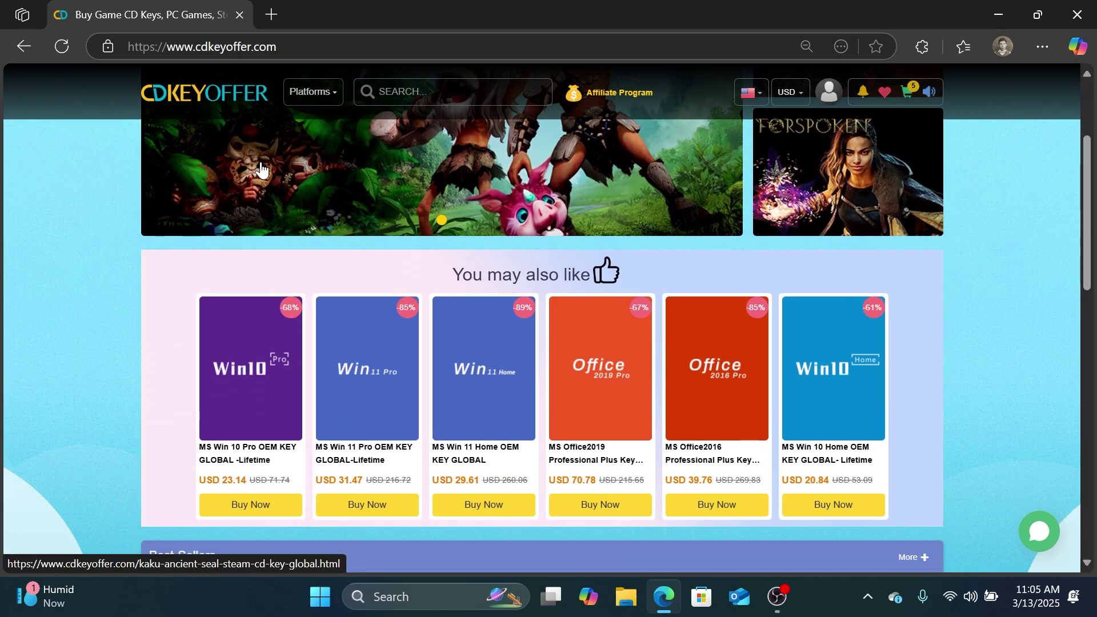
pyautogui.scroll(-10, 261, 169)
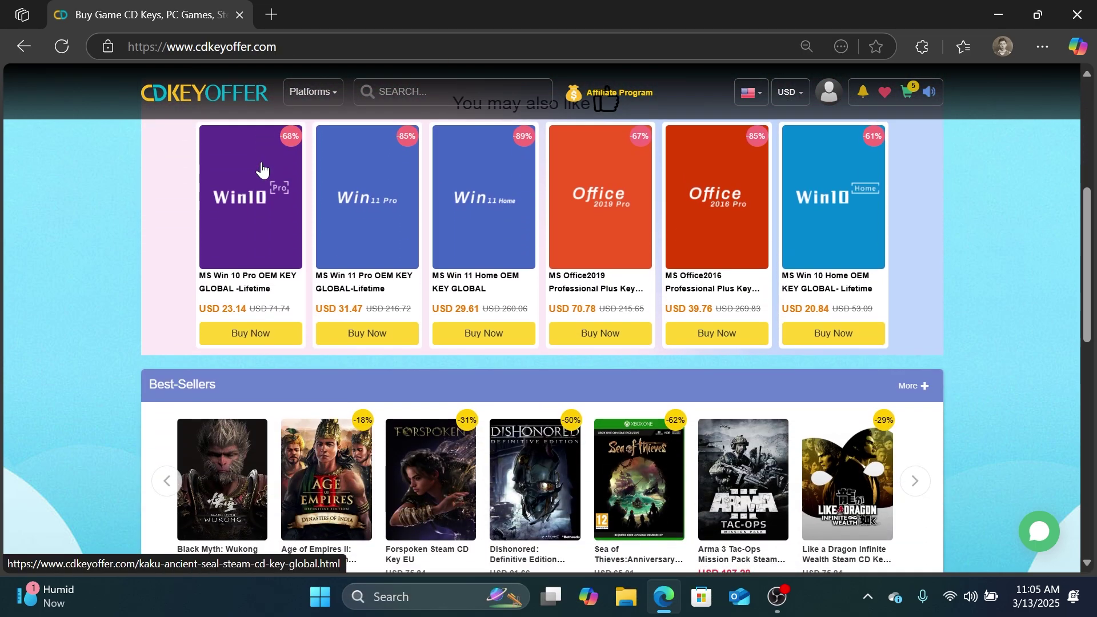
pyautogui.scroll(-6, 262, 167)
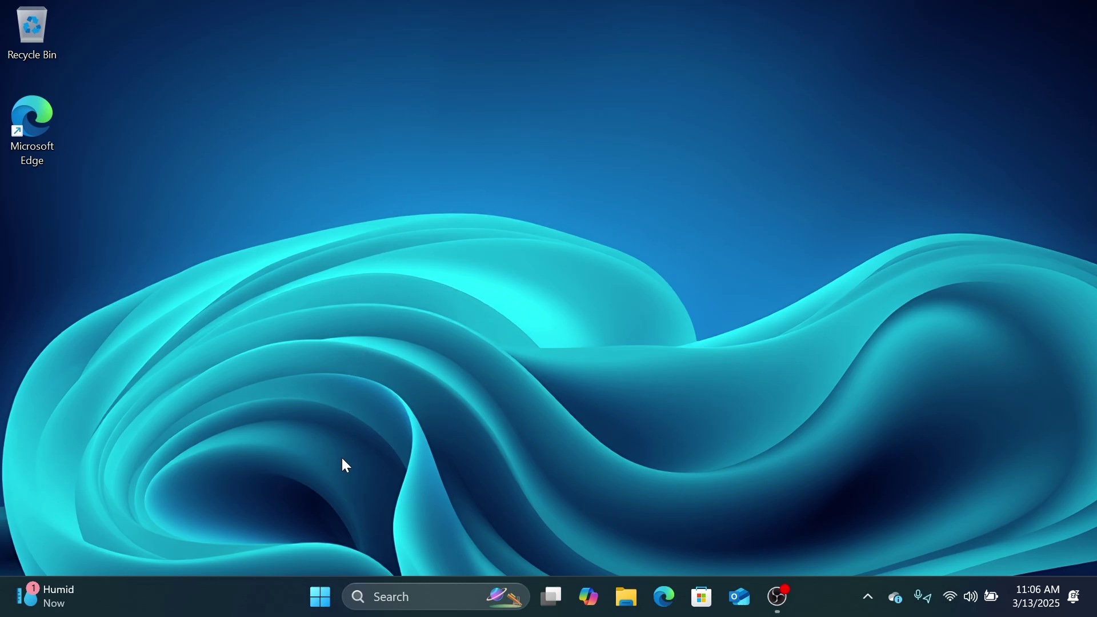
# Step: Open the Activation page of the System section in Windows Settings
pyautogui.click(326, 590)
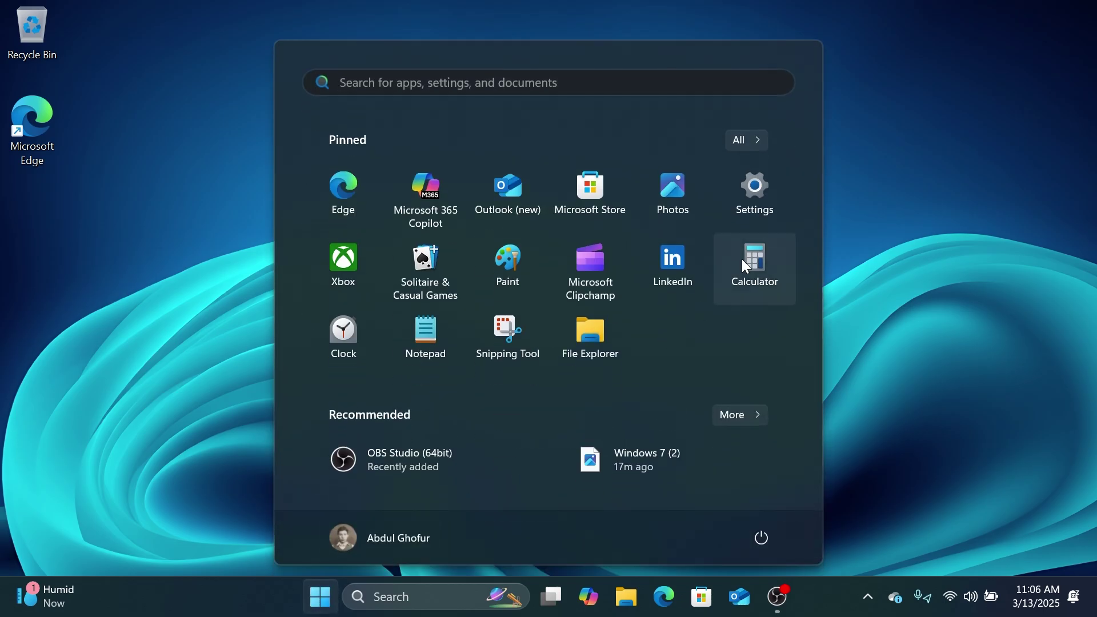
pyautogui.click(779, 203)
pyautogui.click(123, 219)
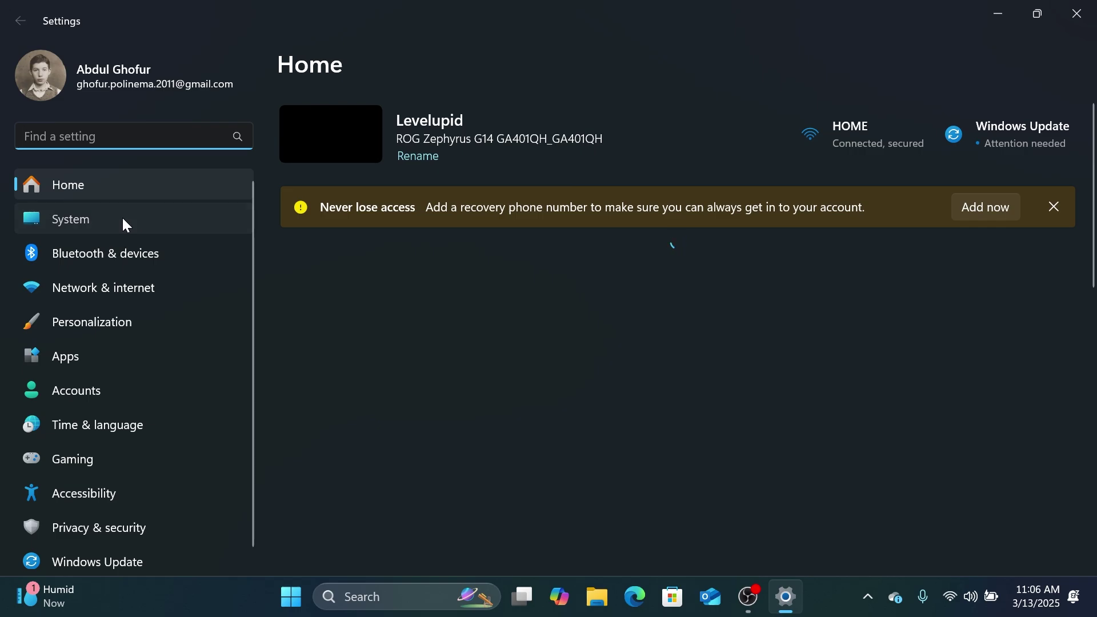
pyautogui.scroll(-10, 490, 312)
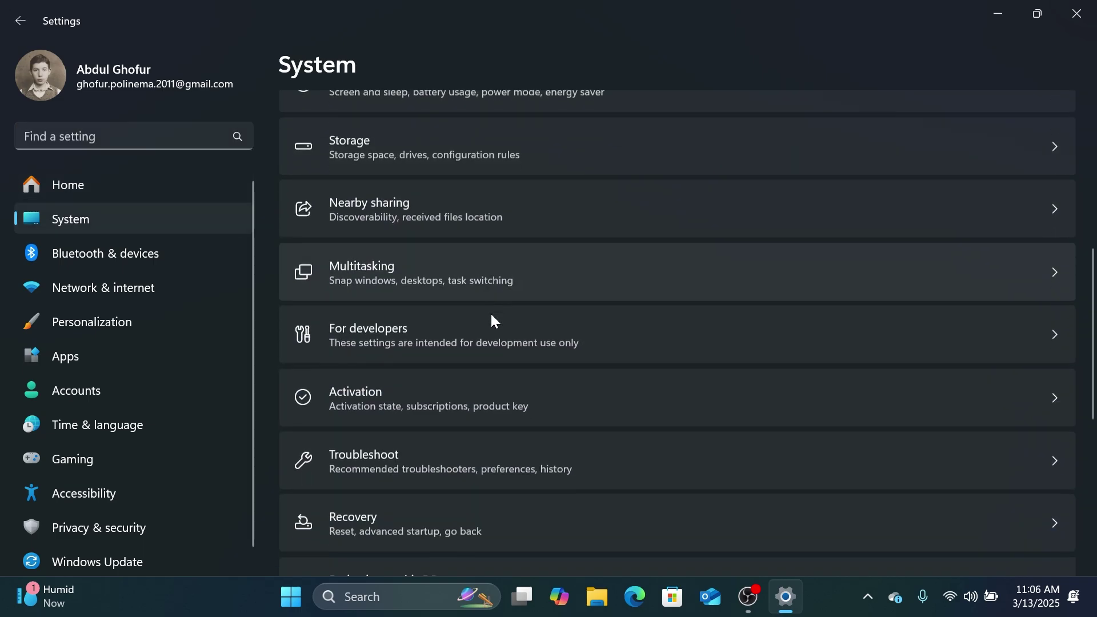
pyautogui.click(374, 273)
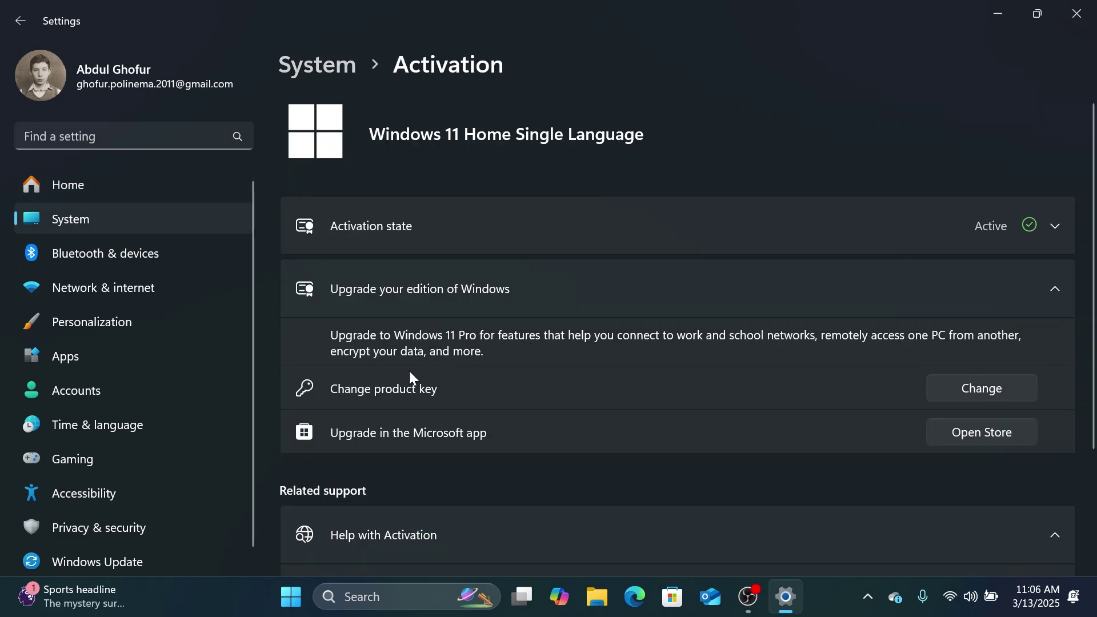
# Step: View the dialog for changing the Windows product key, cancel it and inspect the activation state
pyautogui.click(981, 384)
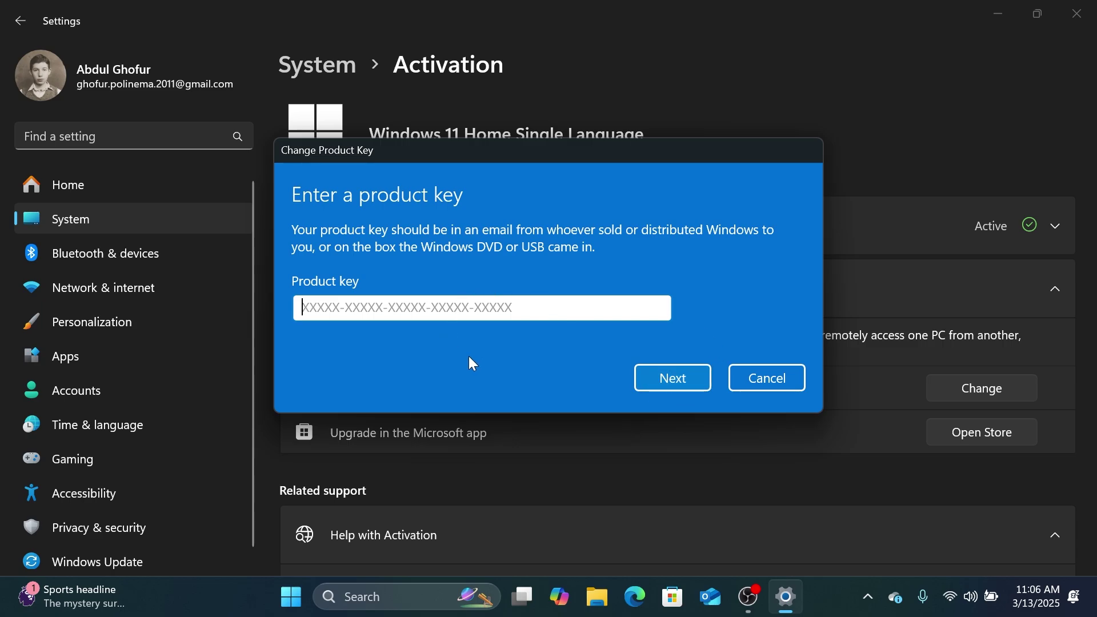
pyautogui.click(764, 378)
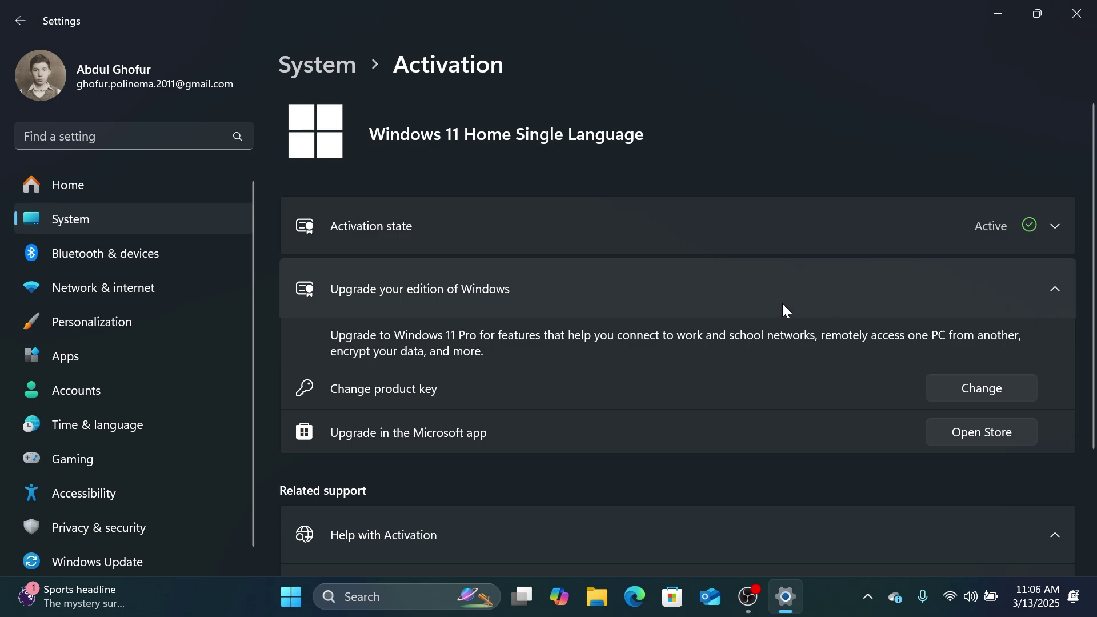
pyautogui.click(365, 231)
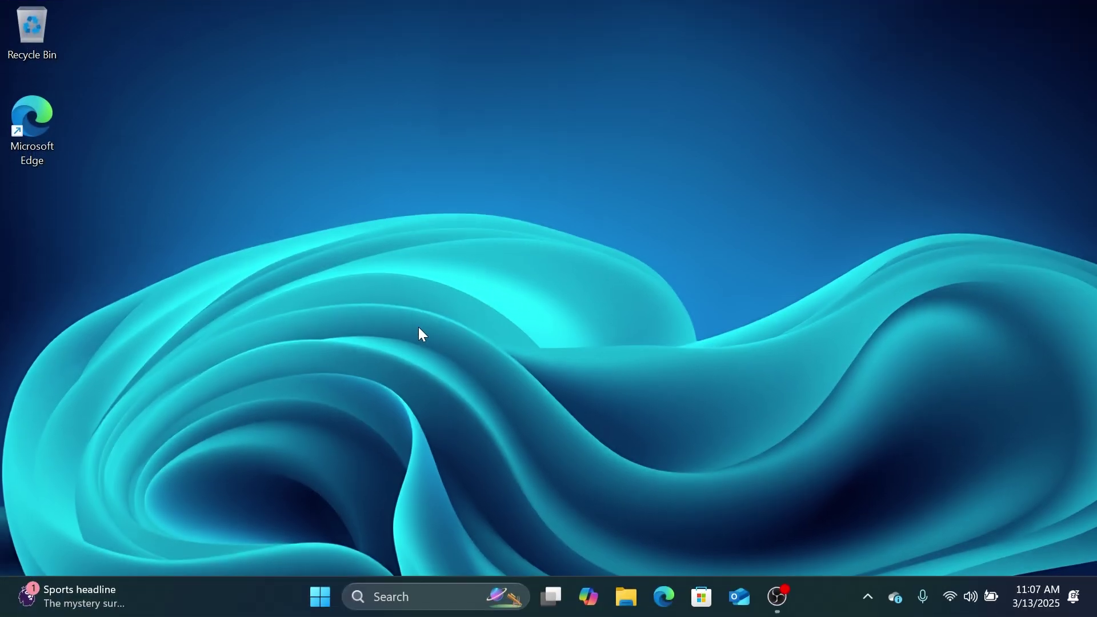
# Step: Open Device Manager and look through the audio, battery and Bluetooth device categories
pyautogui.rightClick(320, 596)
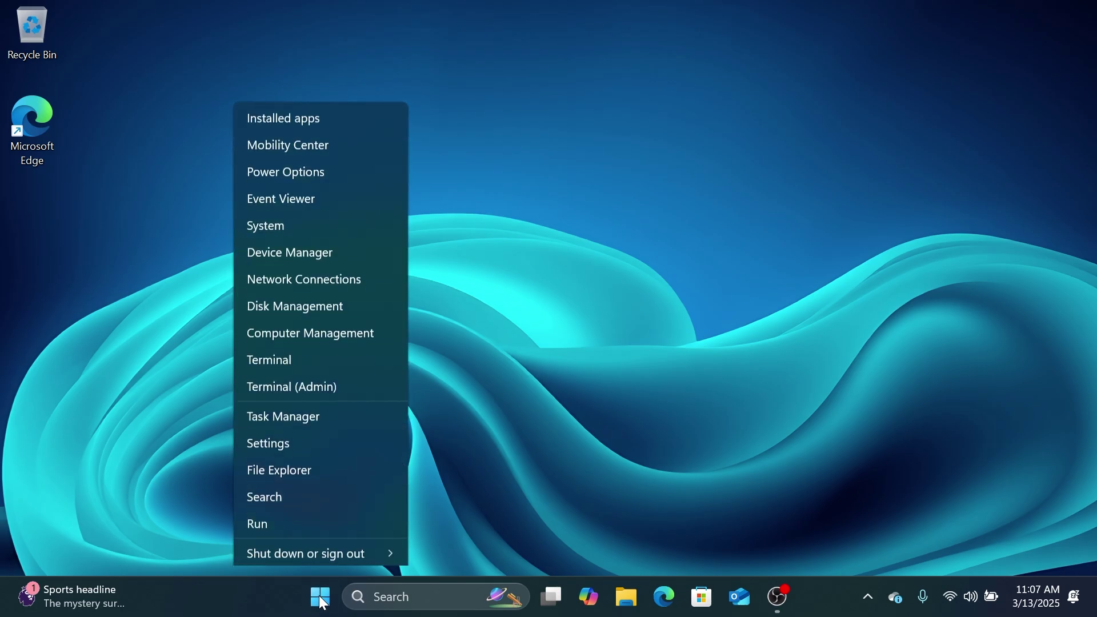
pyautogui.click(303, 228)
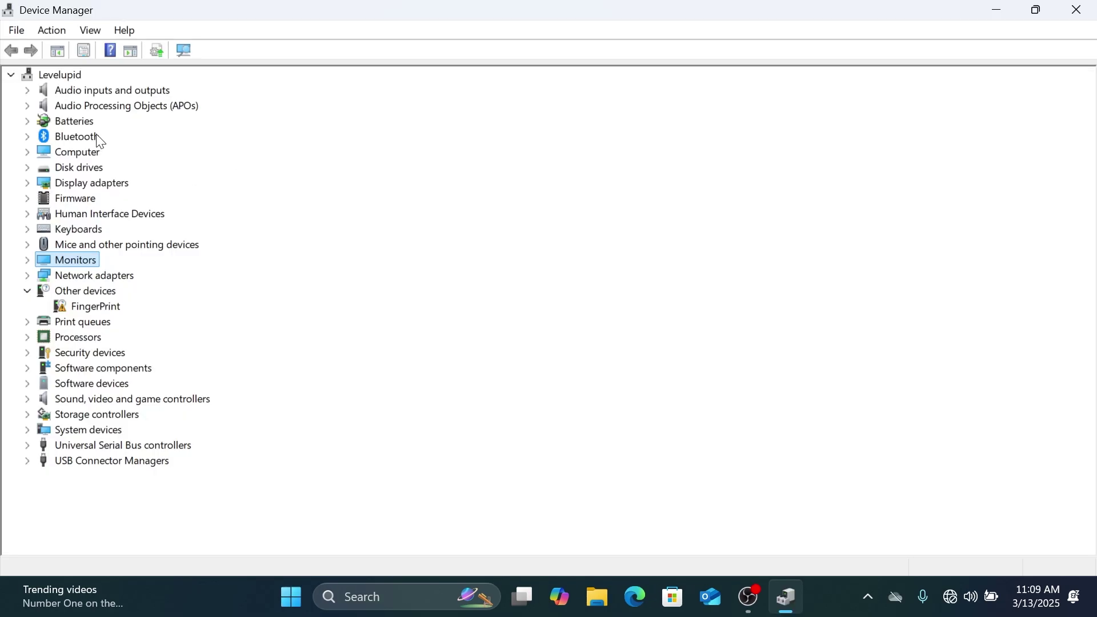
pyautogui.click(56, 94)
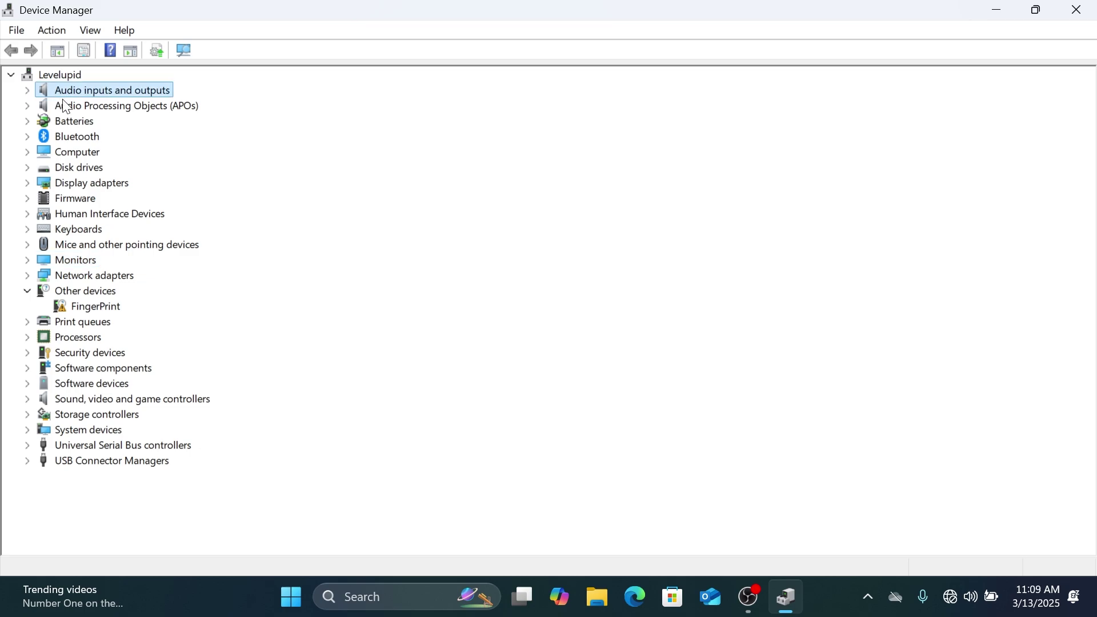
pyautogui.click(66, 122)
pyautogui.click(74, 136)
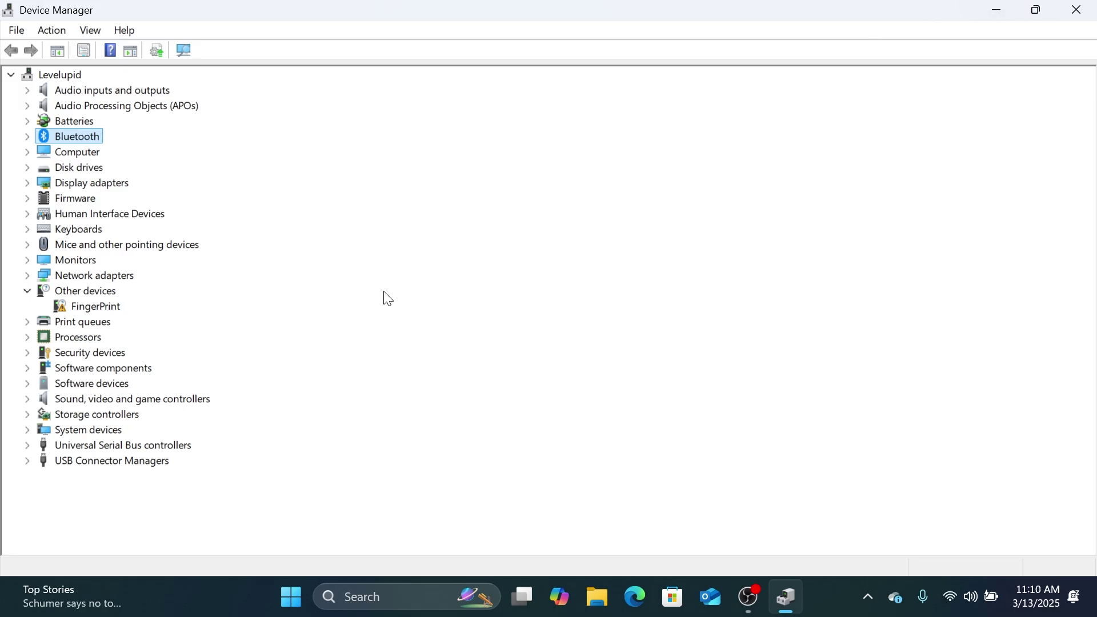
# Step: Open the Windows Update page in Windows Settings
pyautogui.press('super')
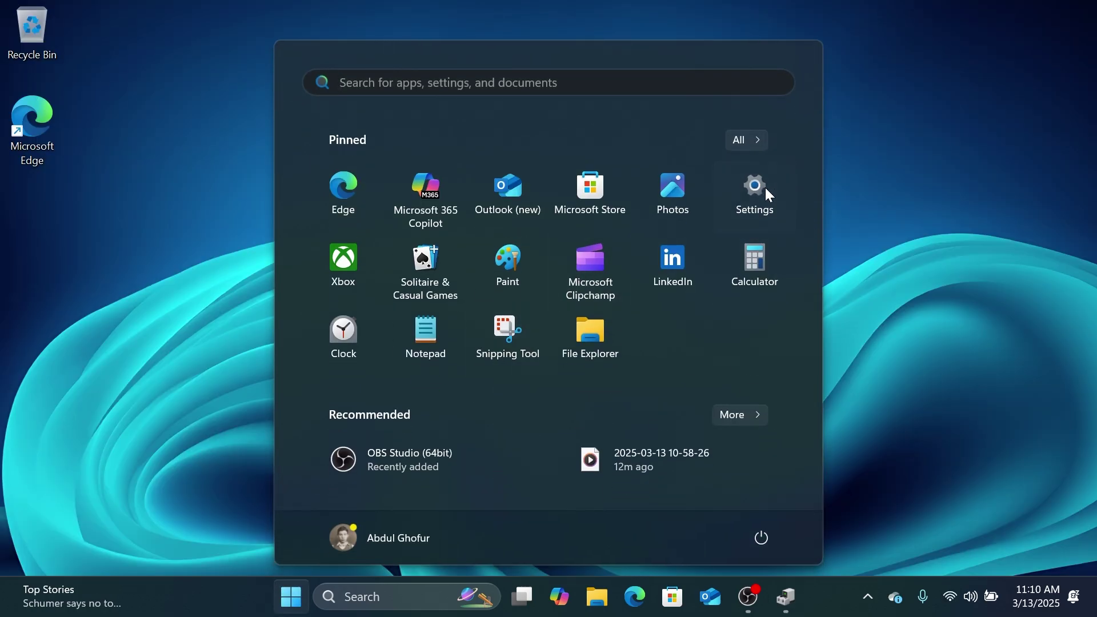
pyautogui.click(756, 191)
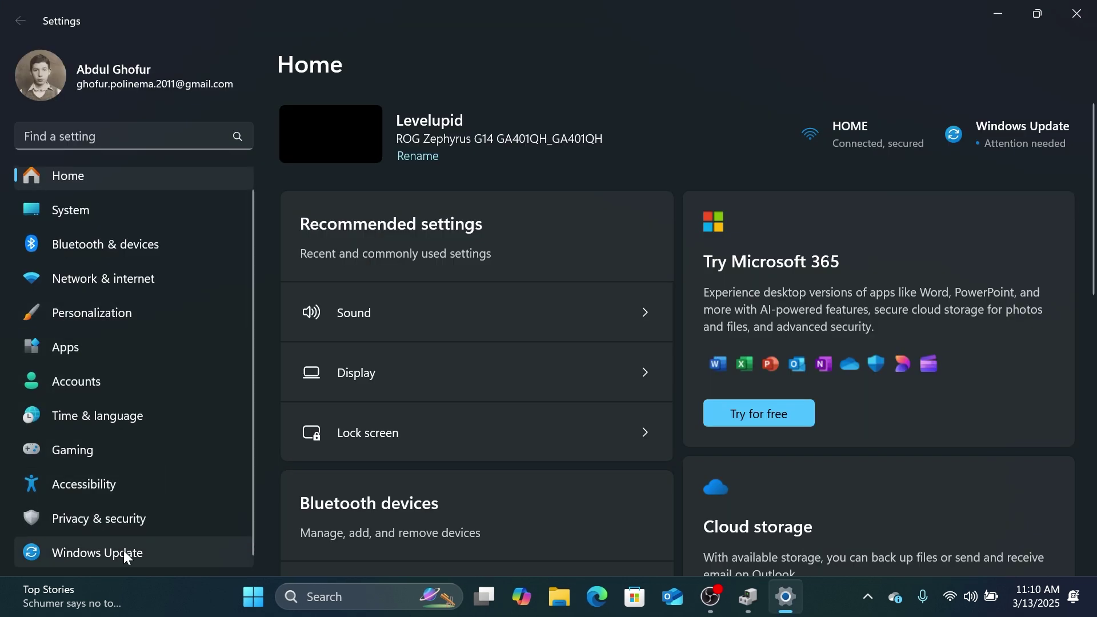
pyautogui.click(123, 550)
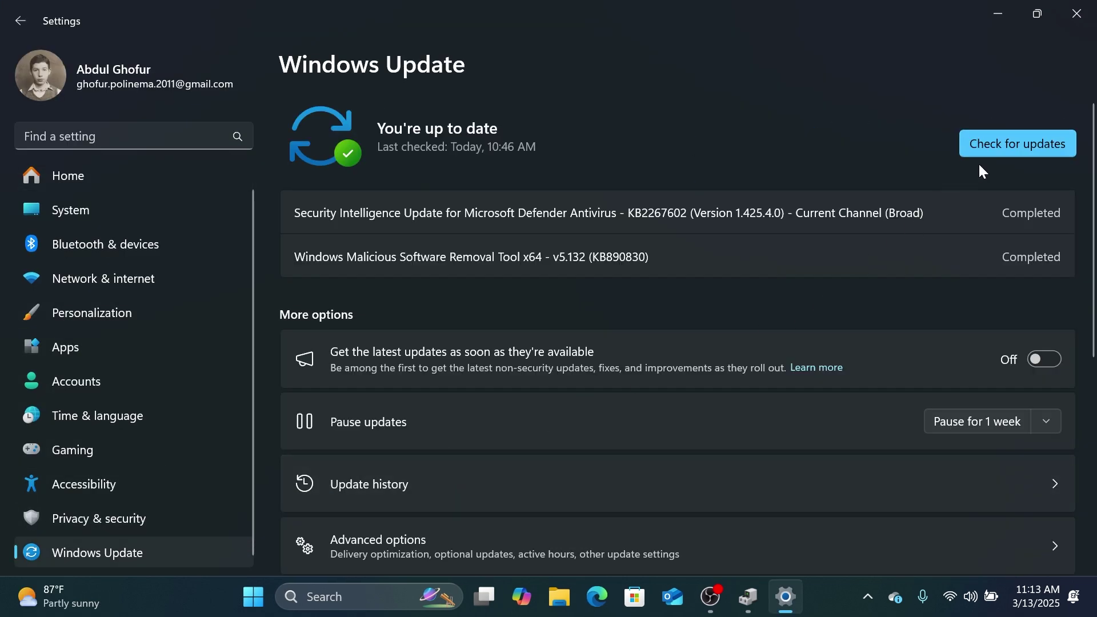
# Step: Check for new Windows updates, let the available ones start downloading, and close Settings
pyautogui.click(1004, 149)
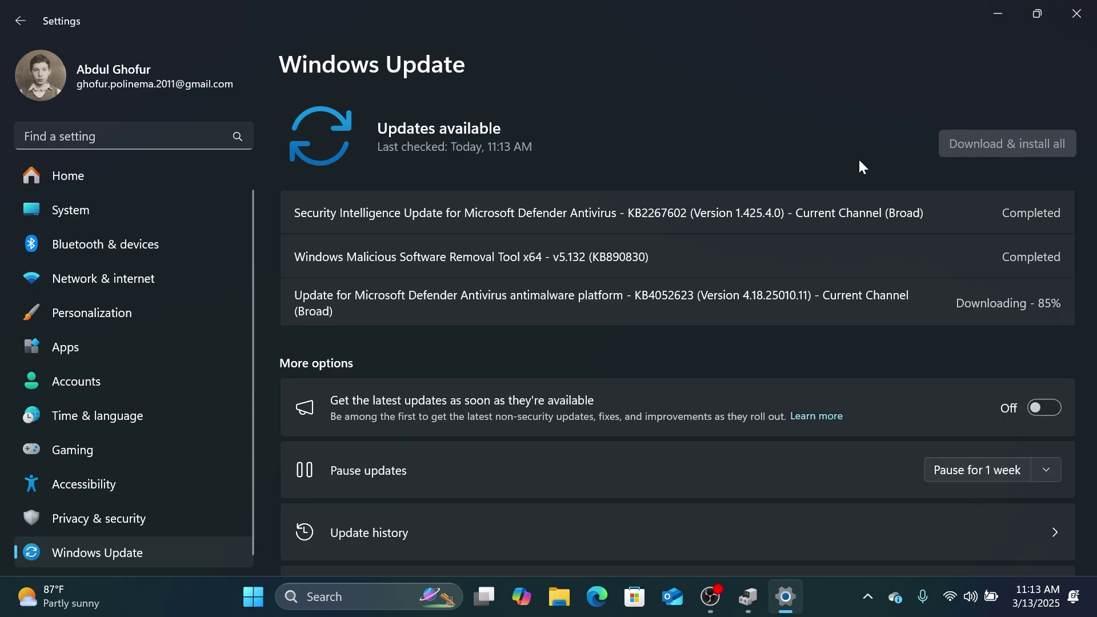
pyautogui.click(1076, 13)
# Step: Inspect the Goodix fingerprint device under Biometric devices in Device Manager, collapse the category and minimize the window
pyautogui.click(786, 598)
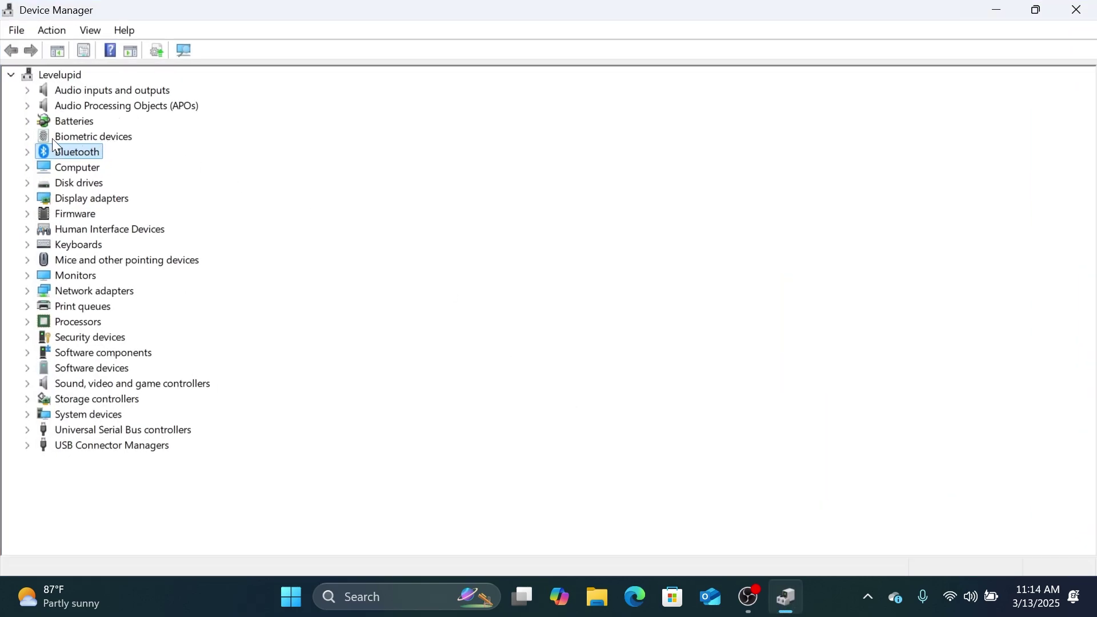
pyautogui.click(32, 140)
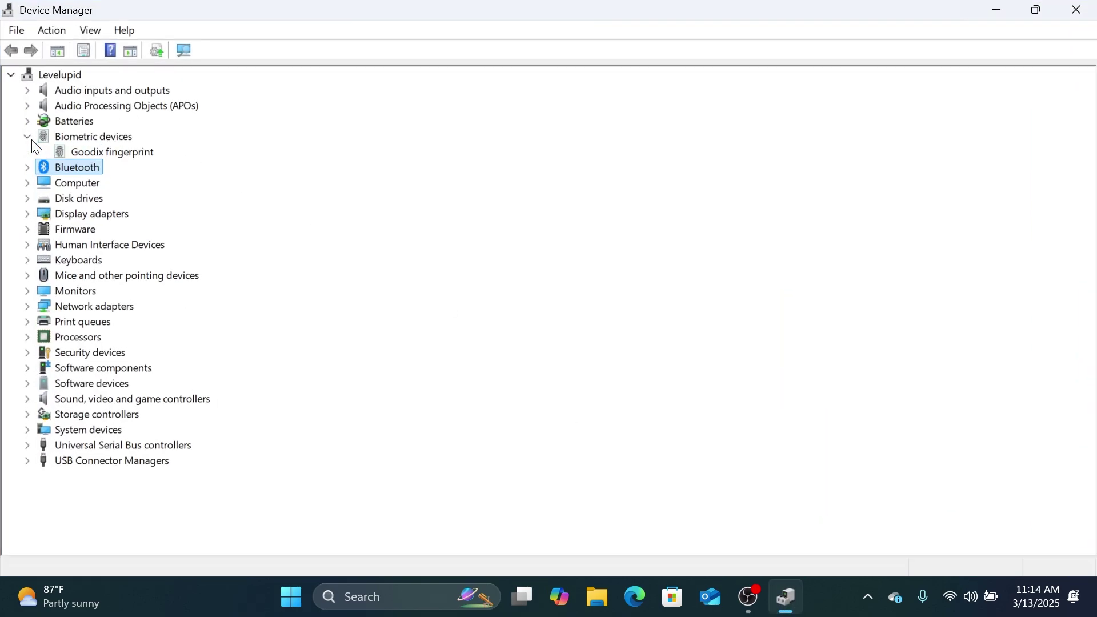
pyautogui.click(125, 152)
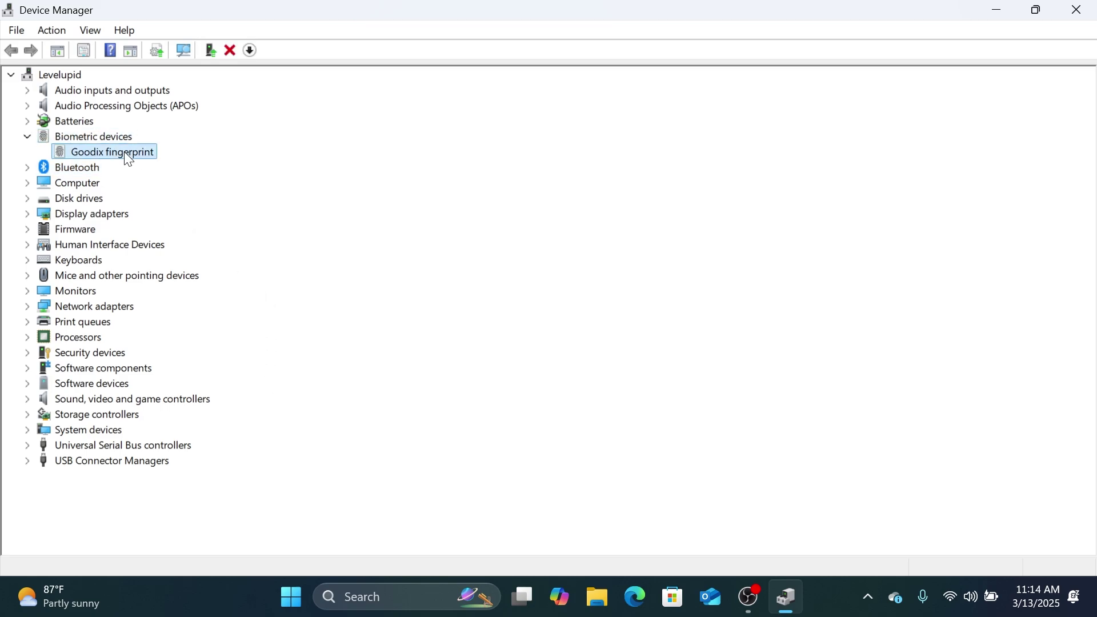
pyautogui.doubleClick(62, 132)
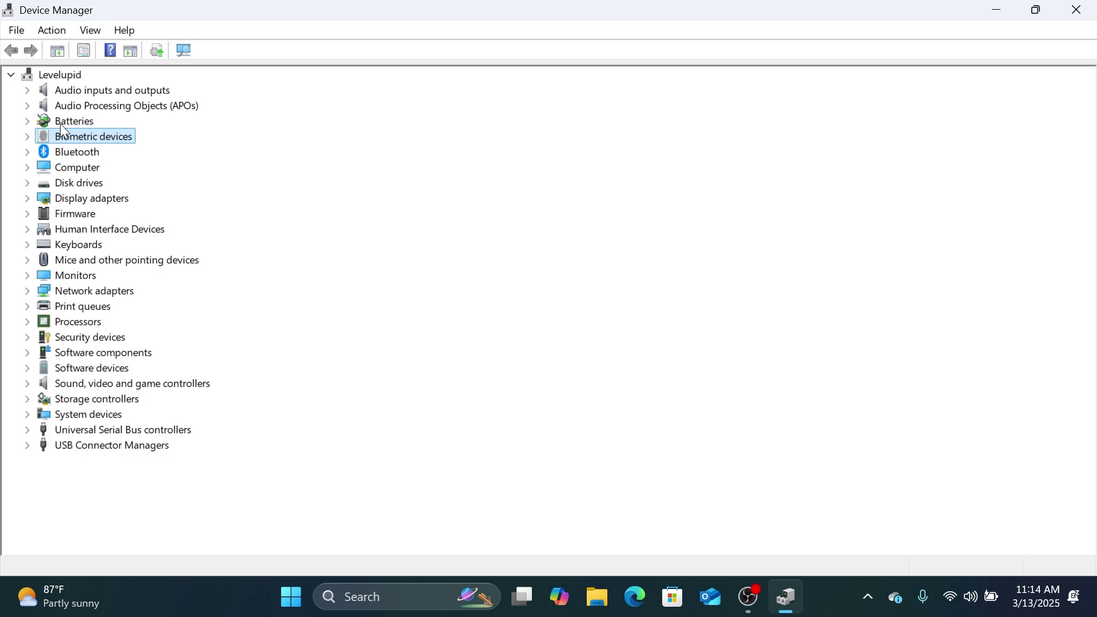
pyautogui.click(950, 594)
pyautogui.click(499, 204)
pyautogui.click(997, 10)
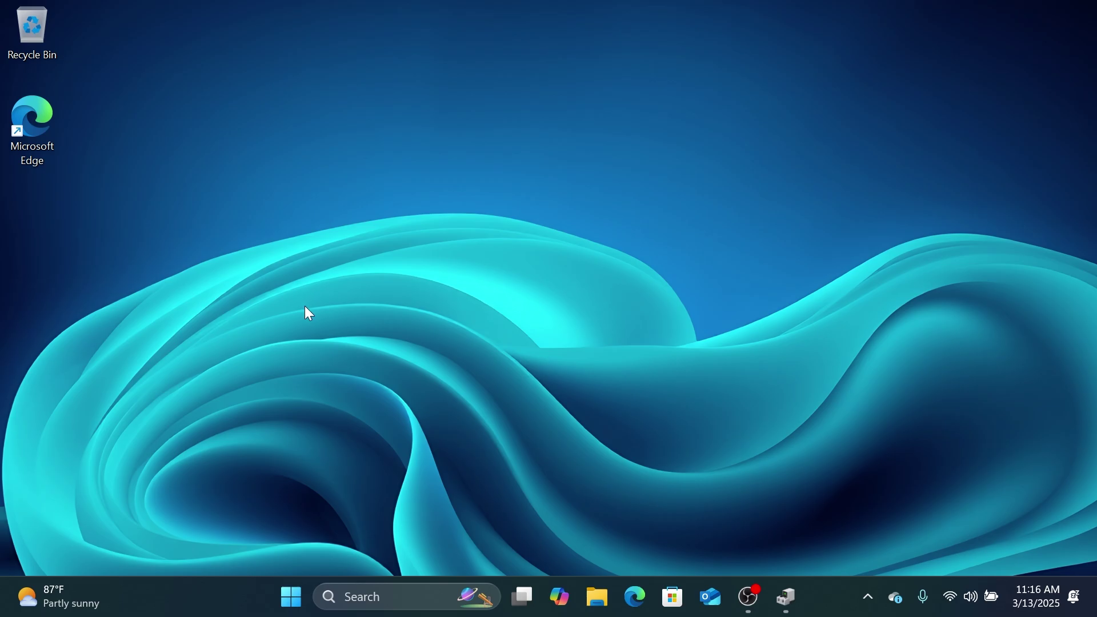
# Step: Find and open System Information and examine the System Model entry to identify the laptop
pyautogui.click(292, 597)
pyautogui.write('INFOR')
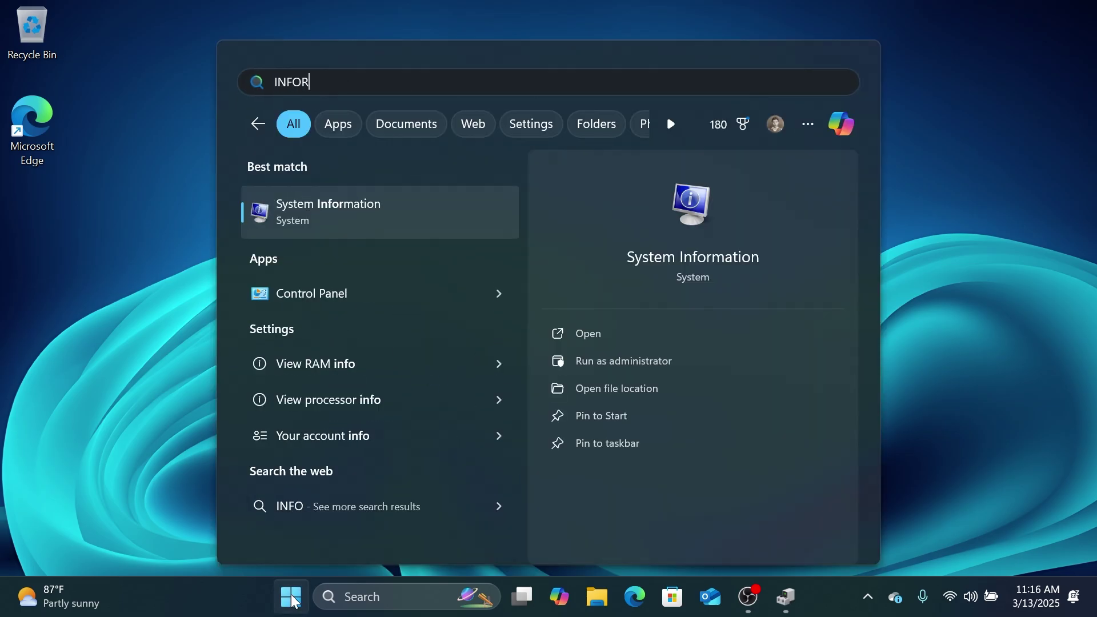
pyautogui.click(414, 201)
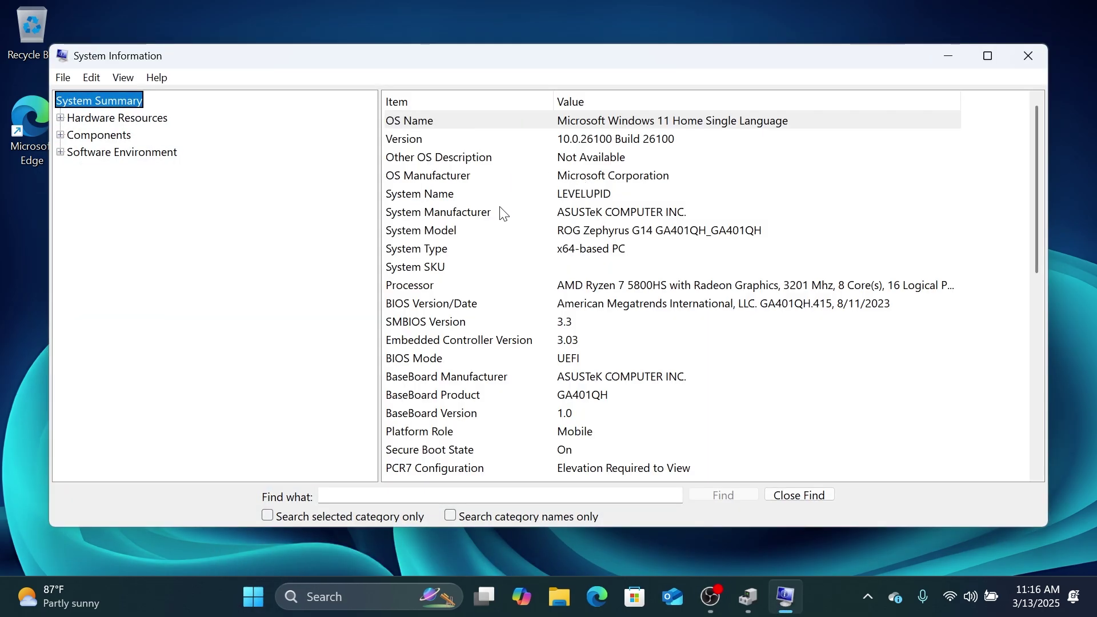
pyautogui.click(448, 232)
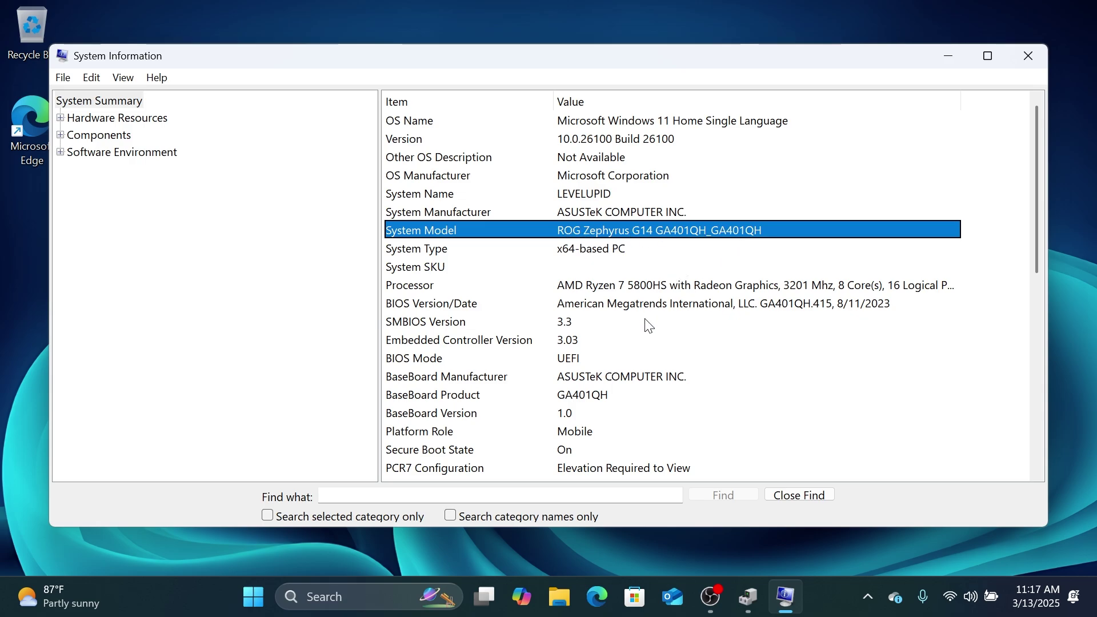
# Step: Switch to Edge, search the web for "DOWNLOAD DRIVER GA401QH" and open the ASUS result for the 2021 ROG Zephyrus G14 GA401
pyautogui.click(597, 598)
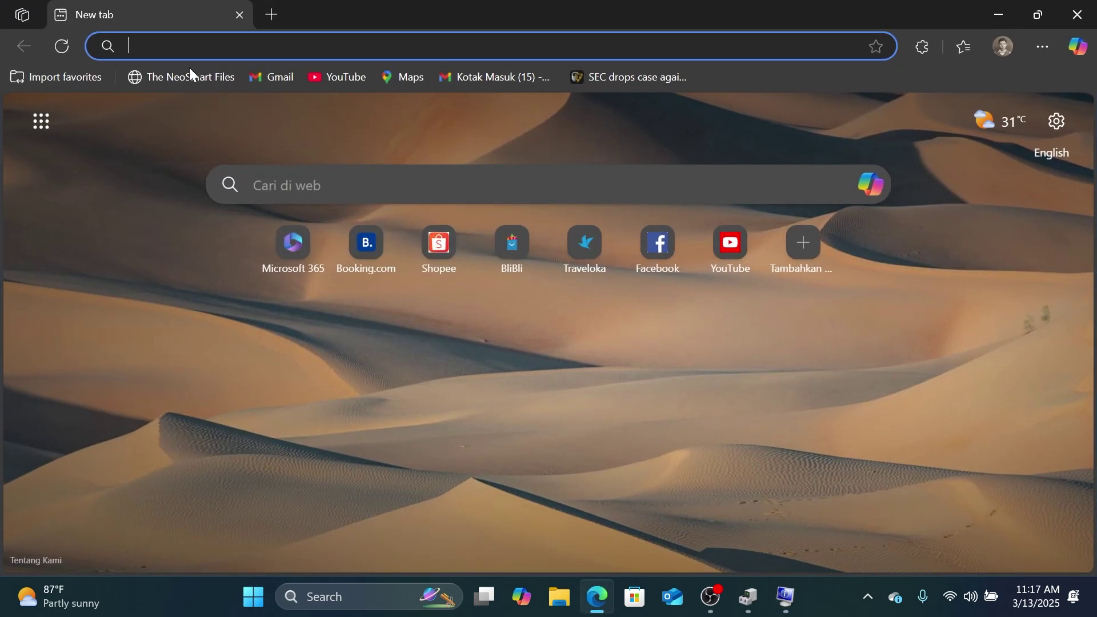
pyautogui.click(175, 45)
pyautogui.write('DOWNLOAD ')
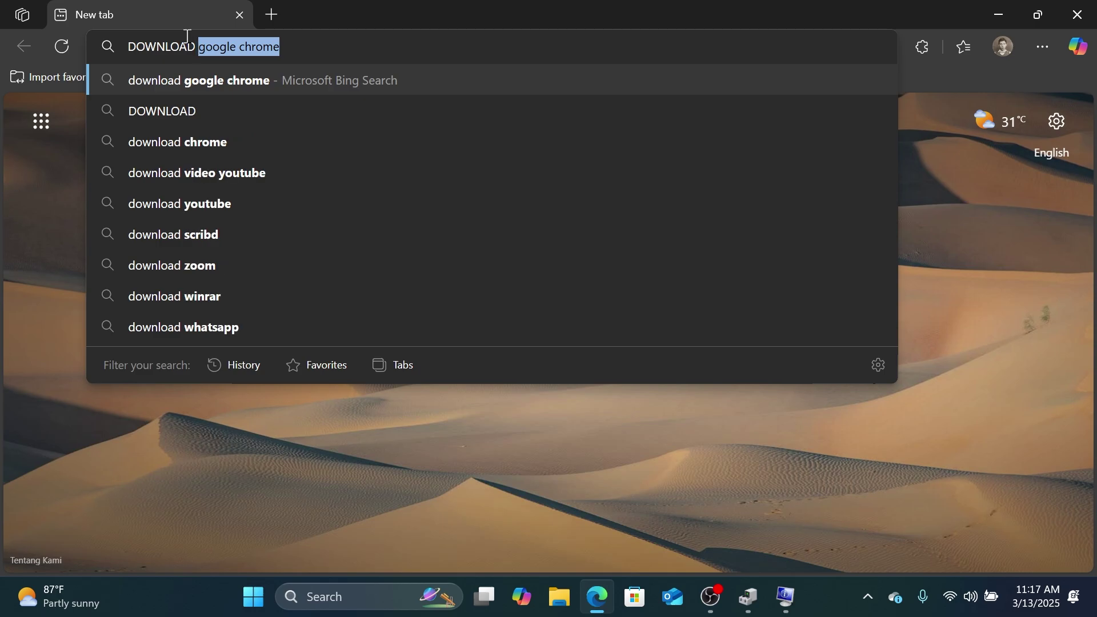
pyautogui.write('DRIVER GA40')
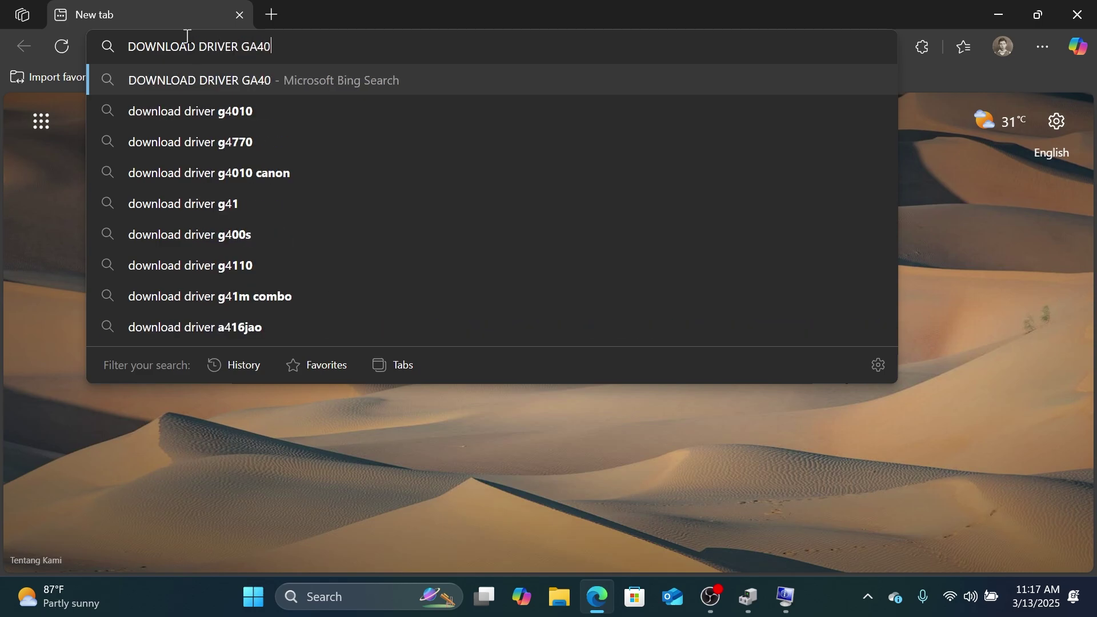
pyautogui.write('1QH')
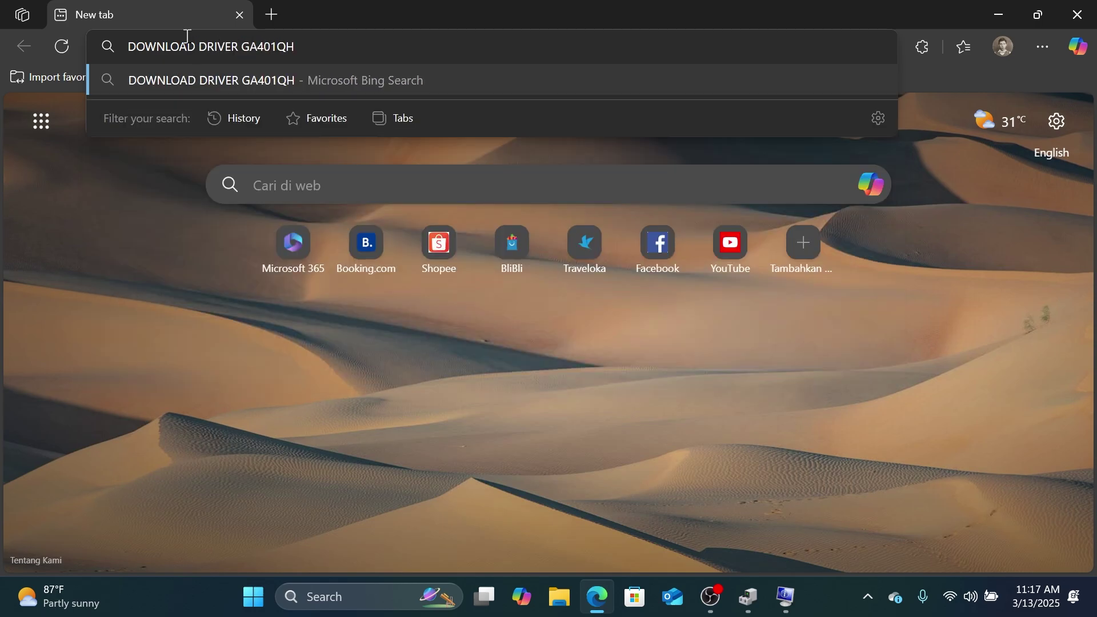
pyautogui.press('Return')
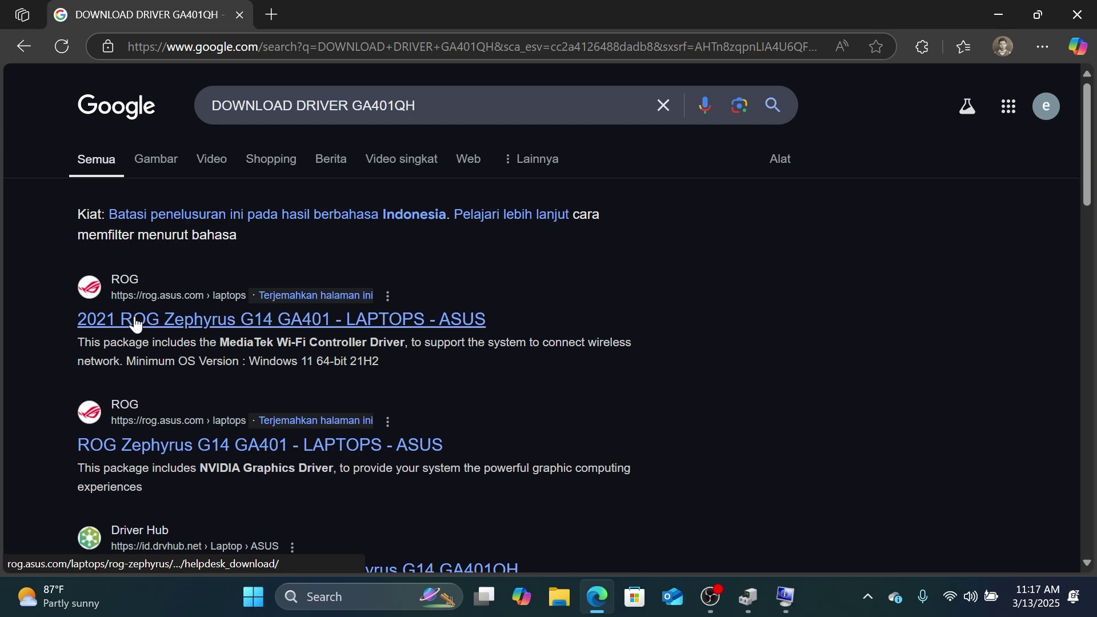
pyautogui.scroll(-1, 162, 269)
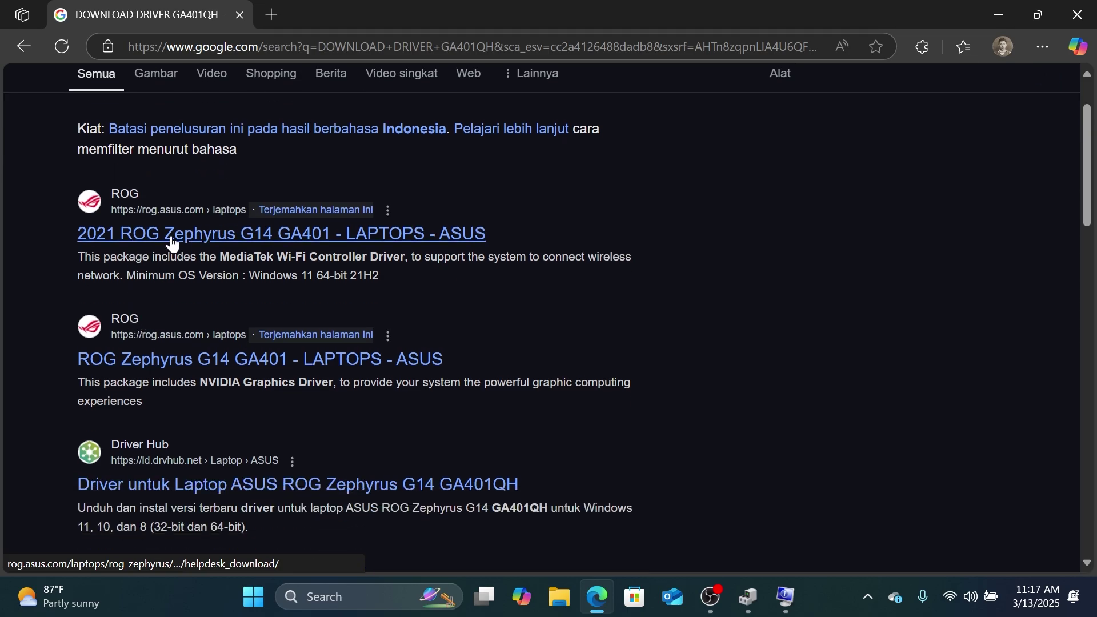
pyautogui.click(155, 243)
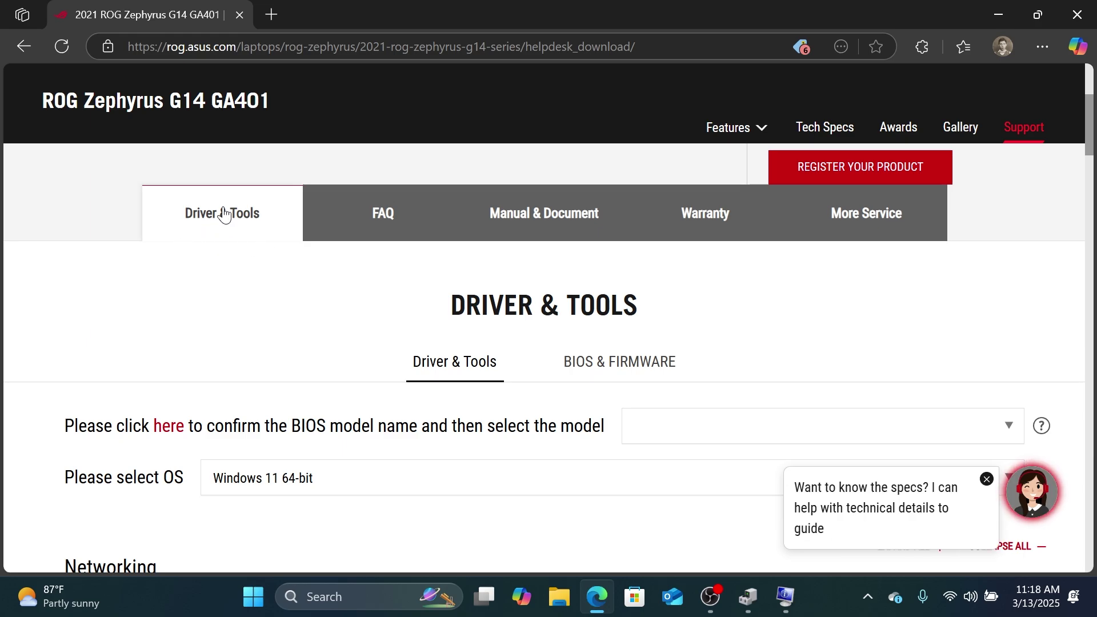
# Step: Choose the GA401QH model and Windows 11 64-bit as the operating system for the driver downloads
pyautogui.scroll(-3, 257, 228)
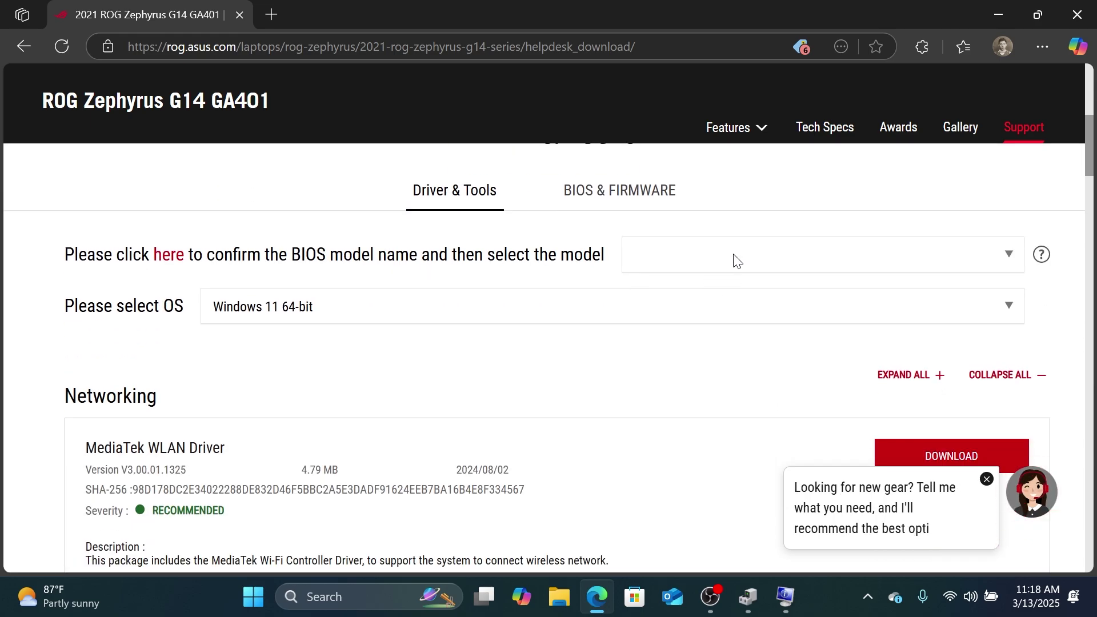
pyautogui.click(735, 260)
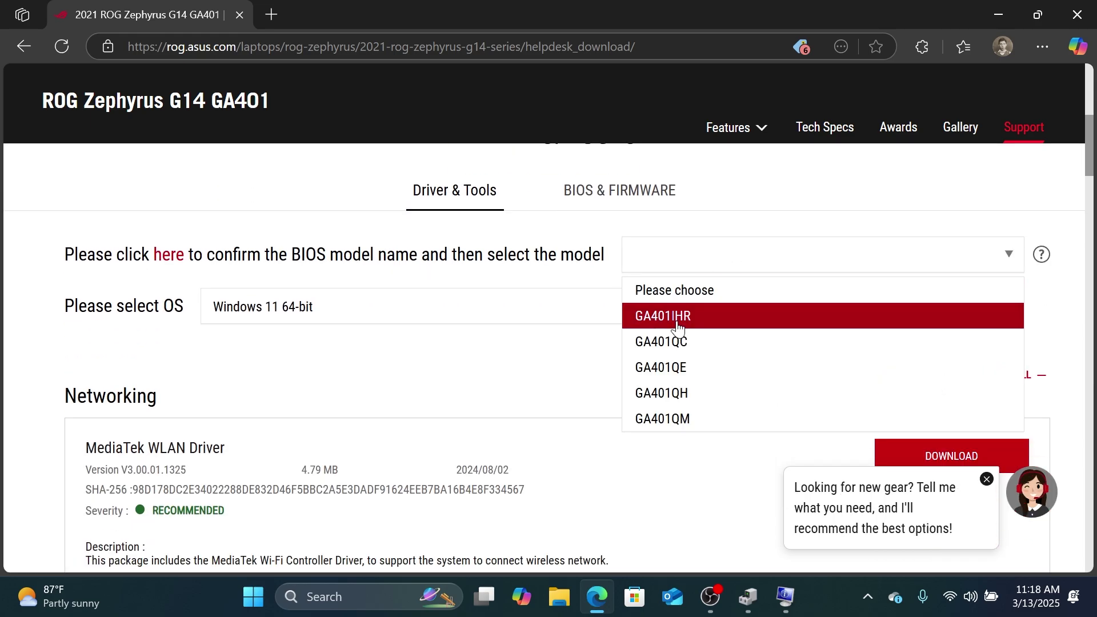
pyautogui.click(675, 400)
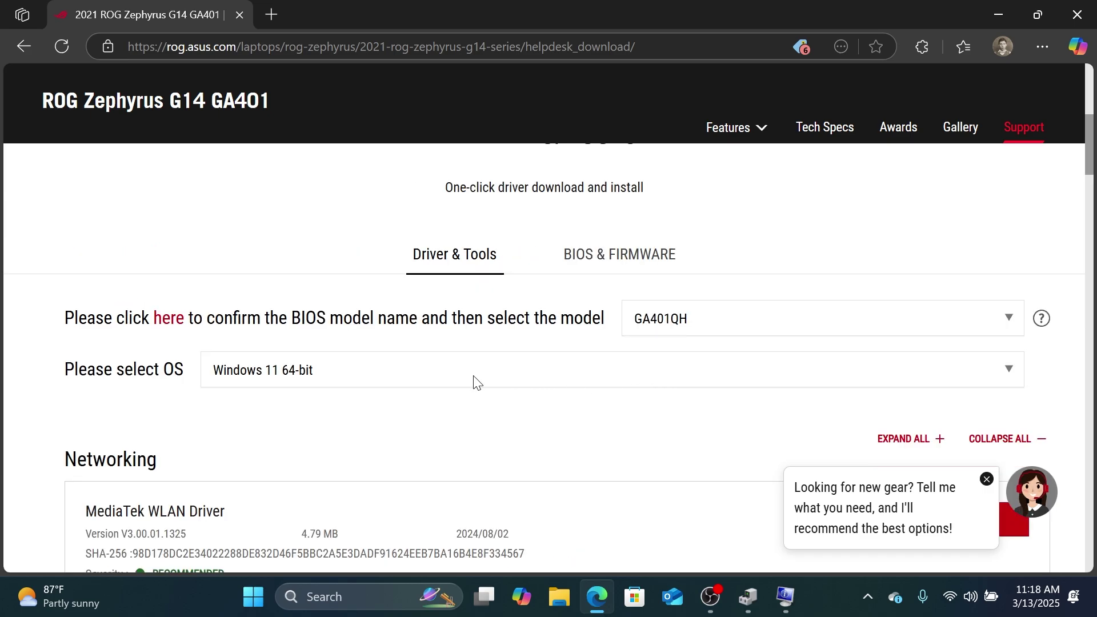
pyautogui.click(250, 371)
pyautogui.click(304, 428)
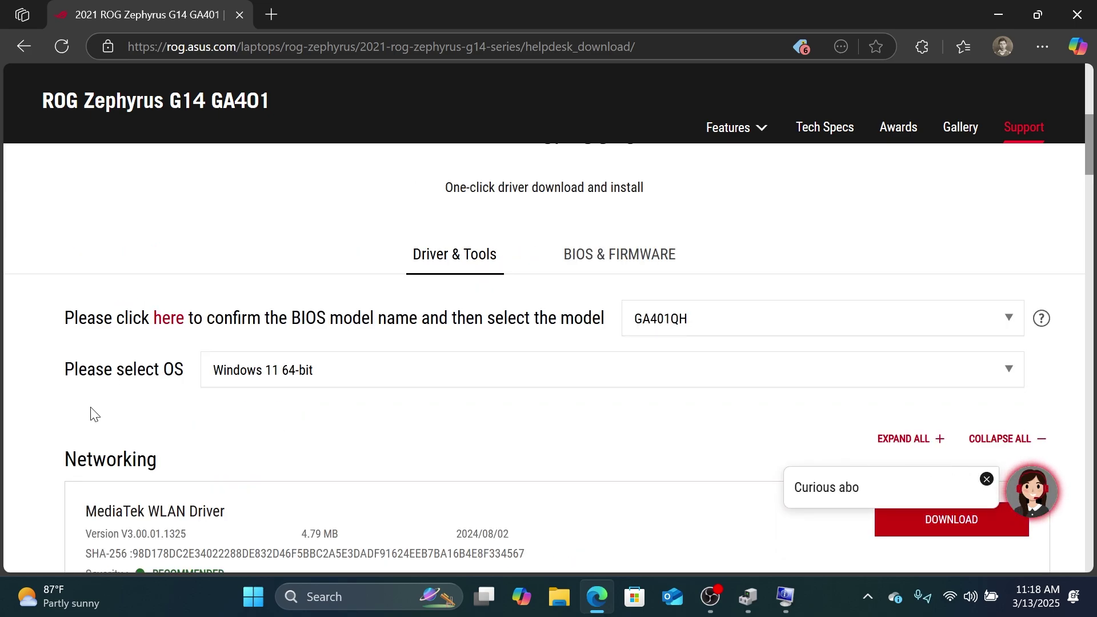
# Step: Review the Networking driver details and download the MediaTek WLAN Driver, version V3.00.01.1325
pyautogui.scroll(-3, 207, 378)
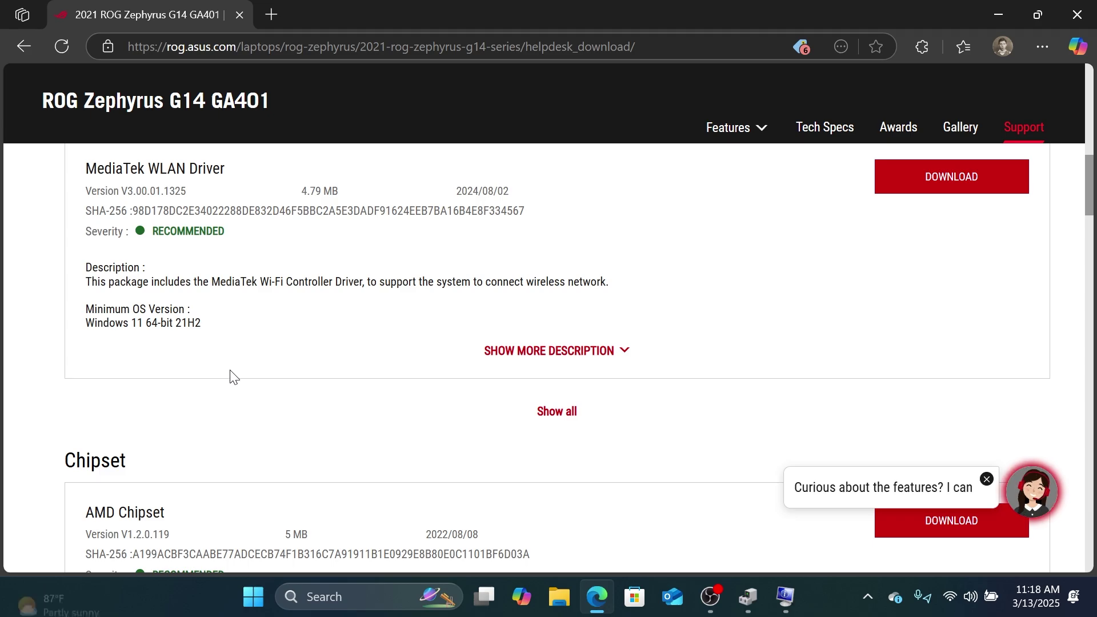
pyautogui.scroll(-1, 230, 371)
pyautogui.scroll(-1, 331, 349)
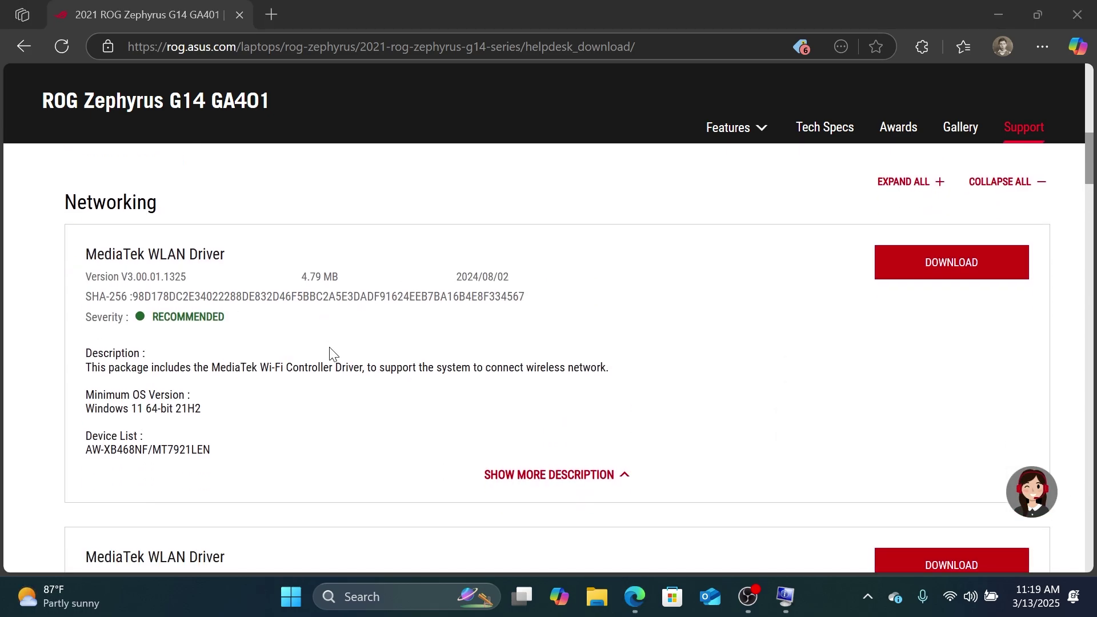
pyautogui.moveTo(88, 259); pyautogui.dragTo(214, 309)
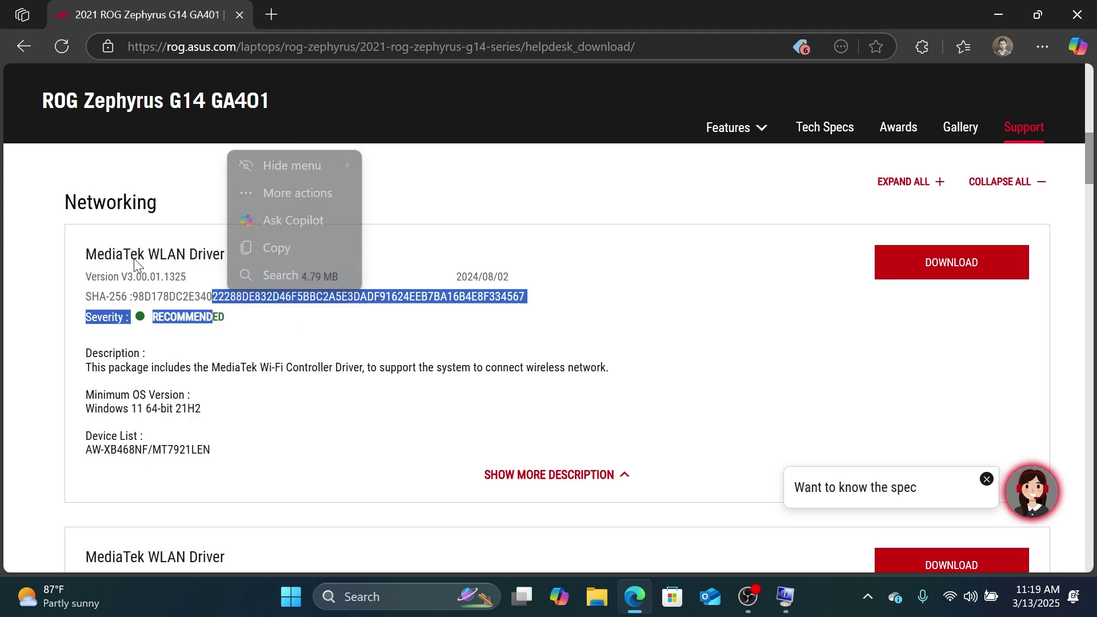
pyautogui.click(171, 274)
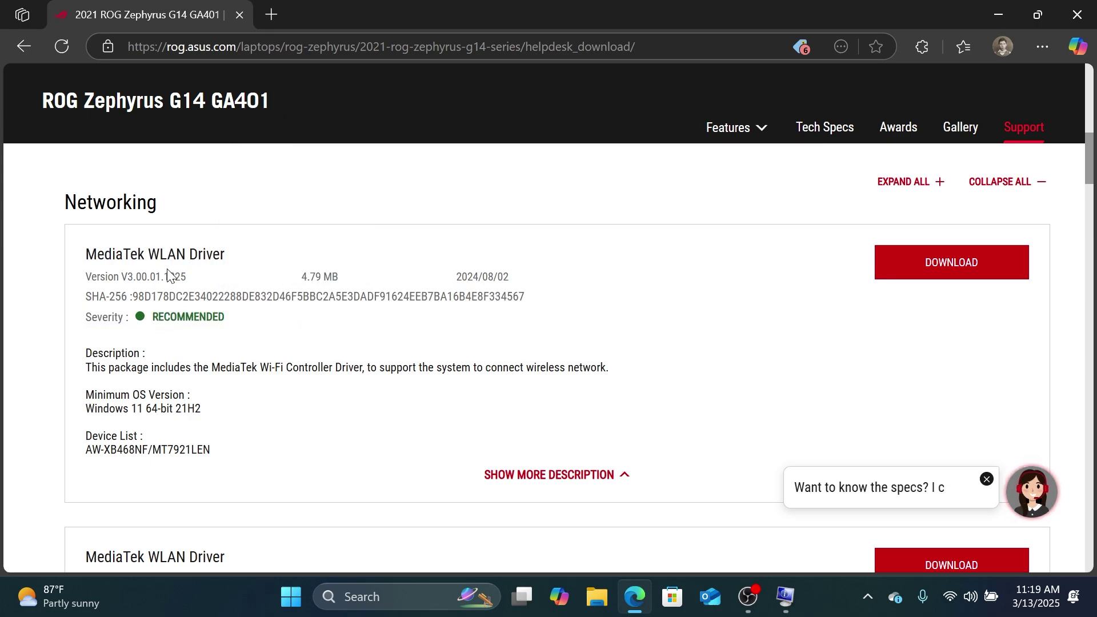
pyautogui.click(935, 276)
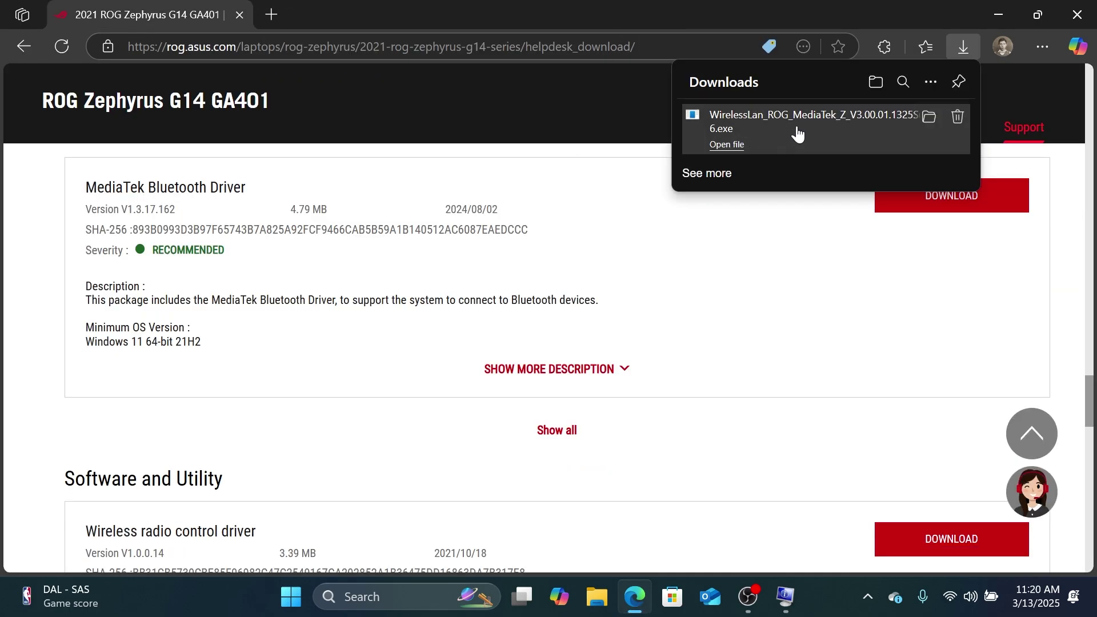
# Step: Run the downloaded MediaTek WLAN Driver setup in English, install the driver and restart the computer to finish
pyautogui.click(762, 122)
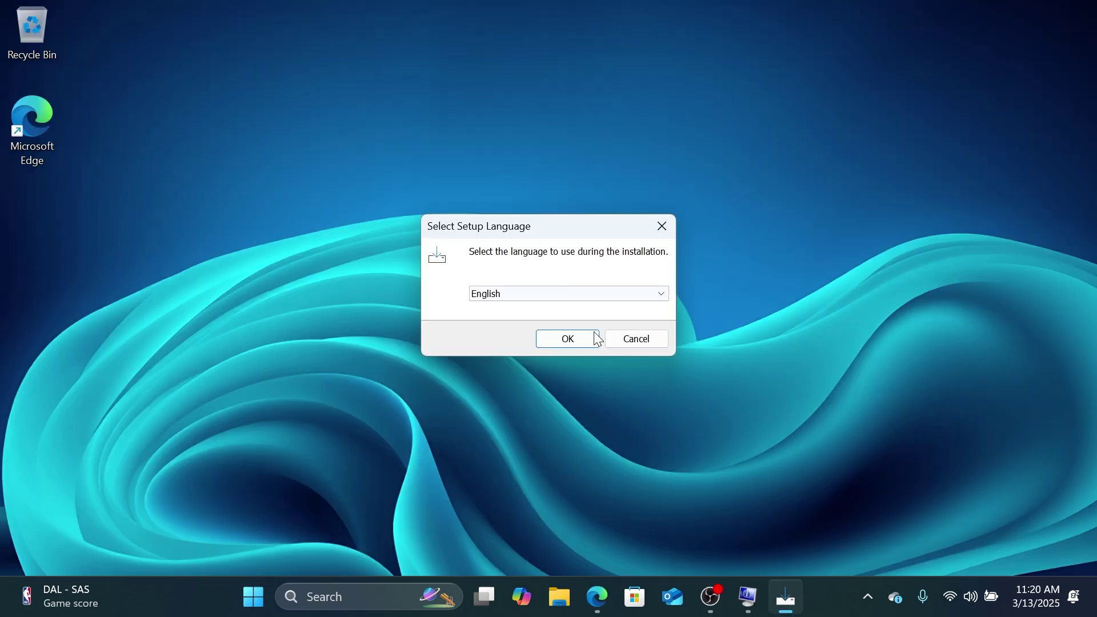
pyautogui.click(564, 341)
pyautogui.click(640, 435)
pyautogui.click(639, 433)
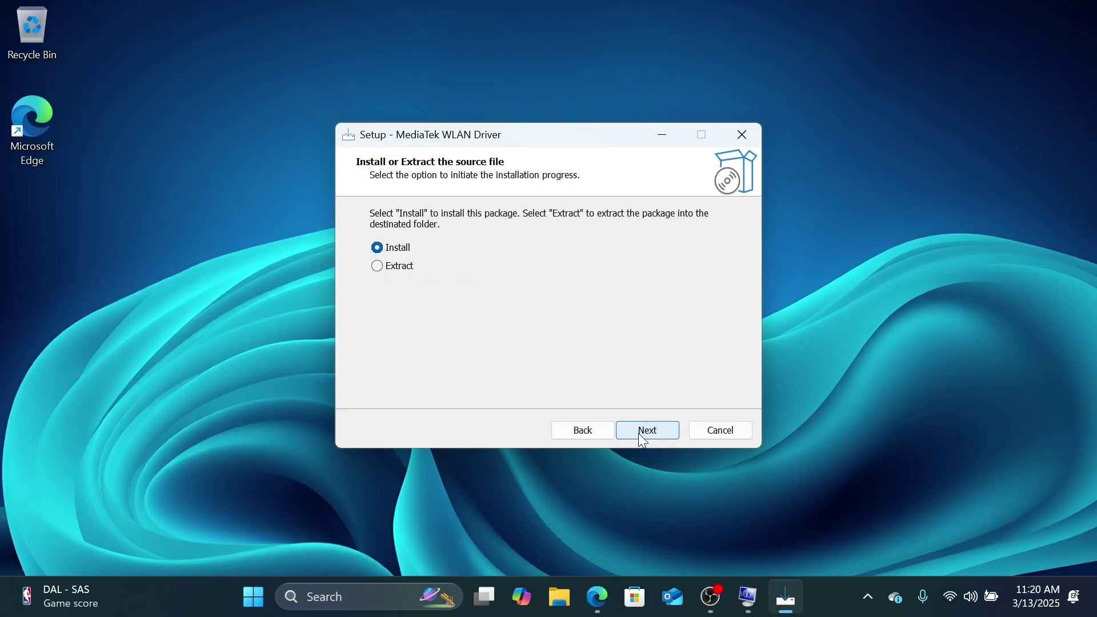
pyautogui.click(638, 433)
pyautogui.click(647, 428)
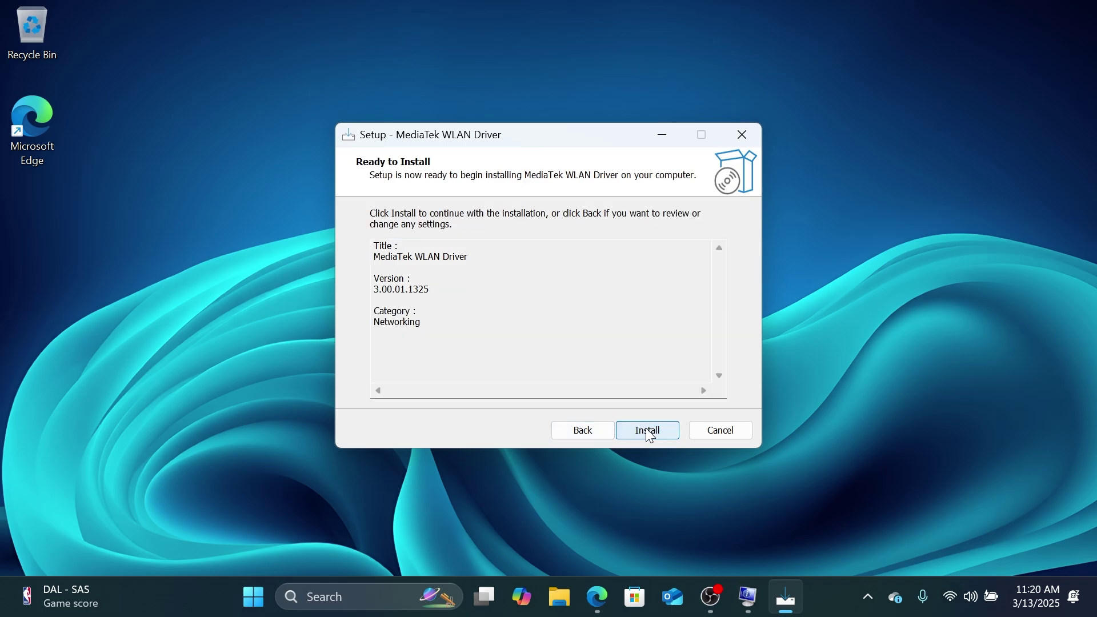
pyautogui.click(648, 432)
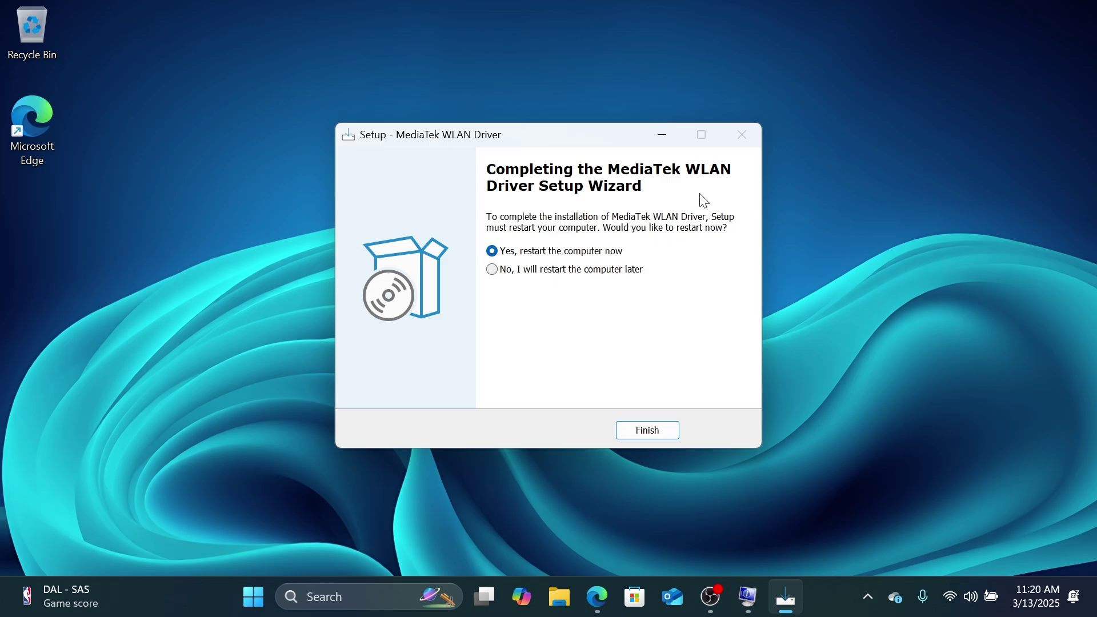
pyautogui.click(637, 428)
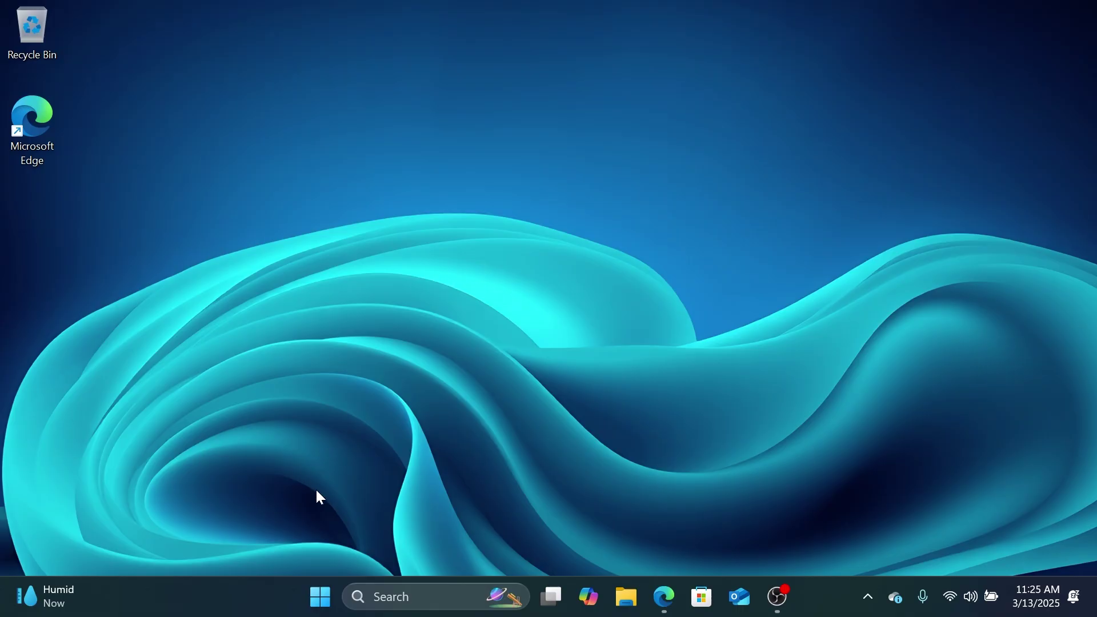
# Step: Open the Installed apps list in the Apps section of Windows Settings and browse through it
pyautogui.click(320, 600)
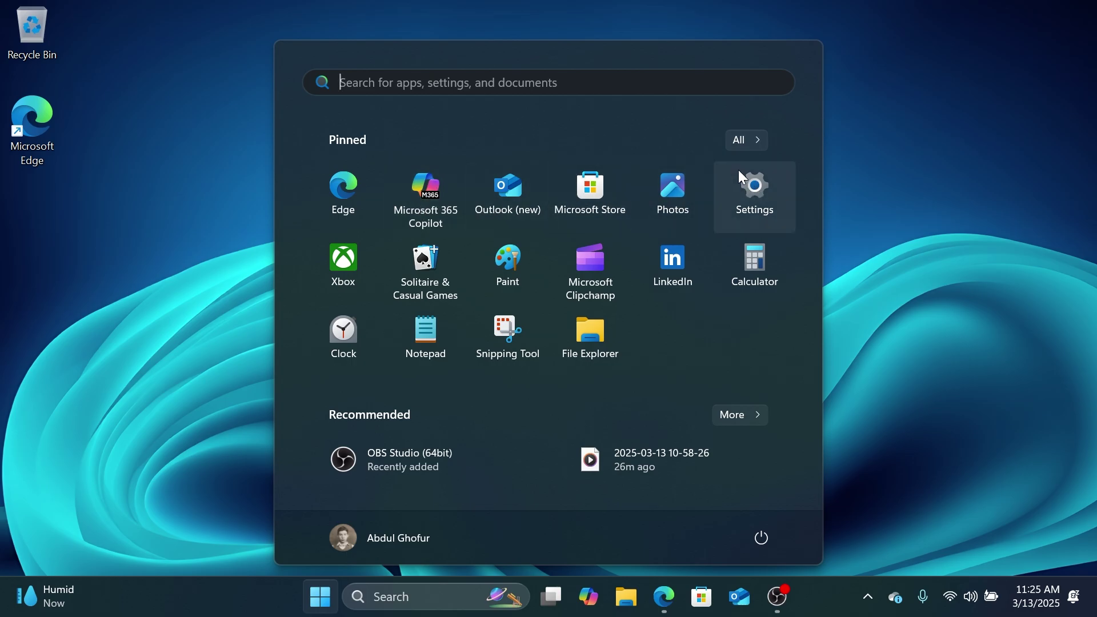
pyautogui.click(760, 194)
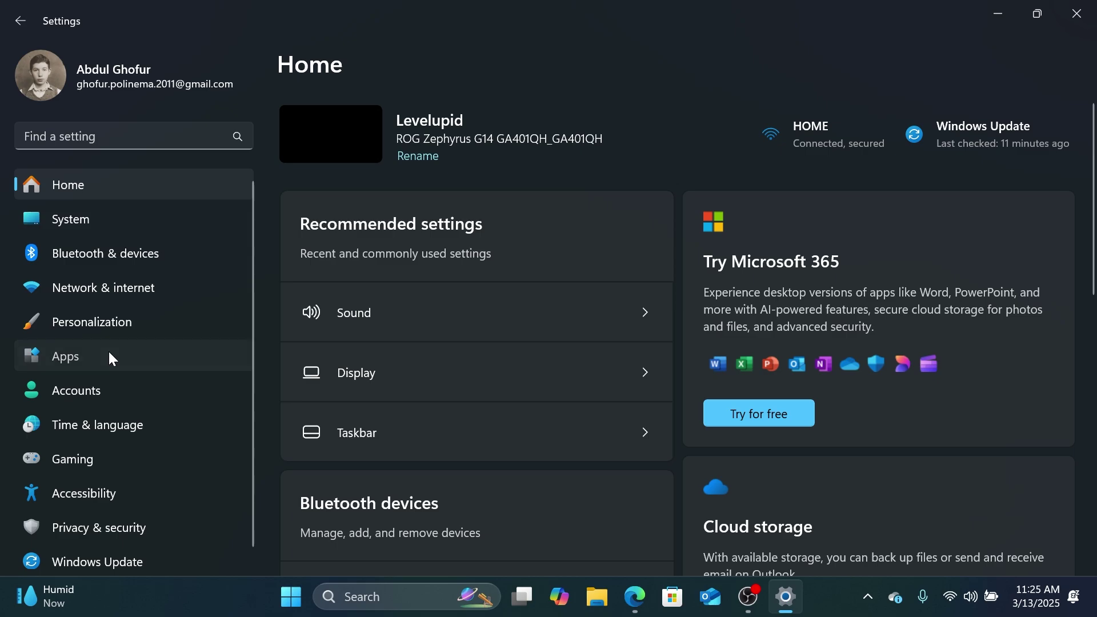
pyautogui.click(110, 358)
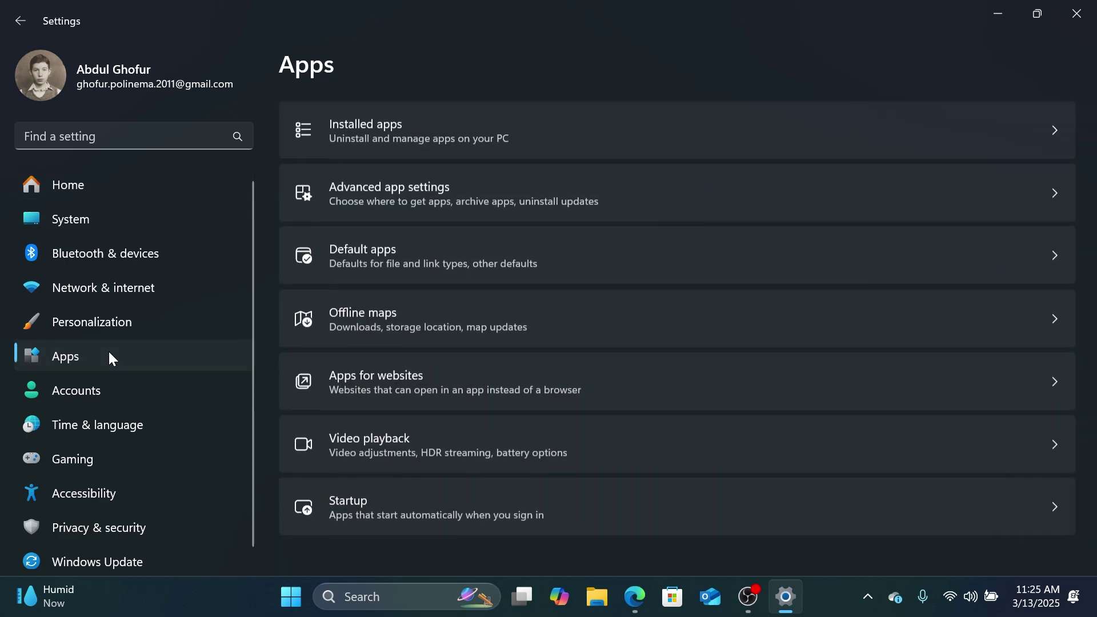
pyautogui.click(437, 127)
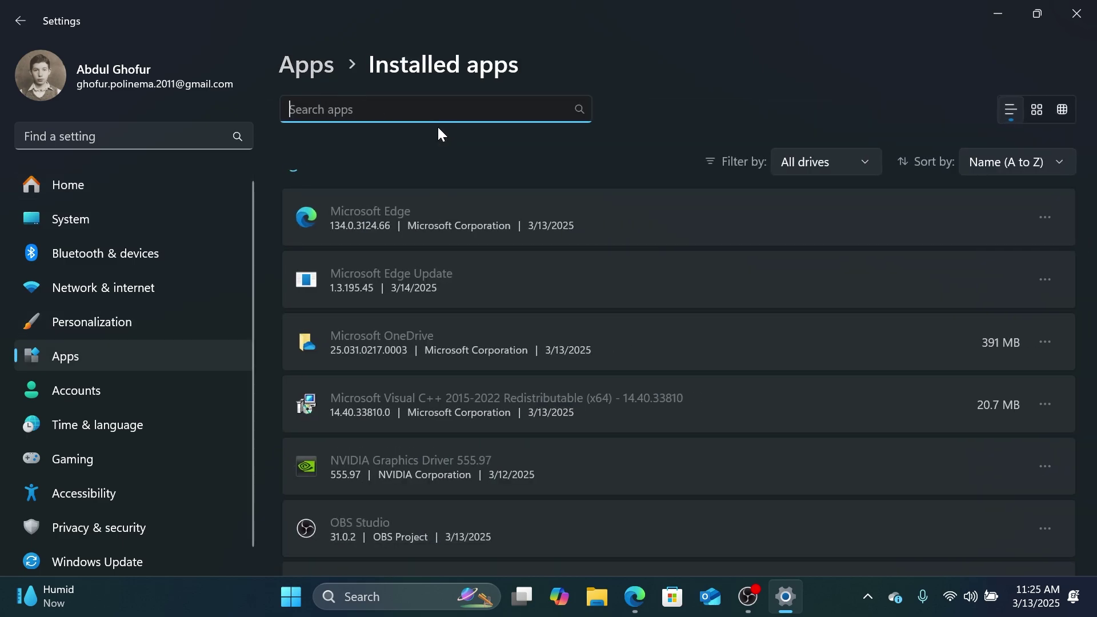
pyautogui.scroll(-3, 413, 206)
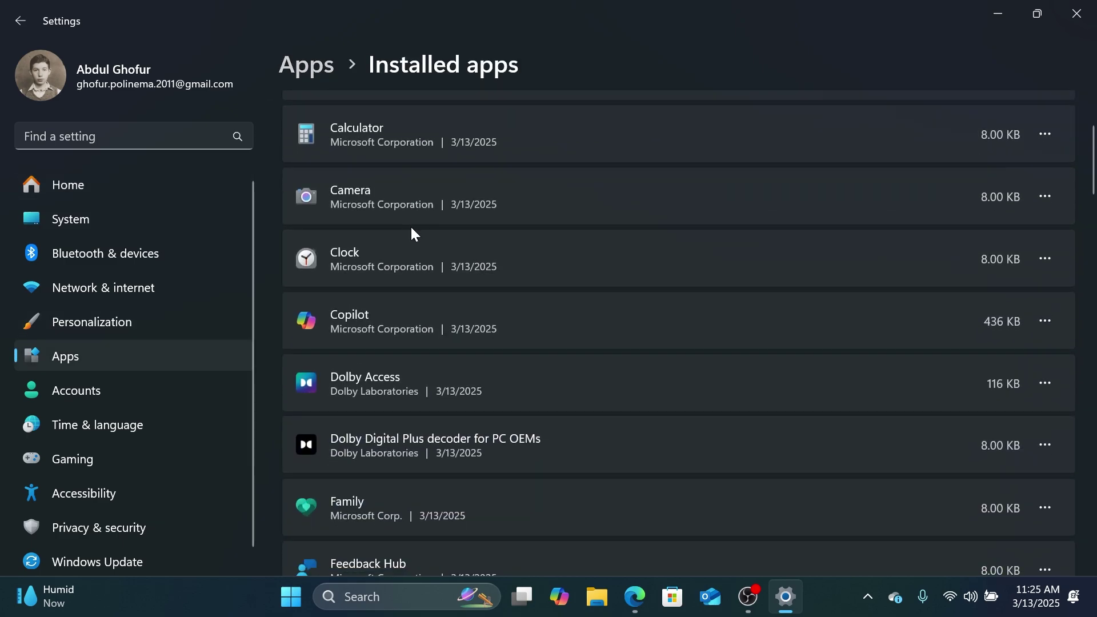
# Step: Uninstall the Copilot app from the installed apps list and confirm its removal
pyautogui.scroll(-1, 412, 293)
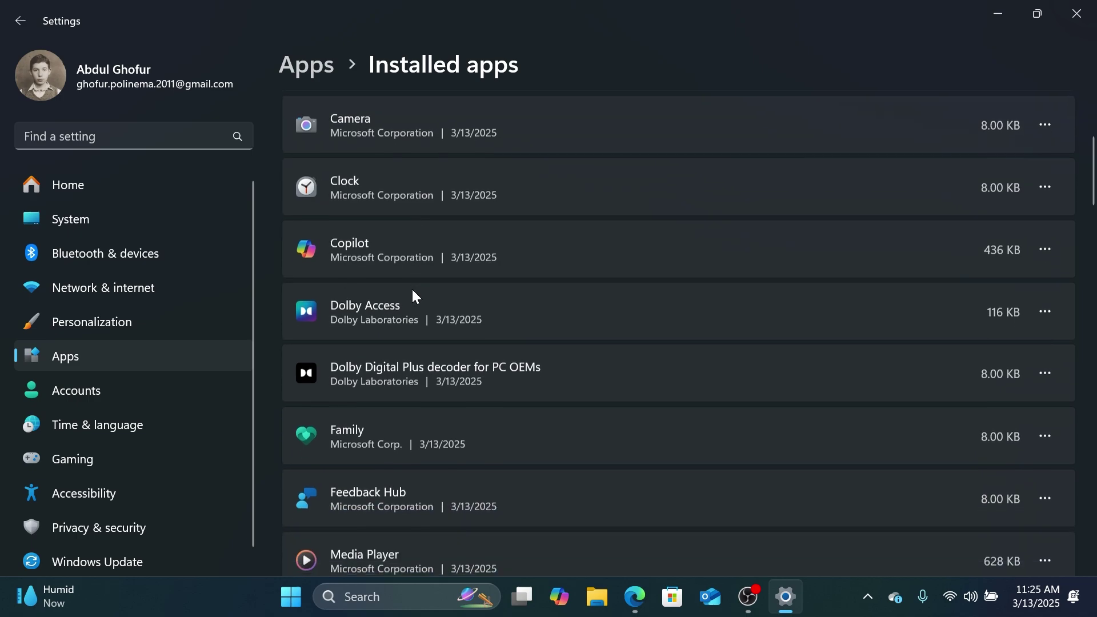
pyautogui.click(1049, 249)
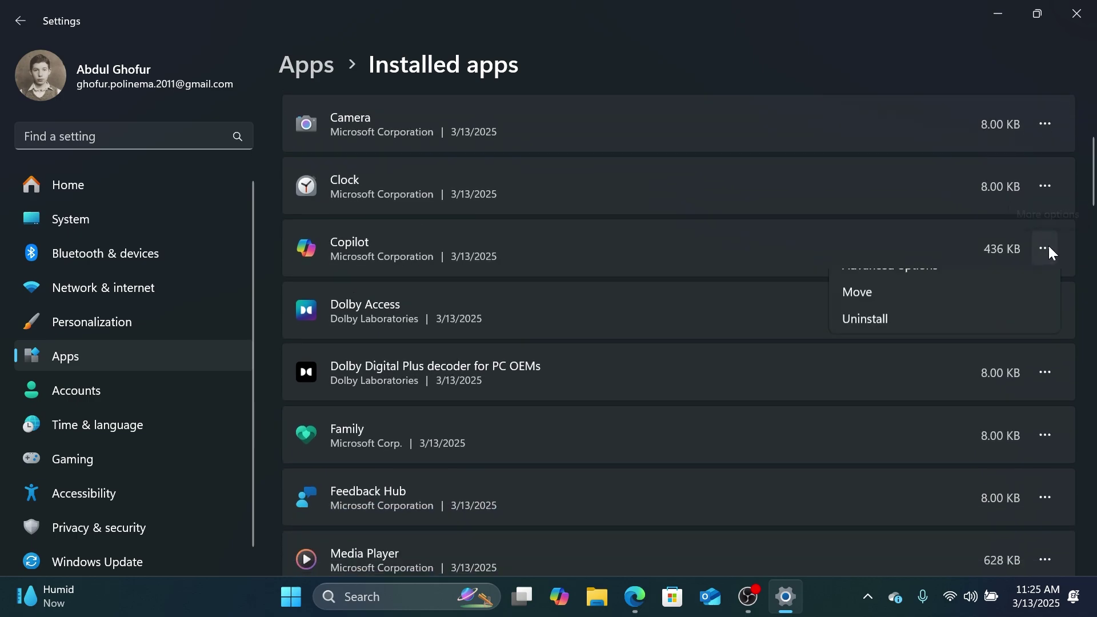
pyautogui.click(868, 343)
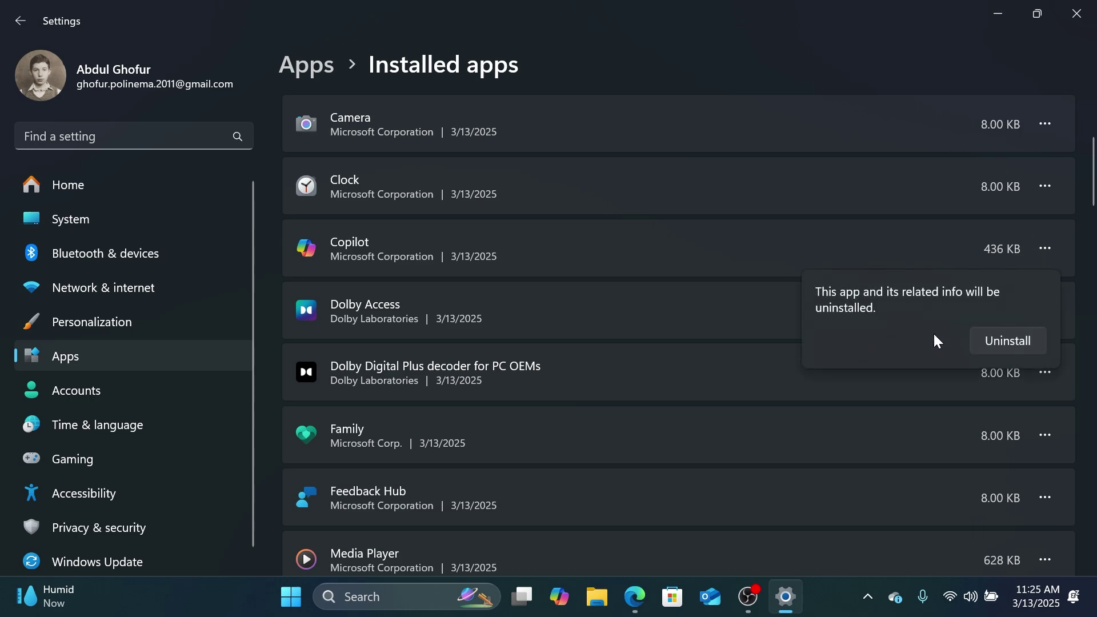
pyautogui.click(1008, 341)
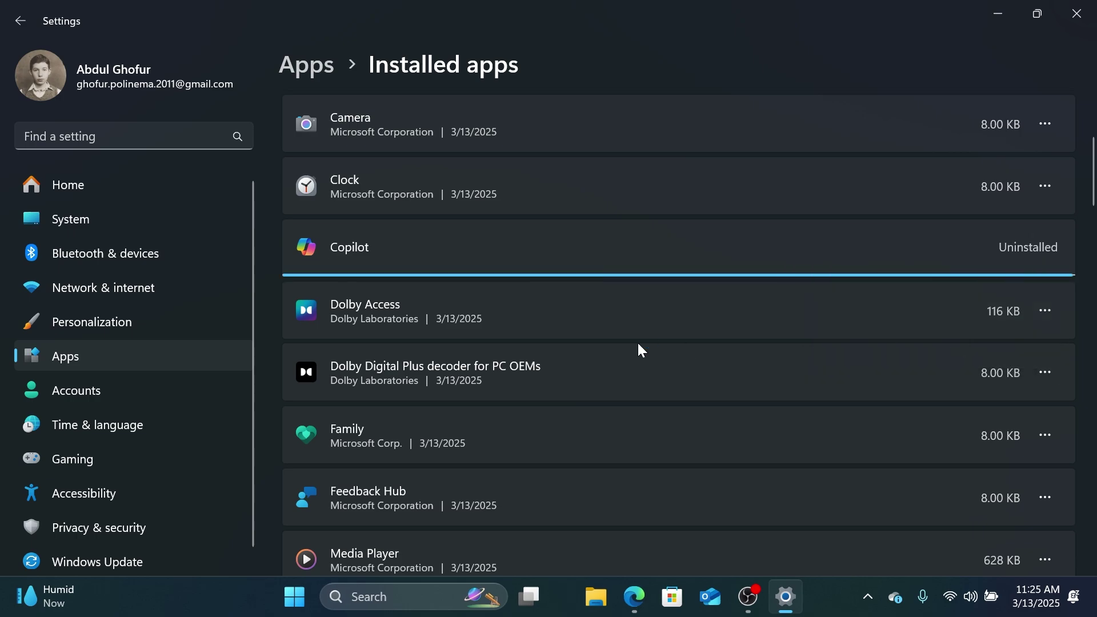
# Step: Uninstall the Family app from the installed apps list and confirm its removal
pyautogui.scroll(-1, 631, 341)
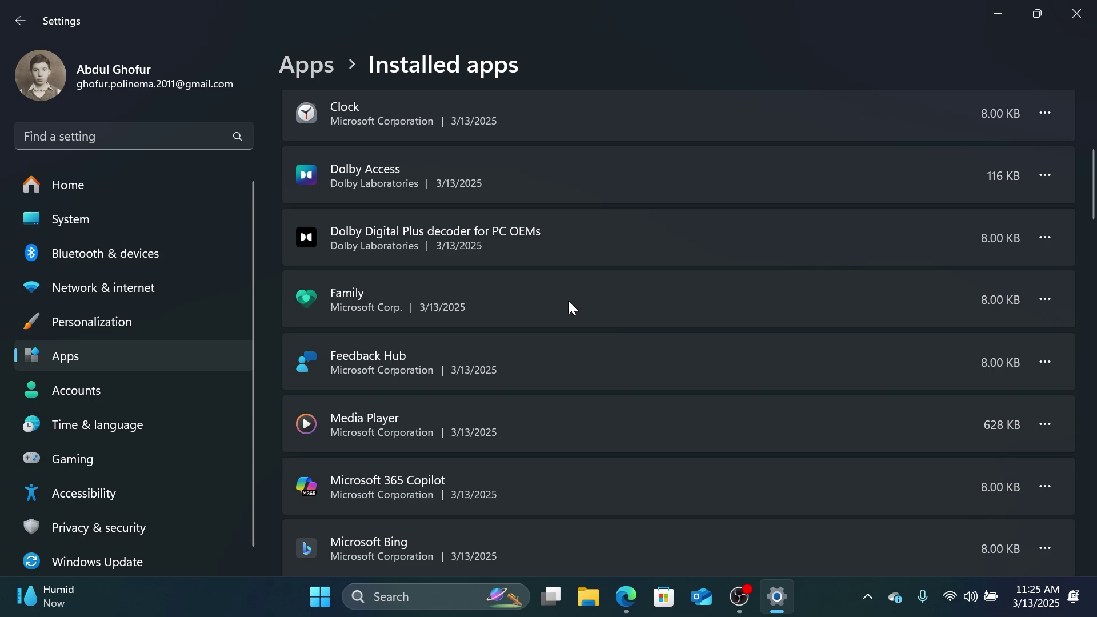
pyautogui.click(1053, 302)
pyautogui.click(883, 393)
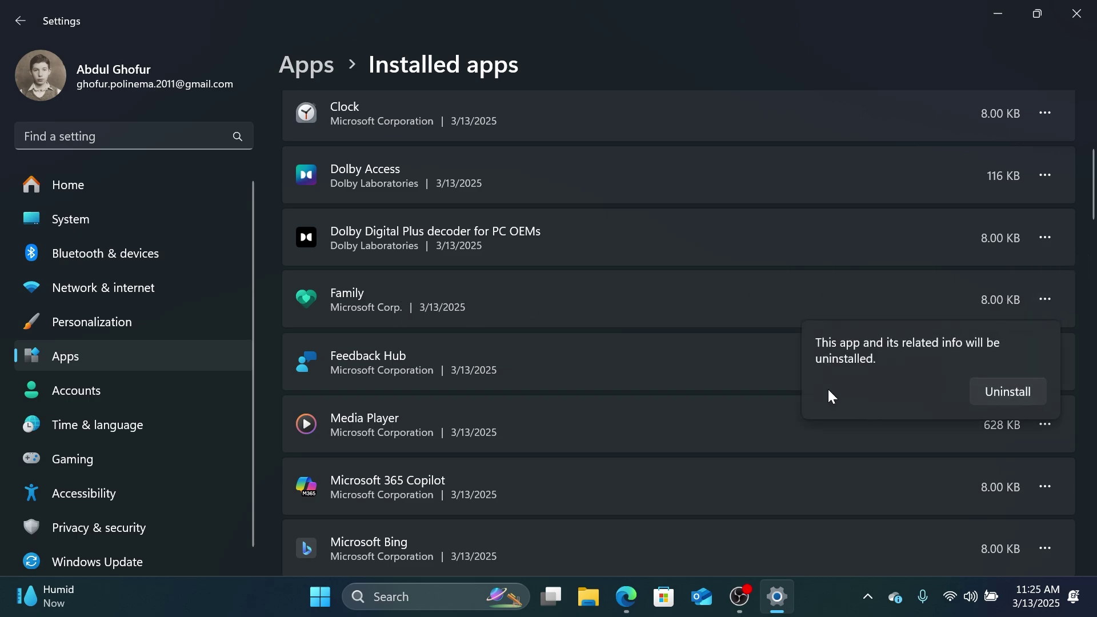
pyautogui.click(1004, 393)
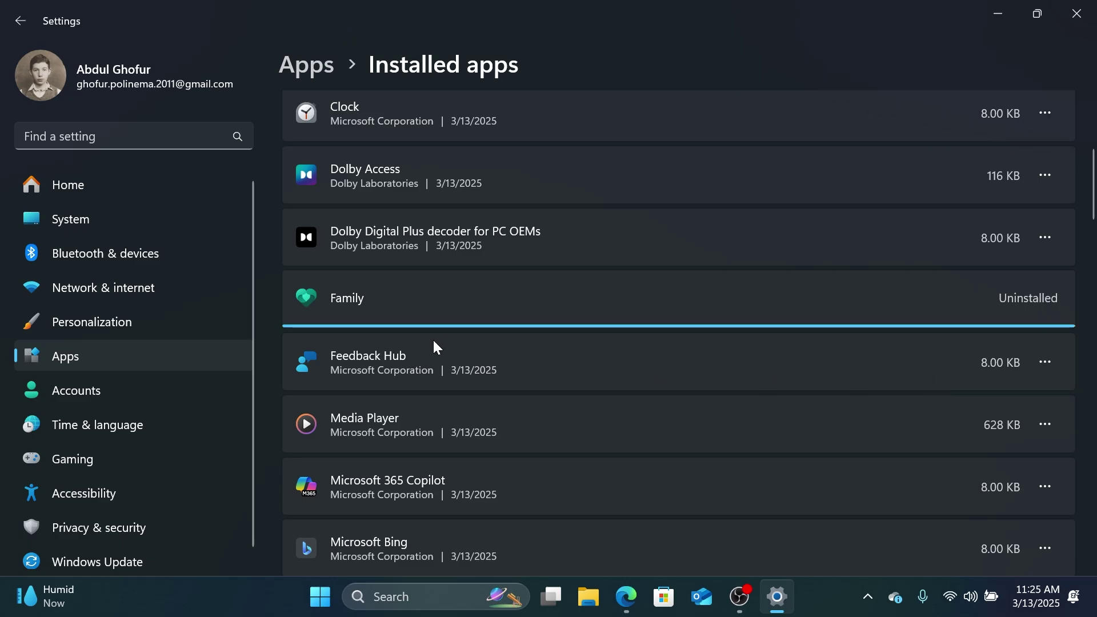
# Step: Uninstall Microsoft OneDrive and look through the rest of the installed apps list
pyautogui.scroll(-8, 631, 309)
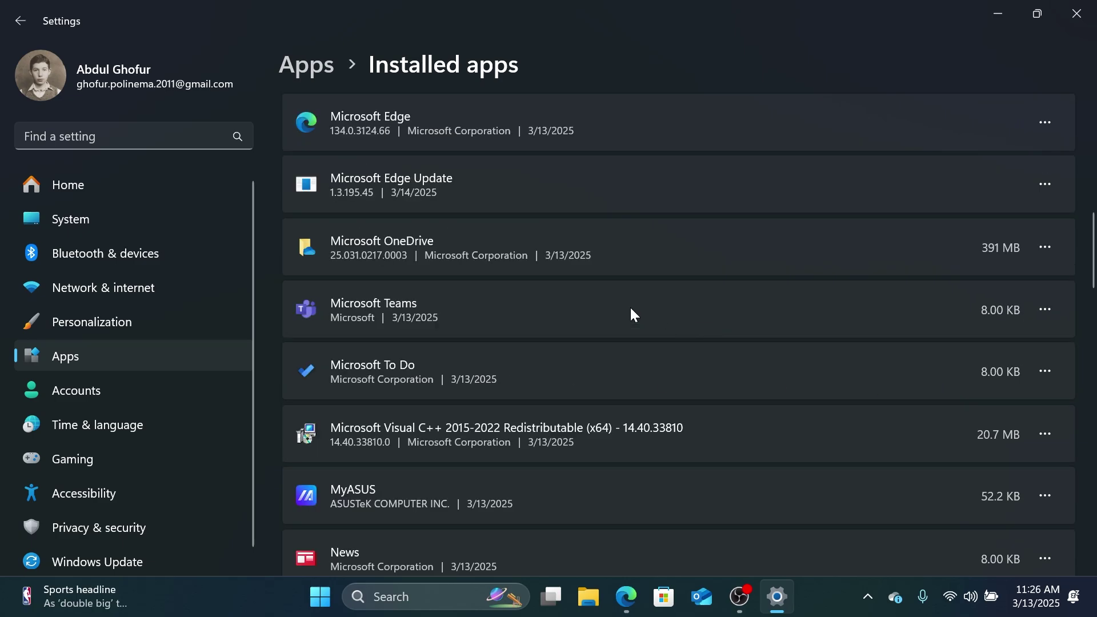
pyautogui.click(1045, 247)
pyautogui.click(876, 309)
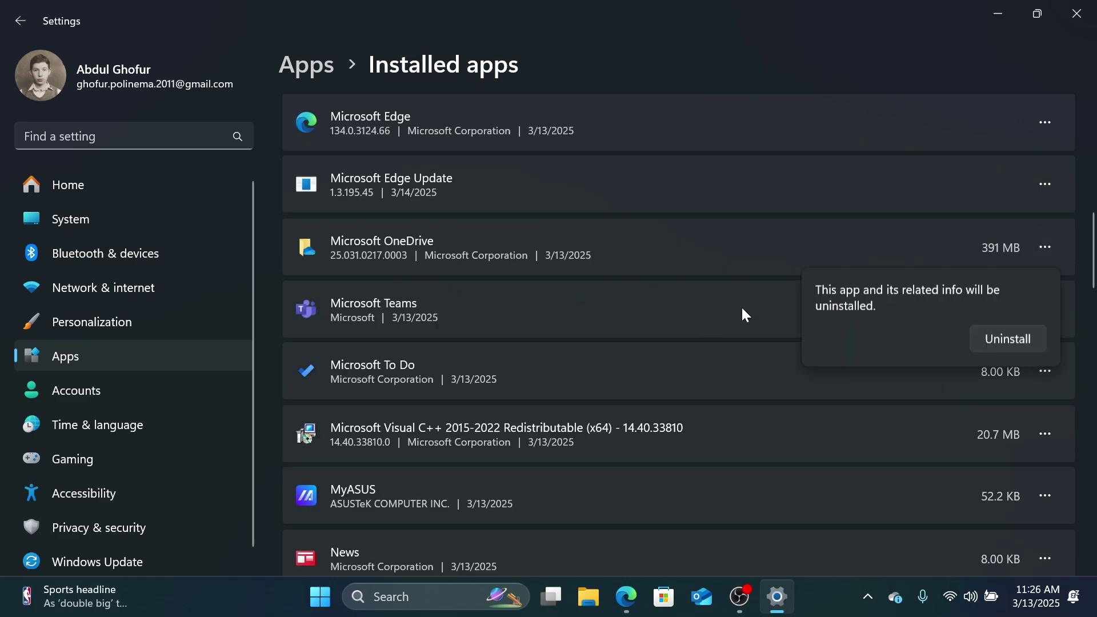
pyautogui.click(1000, 339)
pyautogui.scroll(-10, 854, 317)
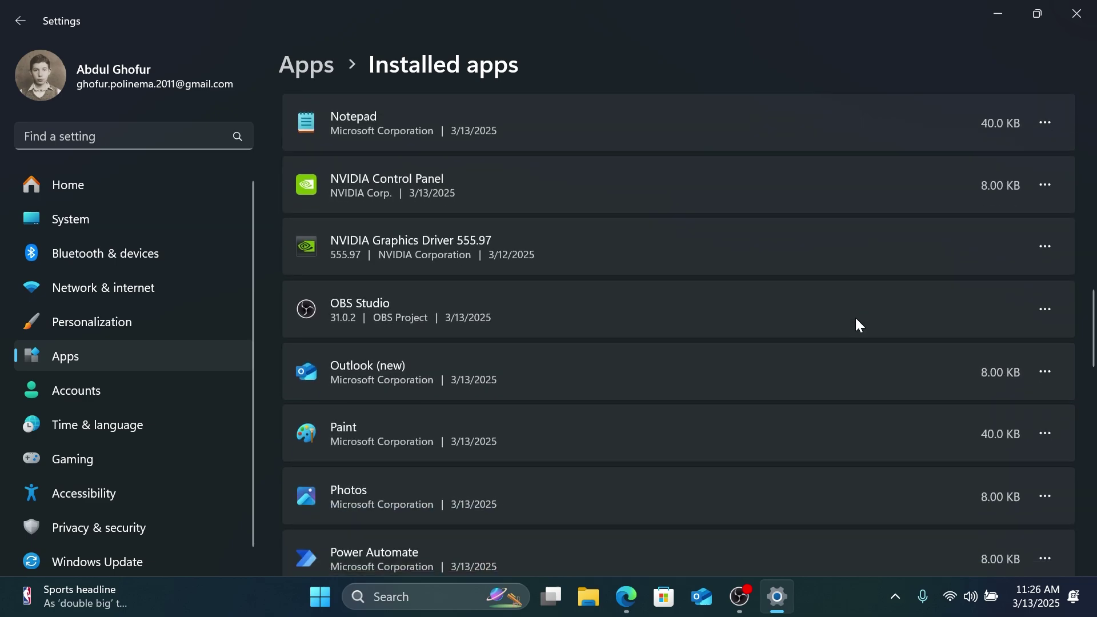
pyautogui.scroll(-7, 856, 318)
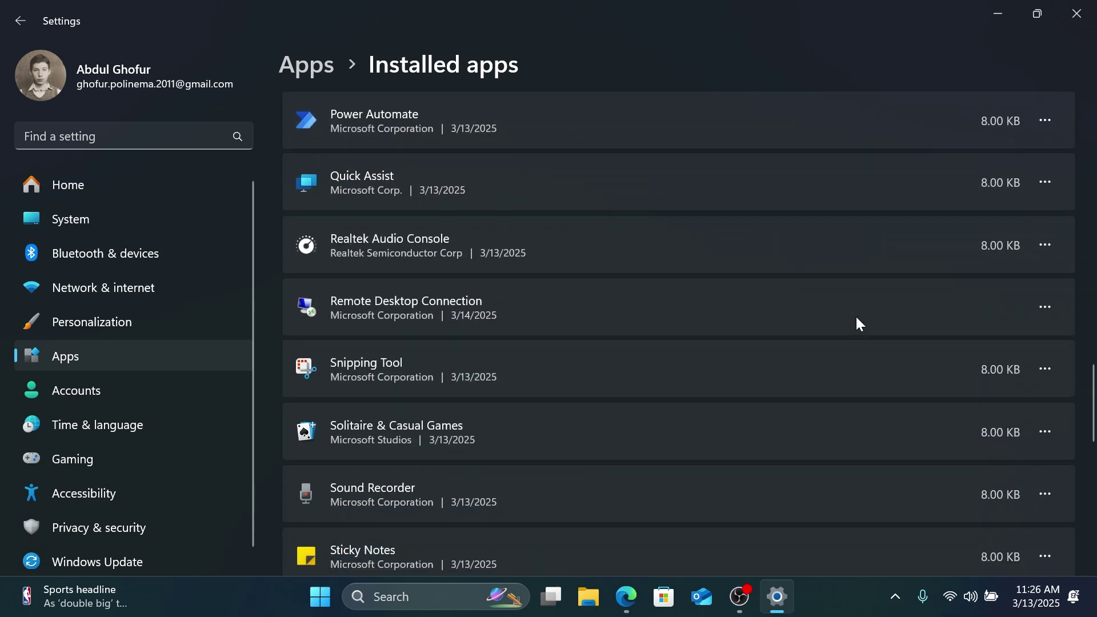
pyautogui.scroll(-1, 860, 323)
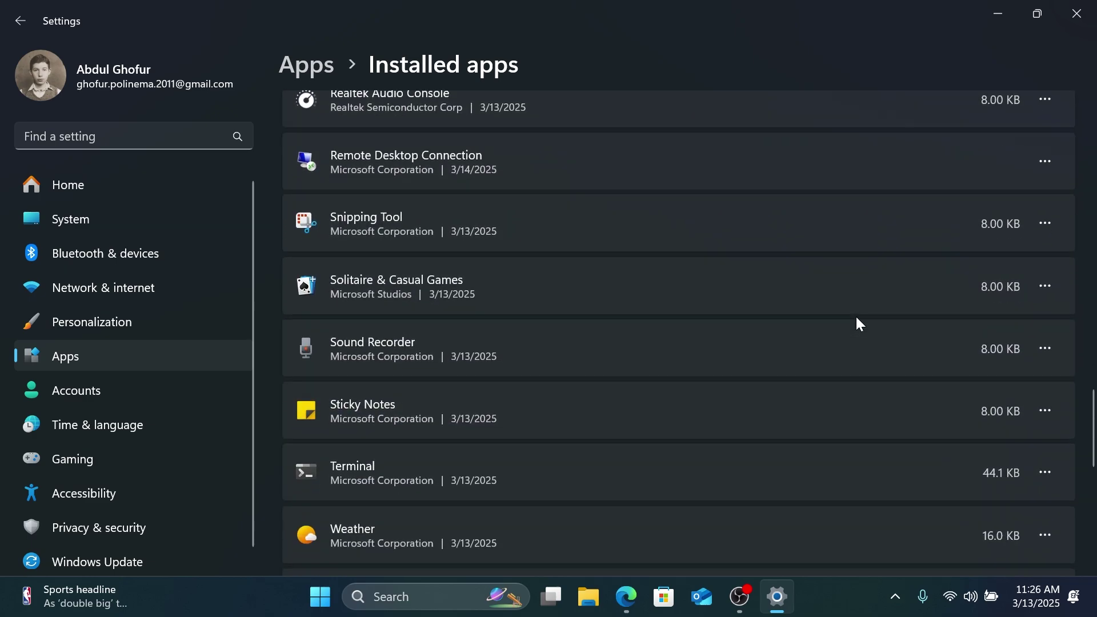
pyautogui.scroll(-2, 854, 321)
pyautogui.scroll(1, 817, 318)
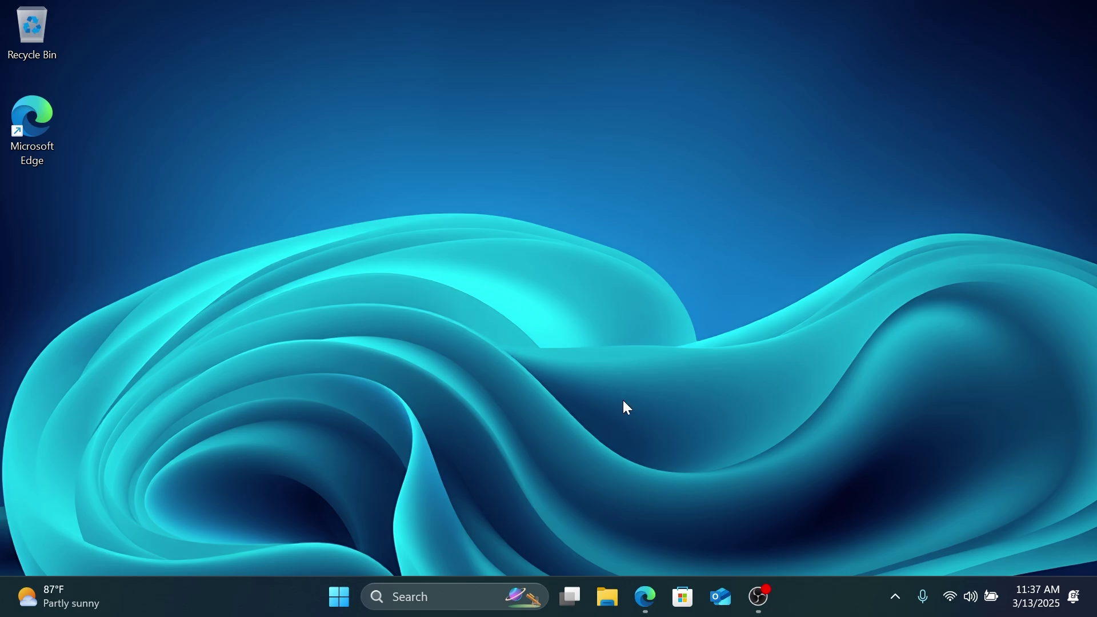
# Step: Switch to the Ninite website in Microsoft Edge and select the Brave browser and Zoom for the installer
pyautogui.click(645, 598)
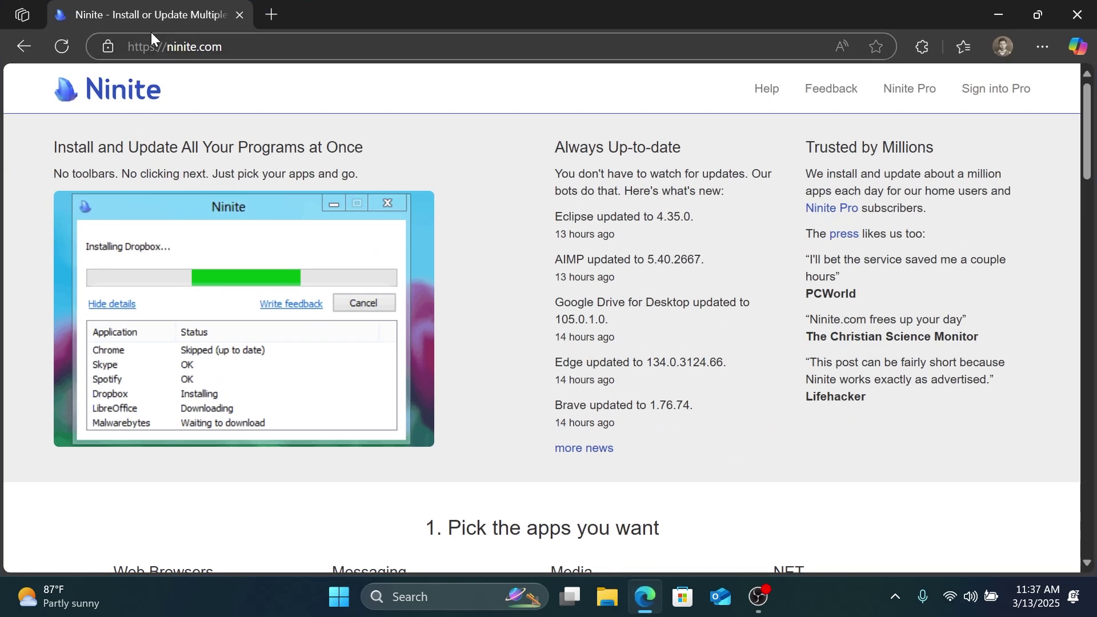
pyautogui.click(232, 46)
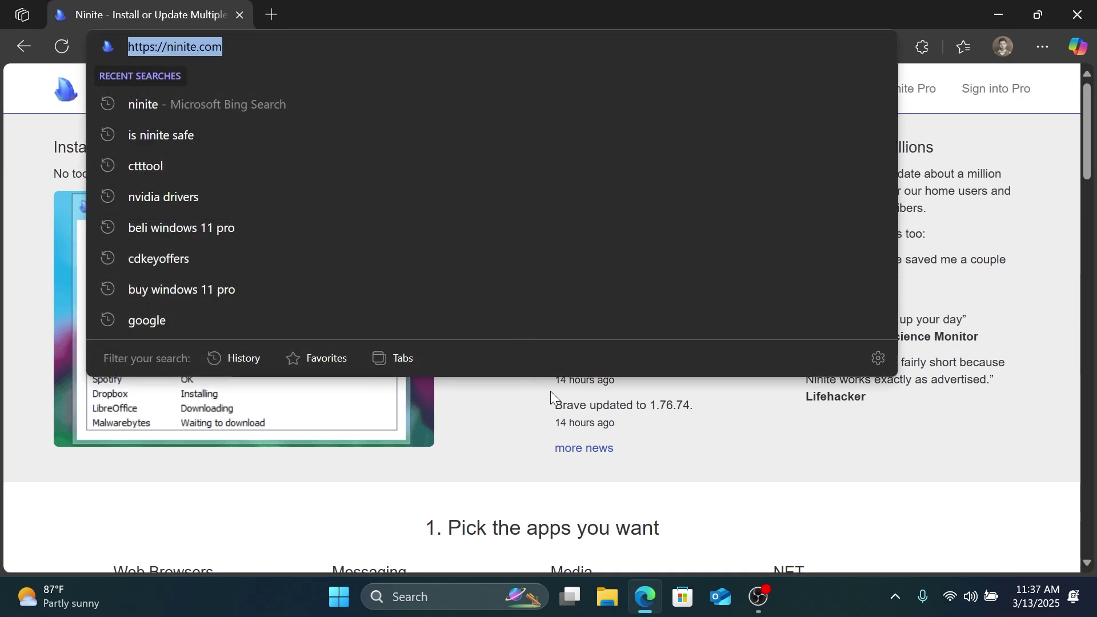
pyautogui.click(169, 155)
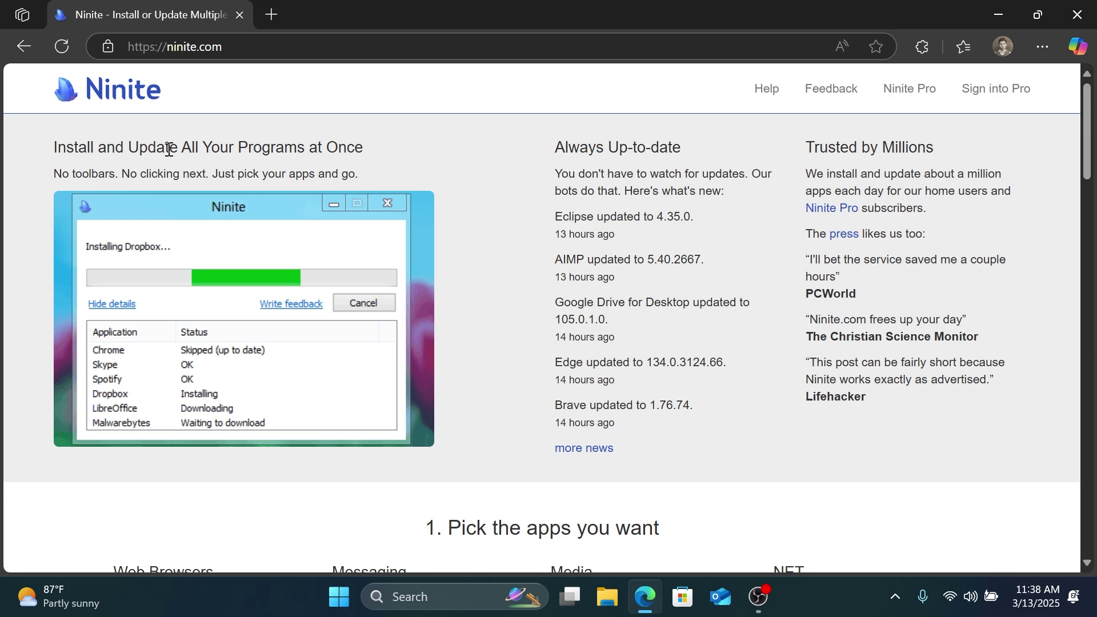
pyautogui.scroll(-7, 172, 151)
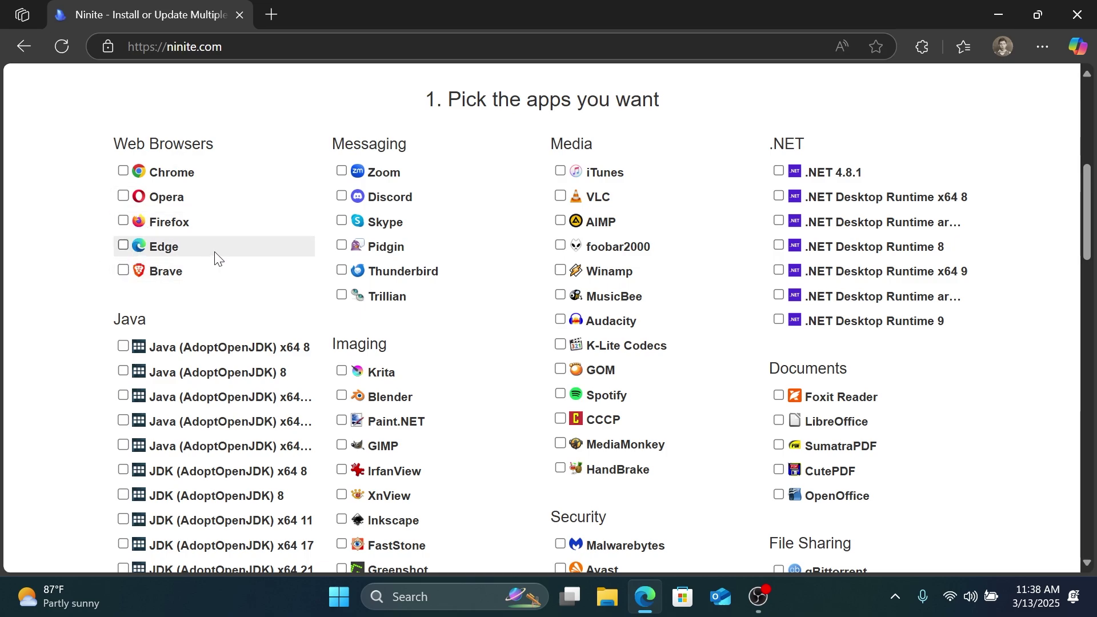
pyautogui.click(124, 272)
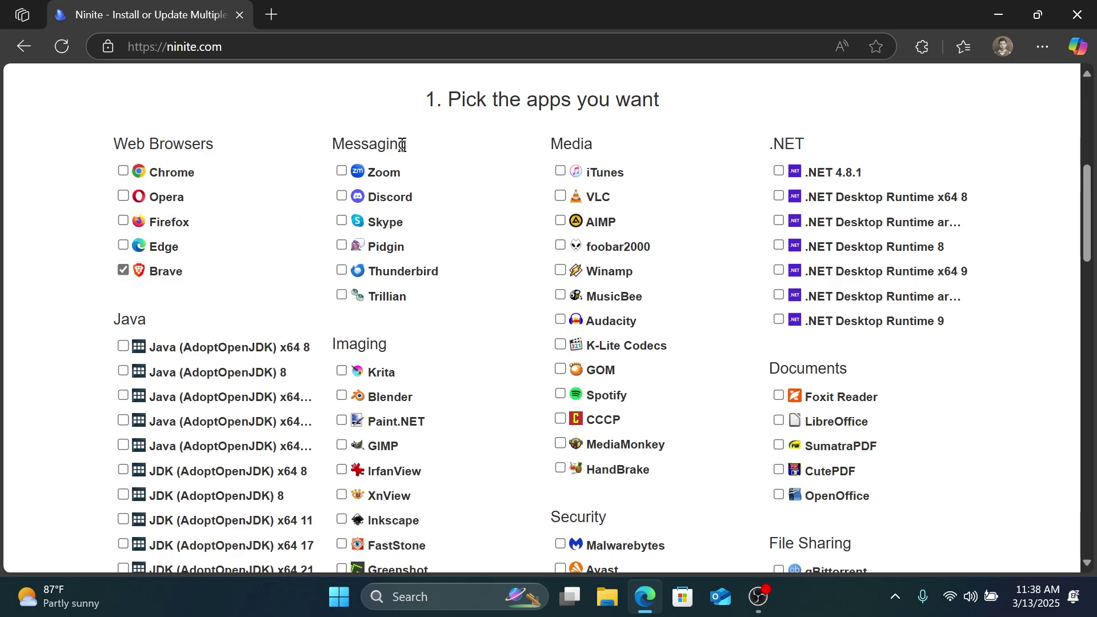
pyautogui.click(342, 173)
# Step: Select VLC, Winamp and Spotify from the Media apps on the Ninite page
pyautogui.moveTo(553, 144); pyautogui.dragTo(609, 147)
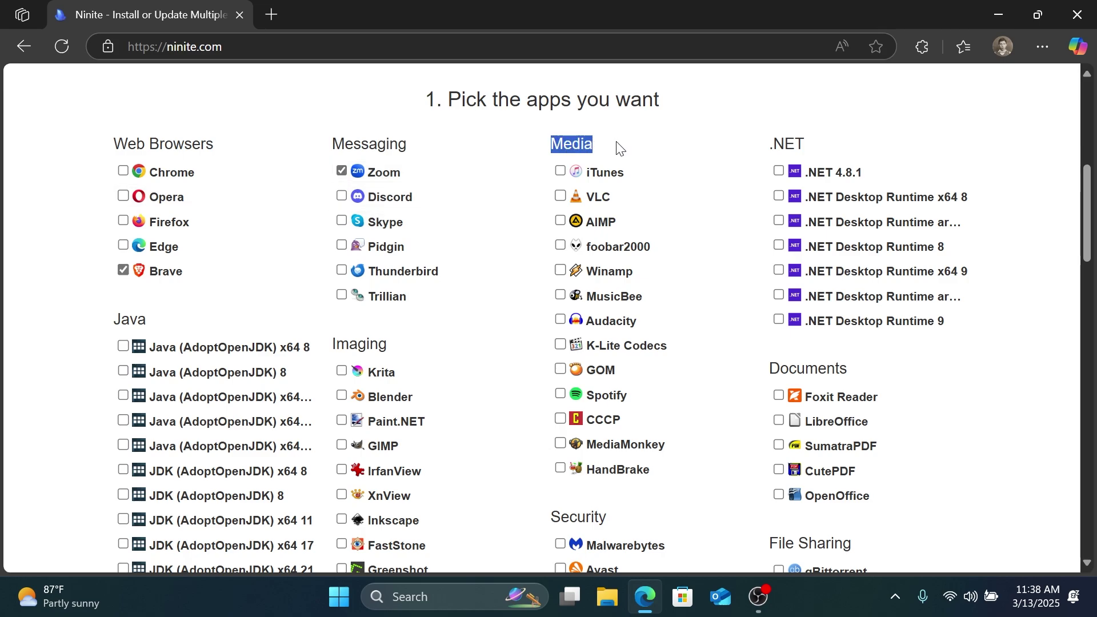
pyautogui.click(560, 196)
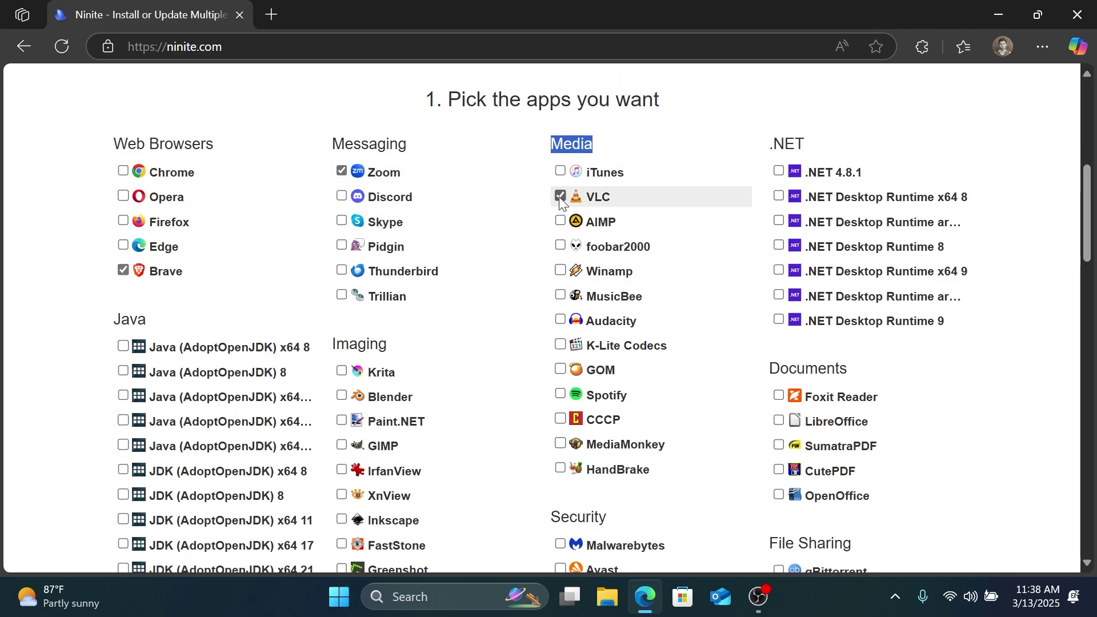
pyautogui.click(561, 271)
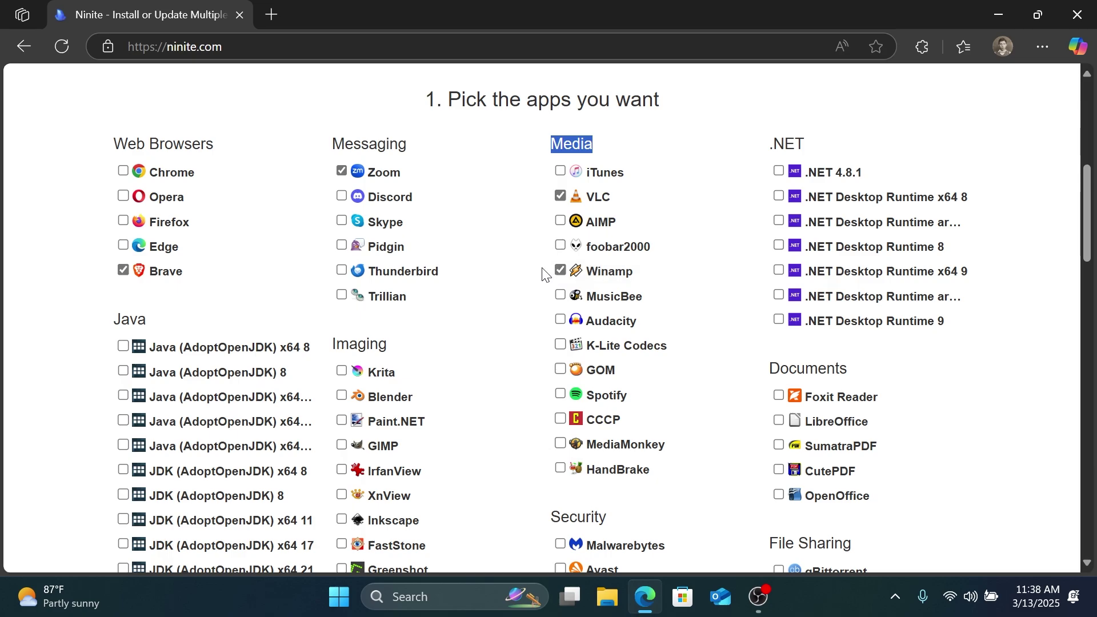
pyautogui.click(559, 395)
# Step: Add Foxit Reader from the Documents apps and ShareX from the Imaging apps to the selection
pyautogui.scroll(-2, 482, 390)
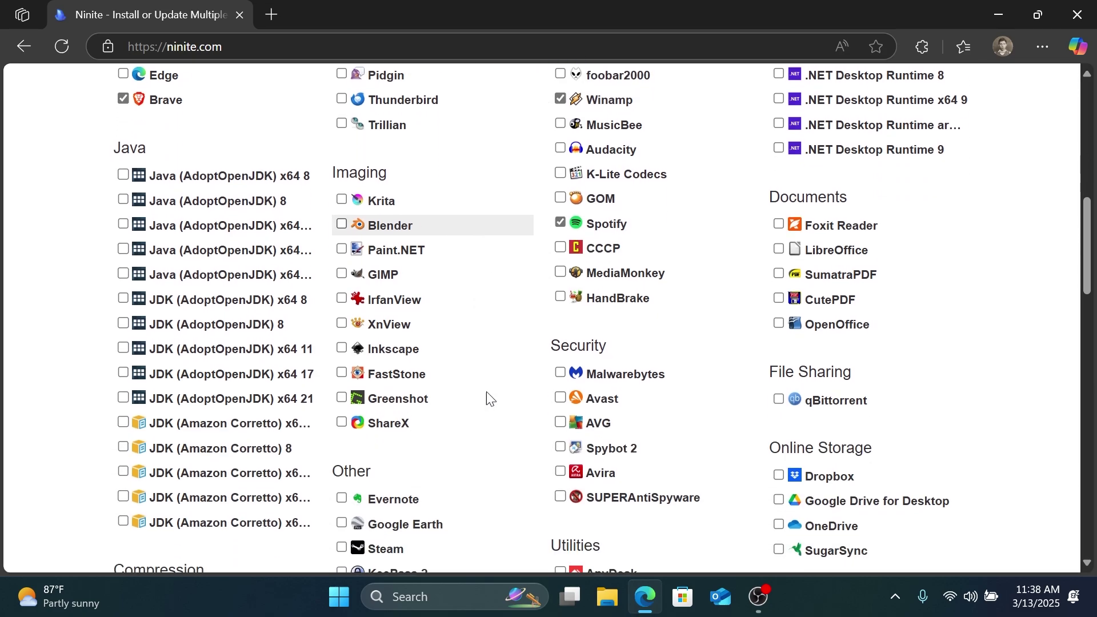
pyautogui.scroll(1, 768, 371)
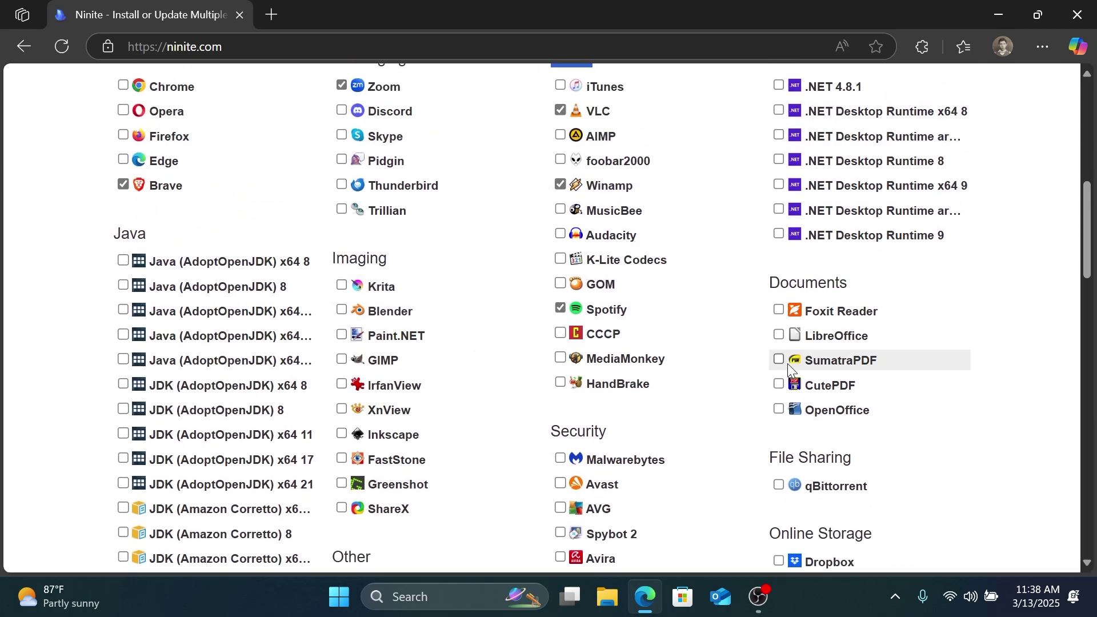
pyautogui.click(778, 312)
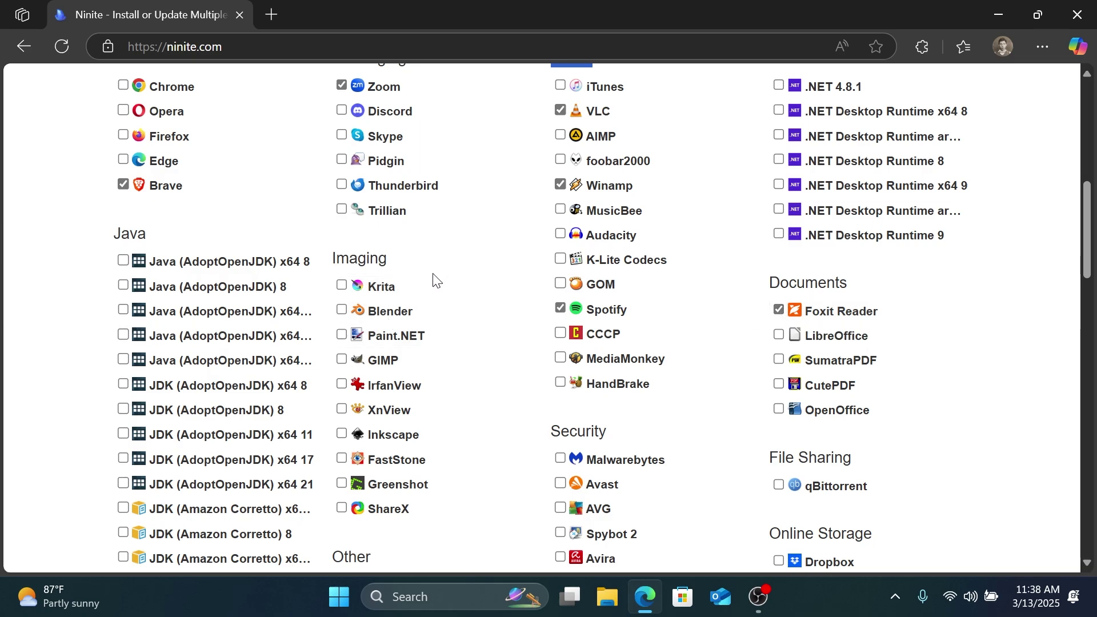
pyautogui.scroll(-3, 436, 277)
pyautogui.click(342, 336)
# Step: Download the custom Ninite installer for the selected apps and run it
pyautogui.scroll(2, 389, 389)
pyautogui.scroll(-5, 410, 423)
pyautogui.scroll(-2, 414, 428)
pyautogui.scroll(-4, 411, 428)
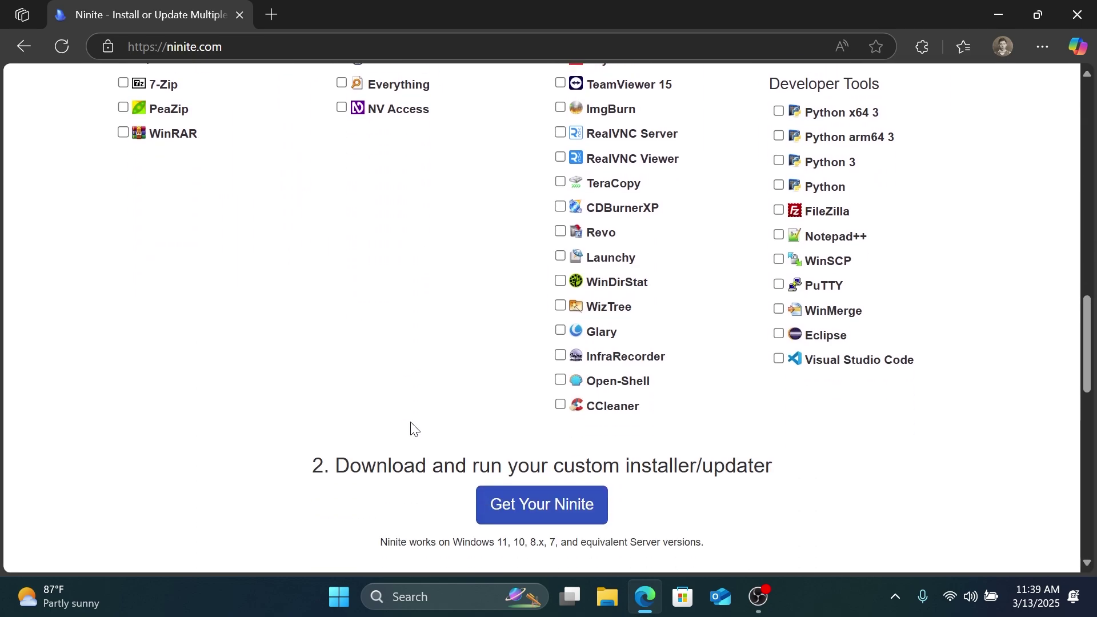
pyautogui.click(545, 338)
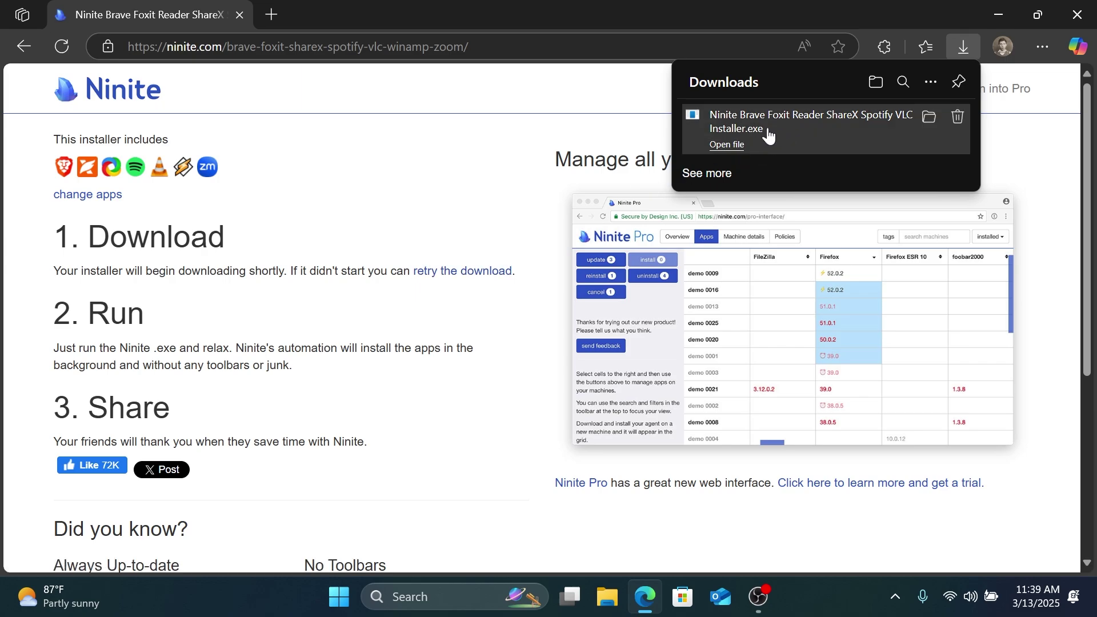
pyautogui.click(768, 135)
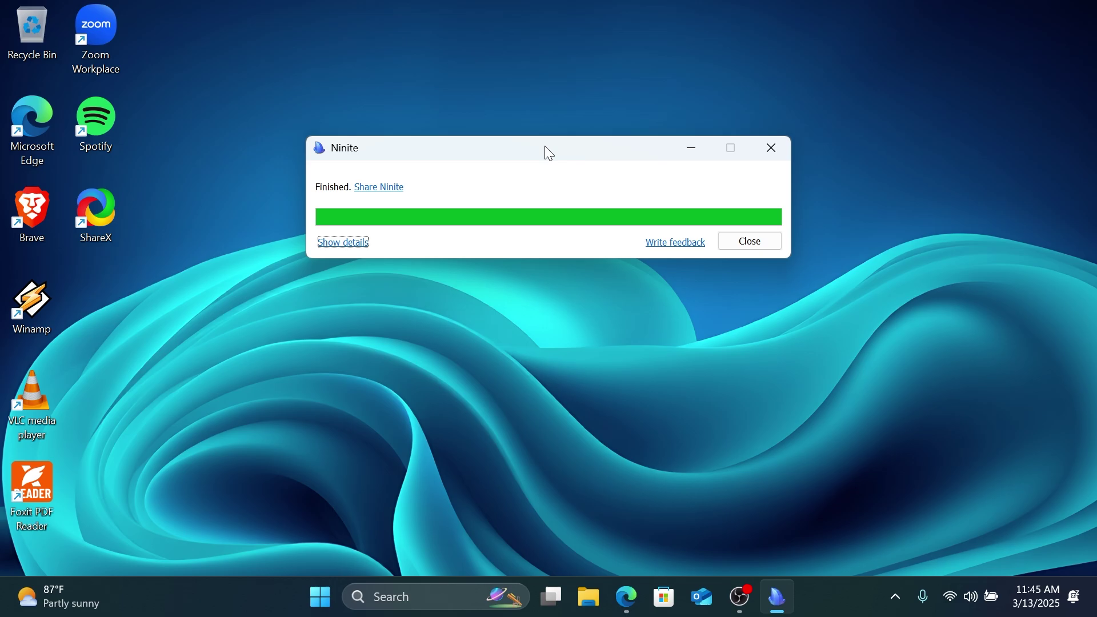
# Step: Close the finished Ninite installer window and check the new app shortcuts on the desktop
pyautogui.moveTo(156, 3); pyautogui.dragTo(3, 557)
pyautogui.click(223, 66)
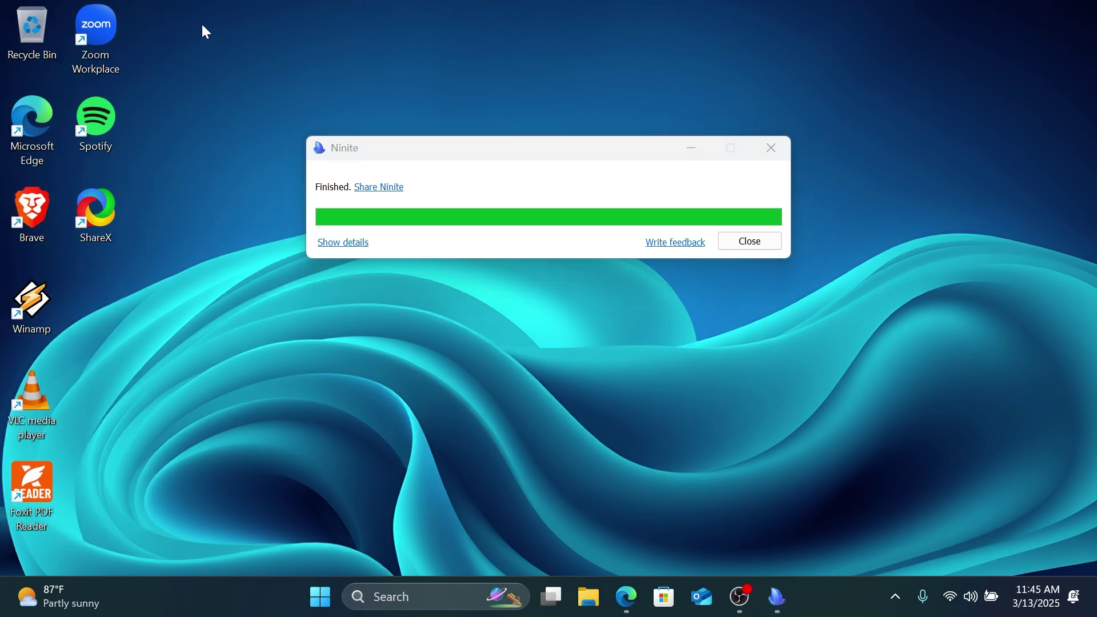
pyautogui.click(735, 245)
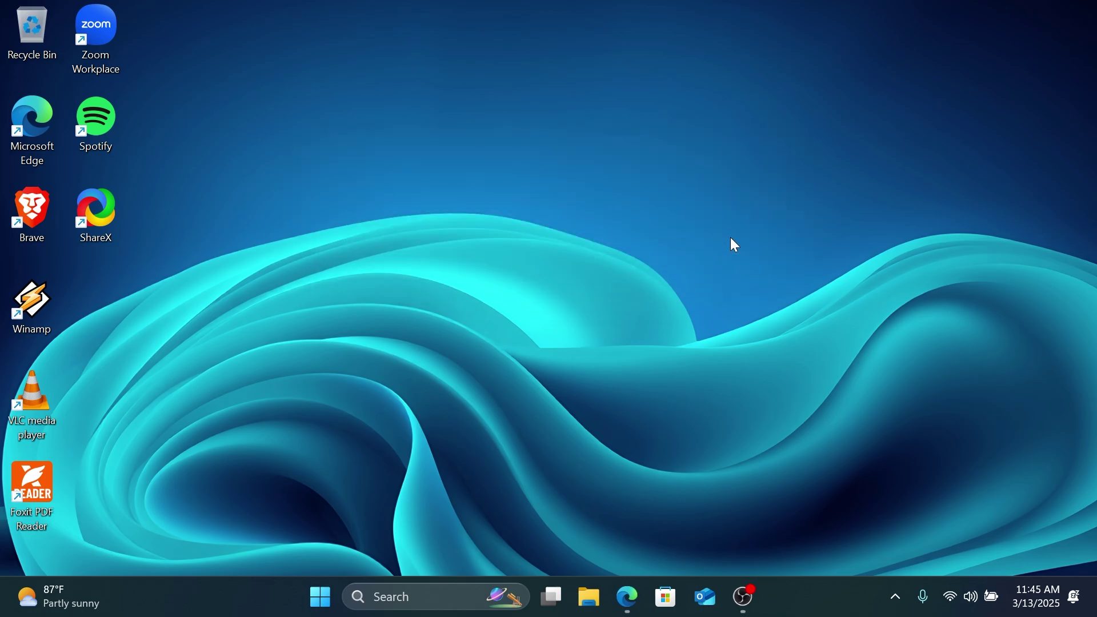
pyautogui.moveTo(272, 7); pyautogui.dragTo(41, 505)
pyautogui.click(791, 360)
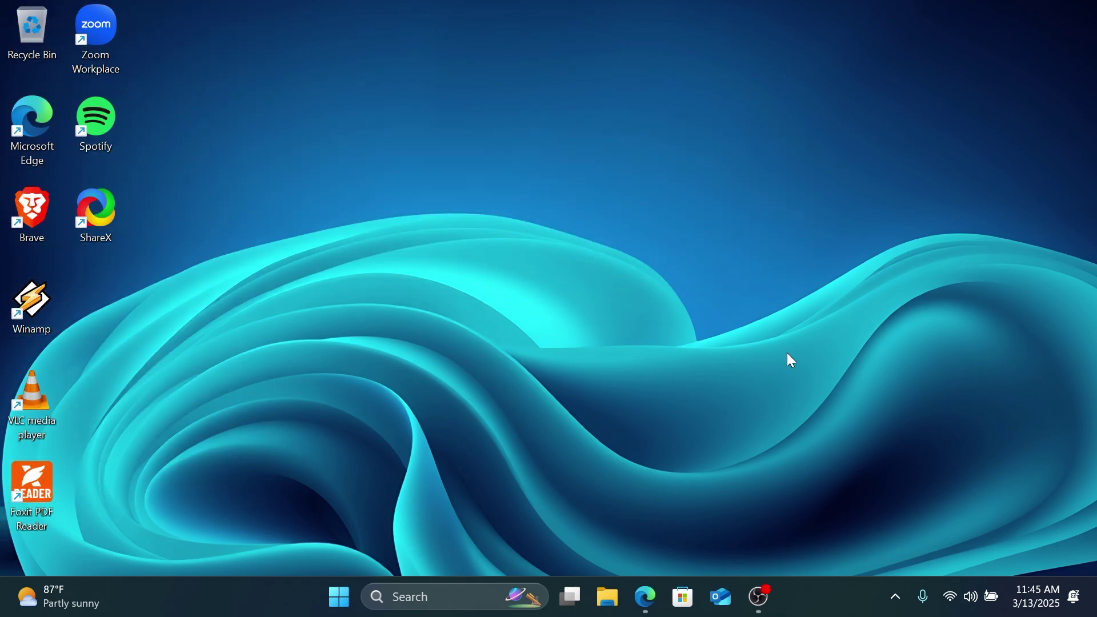
# Step: Switch to the Levelupid website in Microsoft Edge, open its Windows Apps downloads page and browse the app categories
pyautogui.click(646, 599)
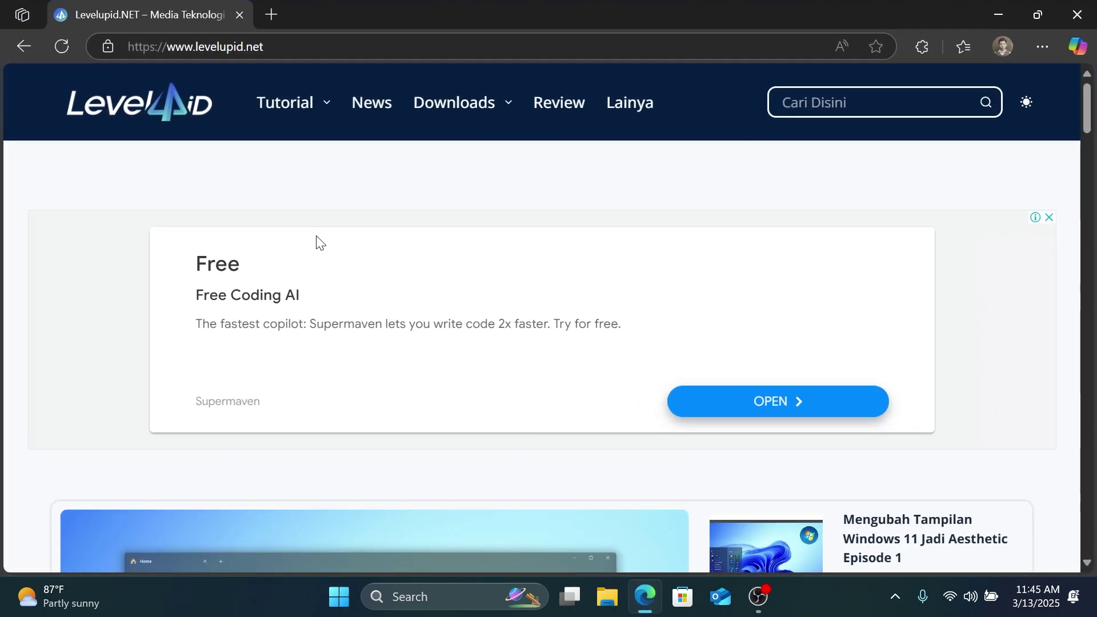
pyautogui.scroll(-15, 244, 184)
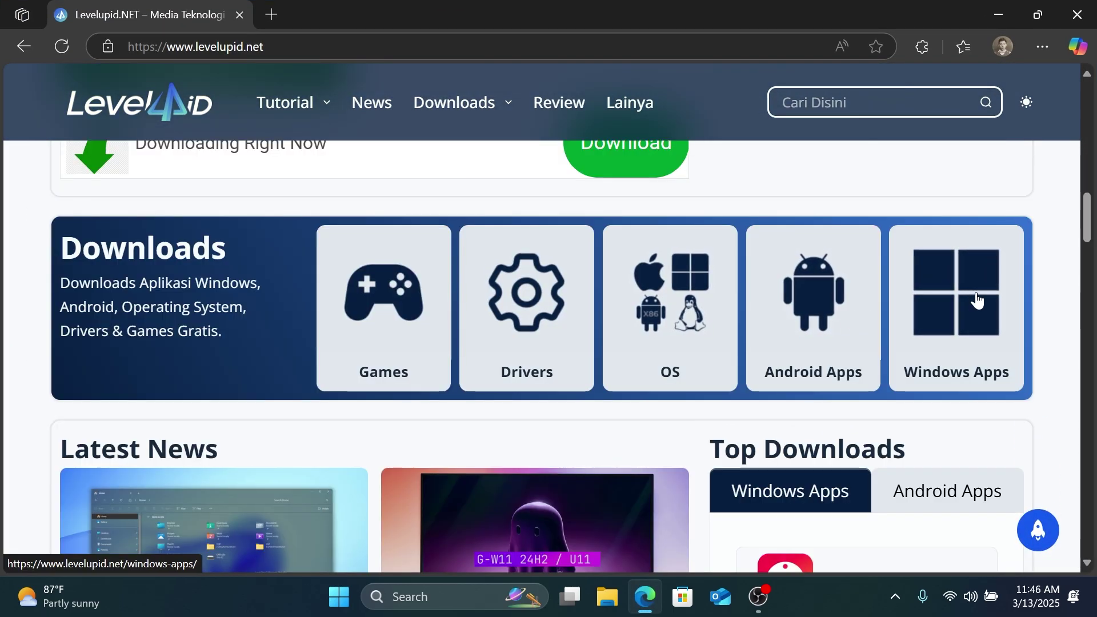
pyautogui.click(974, 299)
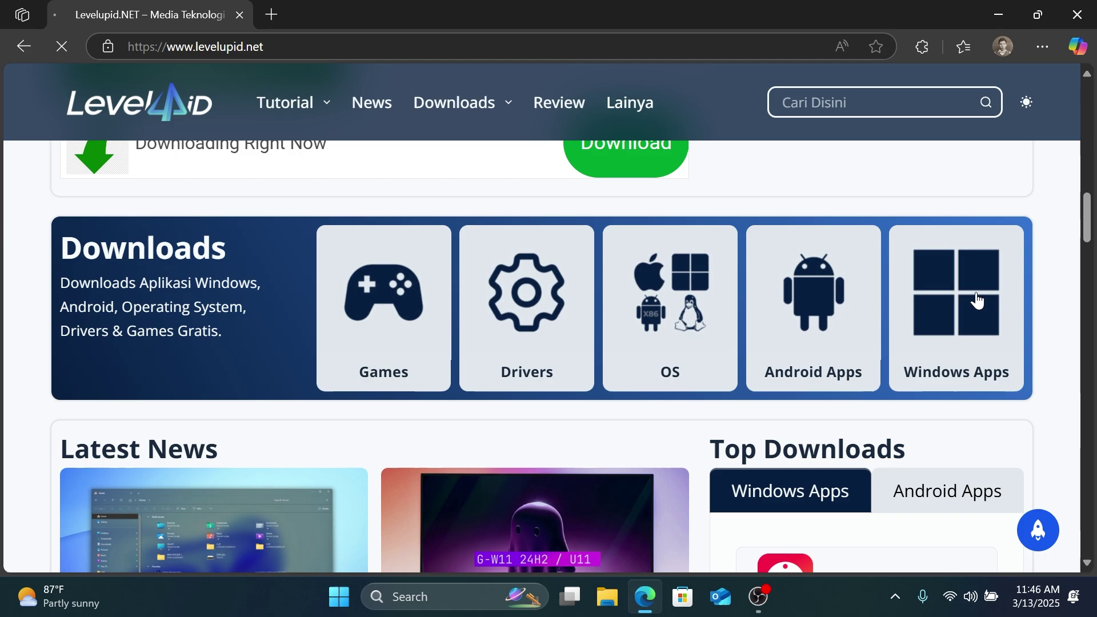
pyautogui.scroll(-7, 791, 348)
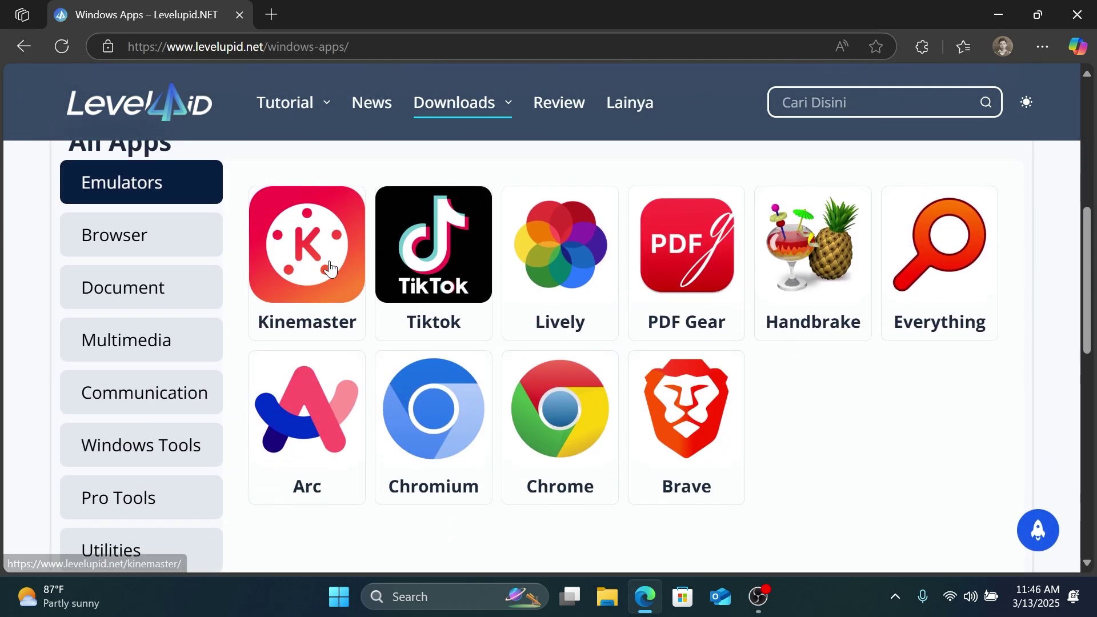
pyautogui.scroll(-2, 196, 276)
pyautogui.scroll(3, 169, 323)
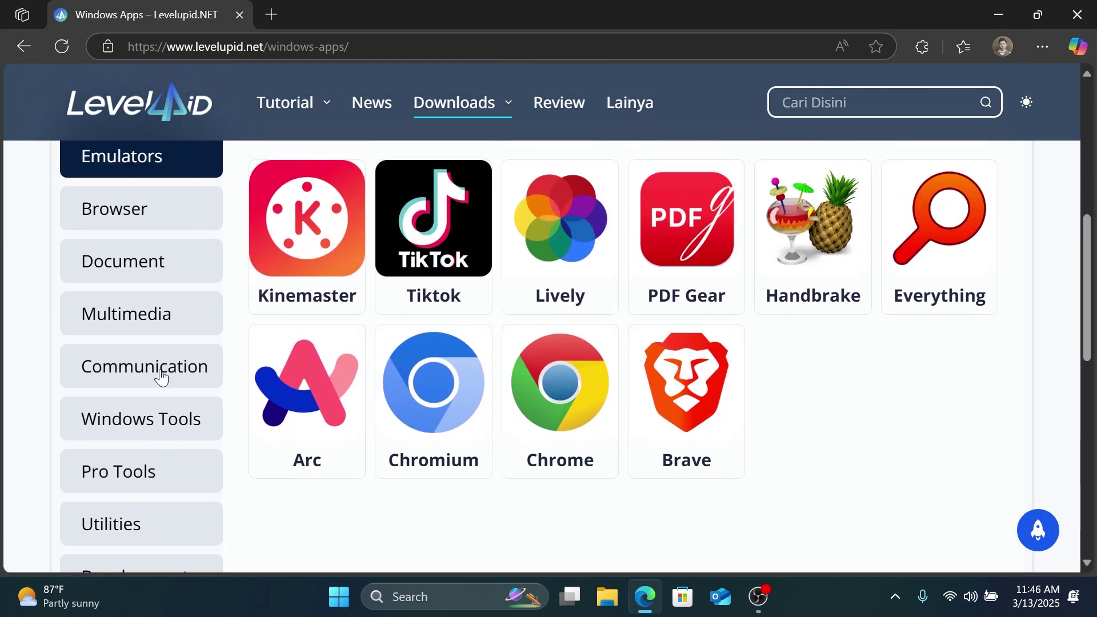
# Step: Switch from the Windows Apps page to the desktop, open the display settings and select the 1920 × 1080 (Recommended) resolution
pyautogui.scroll(-1, 163, 333)
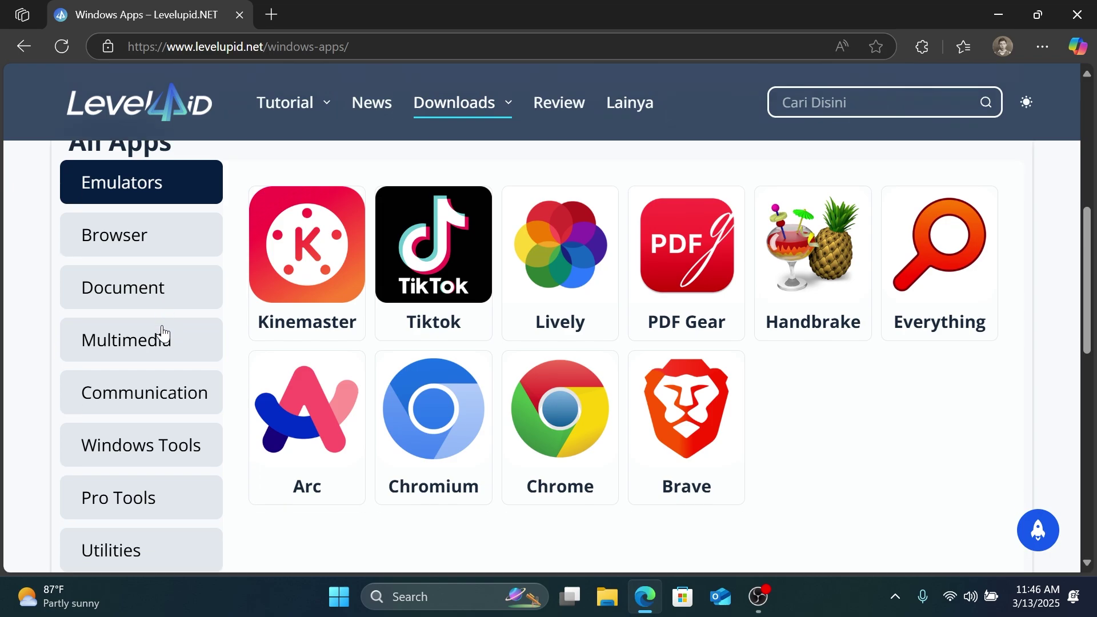
pyautogui.press('super+d')
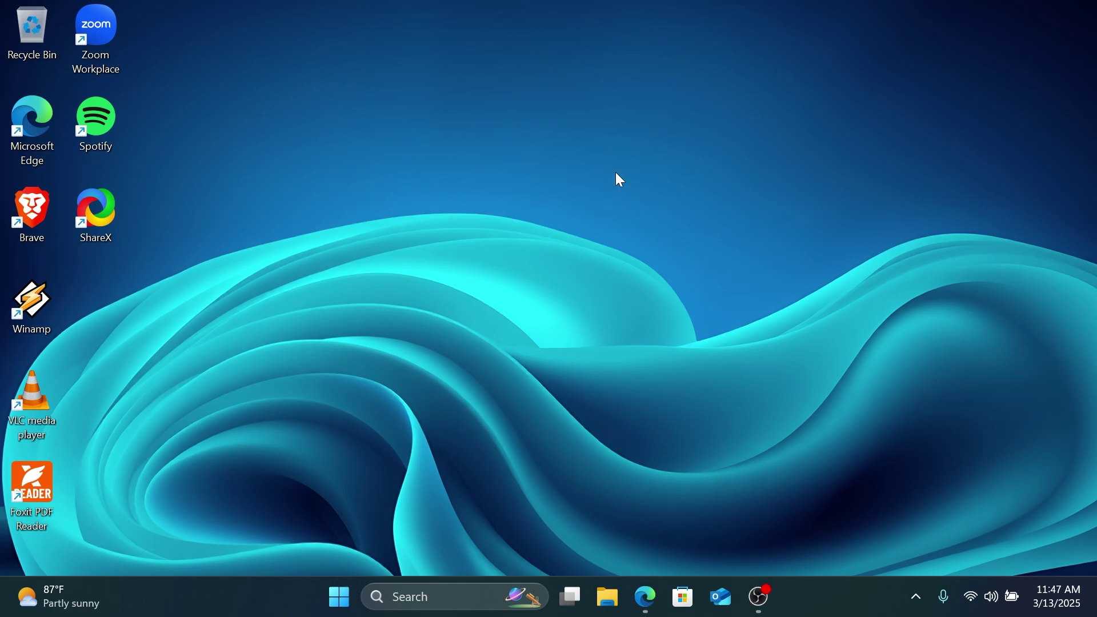
pyautogui.rightClick(352, 148)
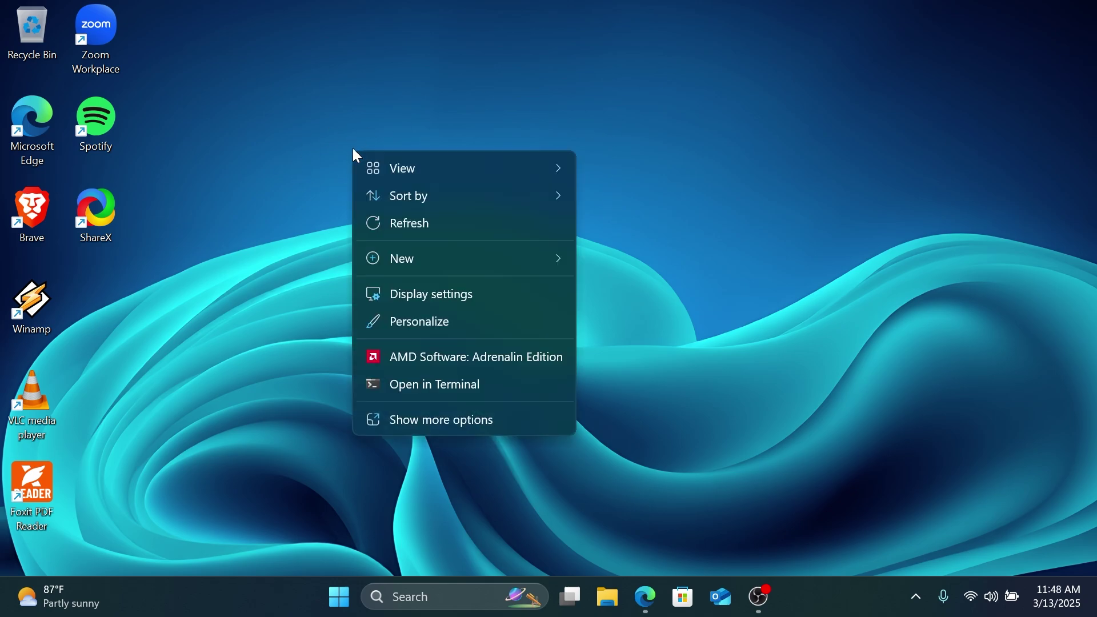
pyautogui.click(419, 296)
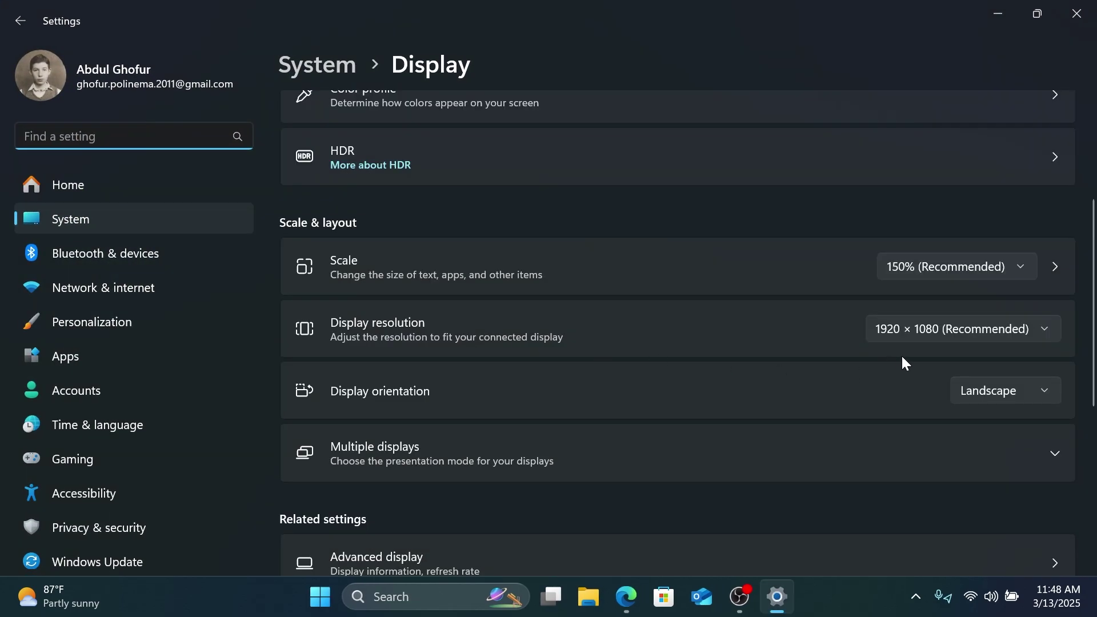
pyautogui.click(959, 341)
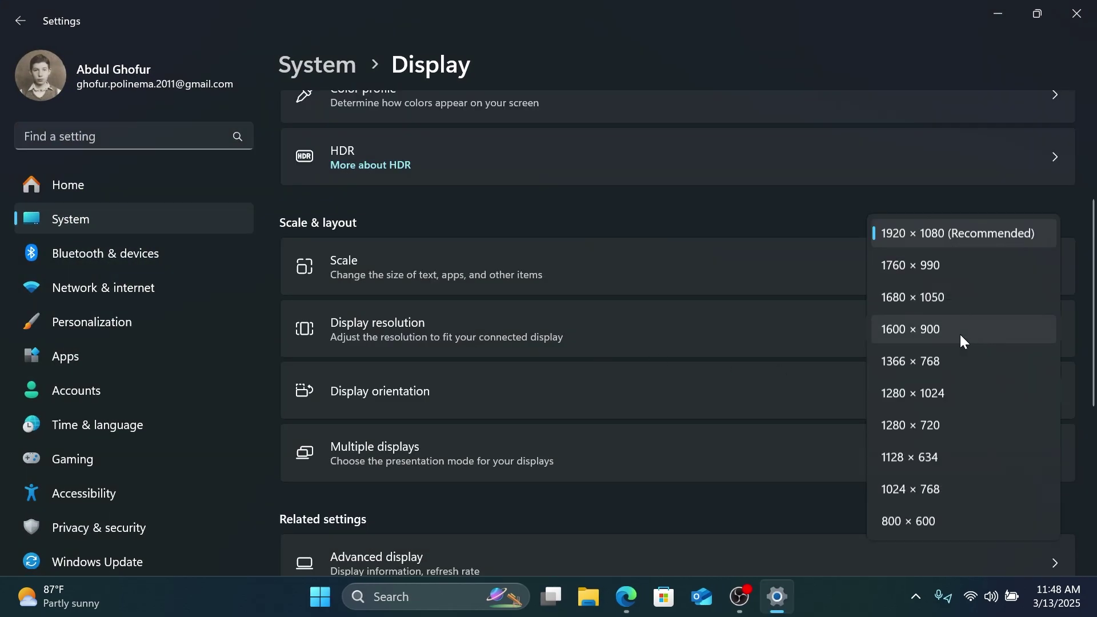
pyautogui.click(910, 227)
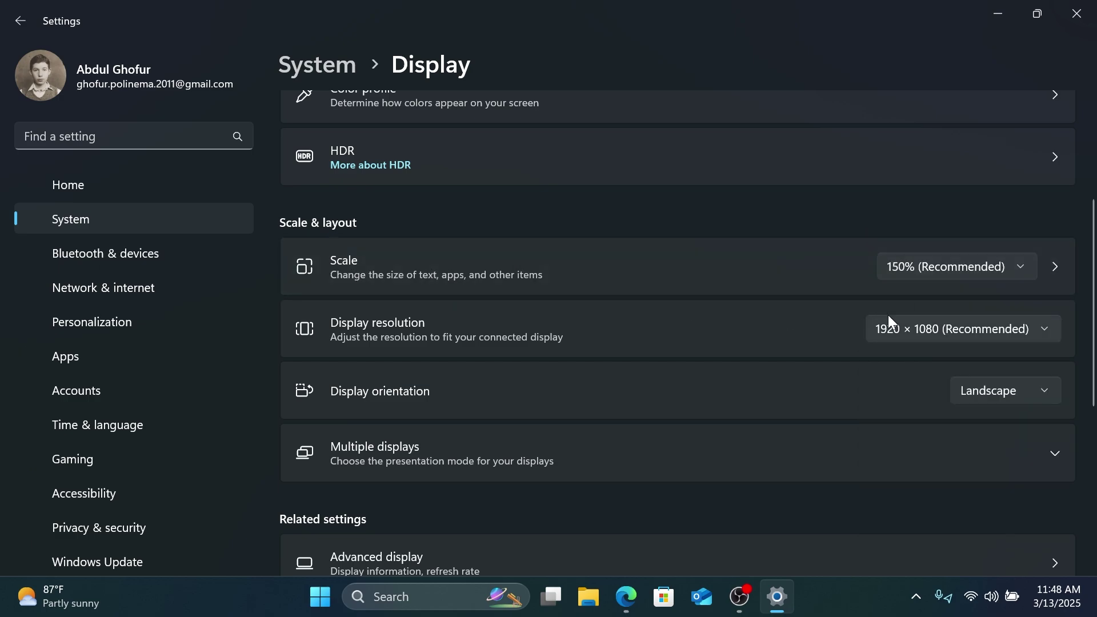
# Step: Set the display scale to 100%, checking the desktop and Start menu before and after the change
pyautogui.click(994, 17)
pyautogui.click(321, 597)
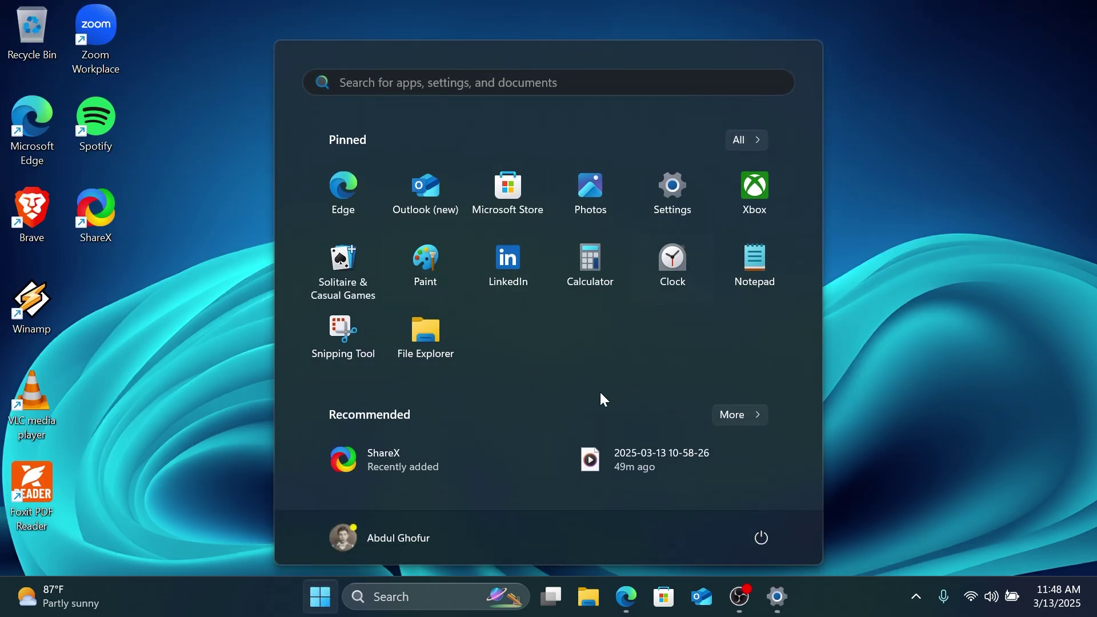
pyautogui.click(777, 597)
pyautogui.click(941, 265)
pyautogui.click(891, 203)
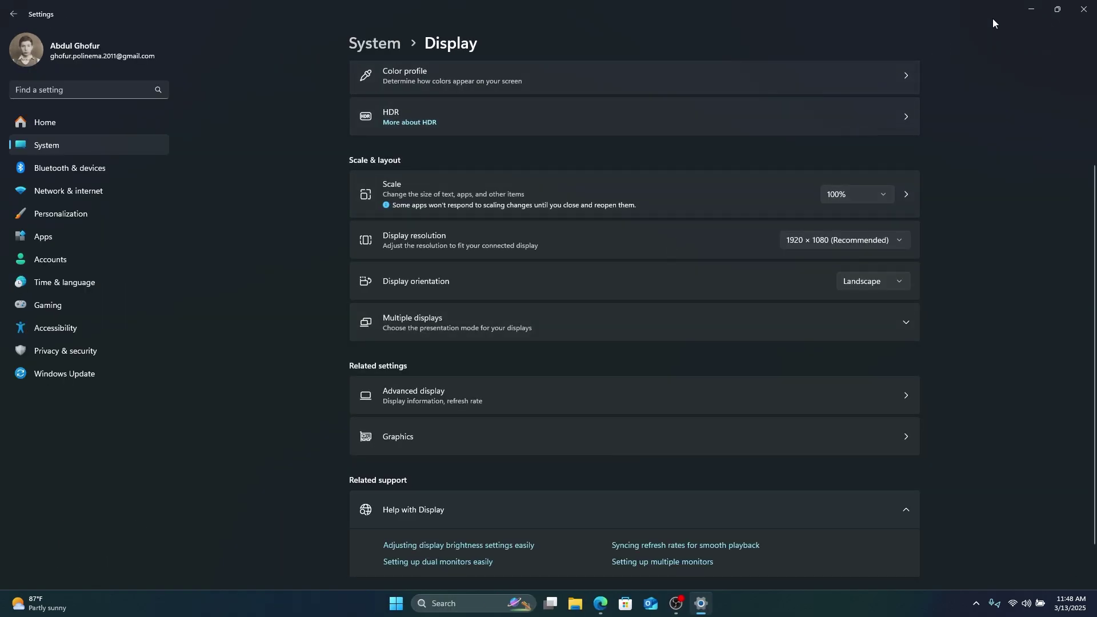
pyautogui.click(1031, 9)
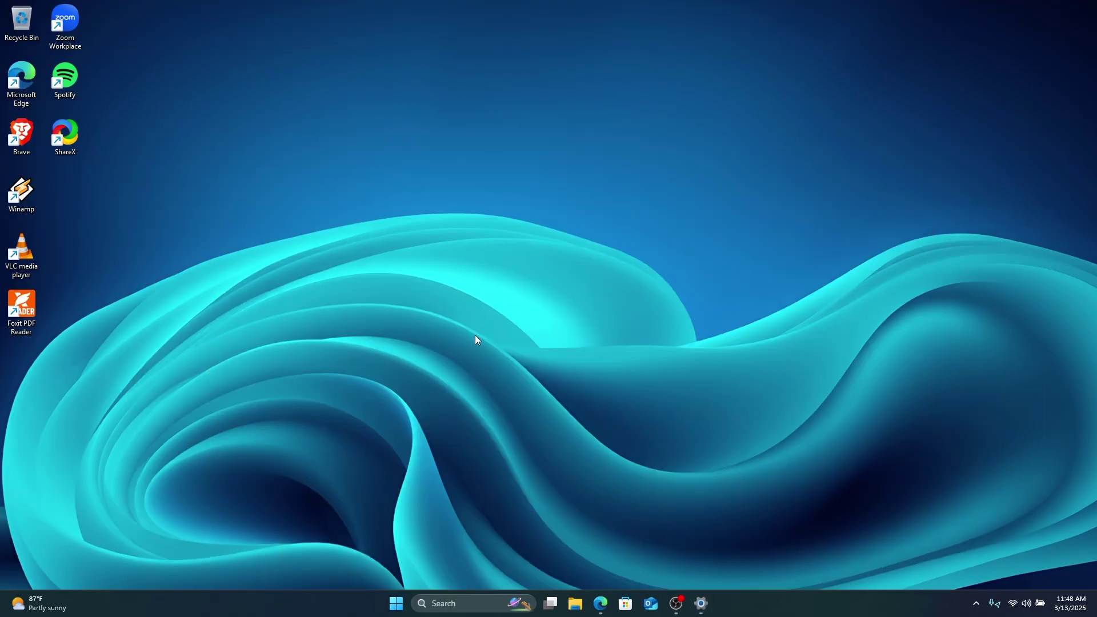
pyautogui.click(392, 602)
pyautogui.click(392, 602)
# Step: Return to the display settings, set the scale to 150% (Recommended) and close Settings
pyautogui.click(699, 604)
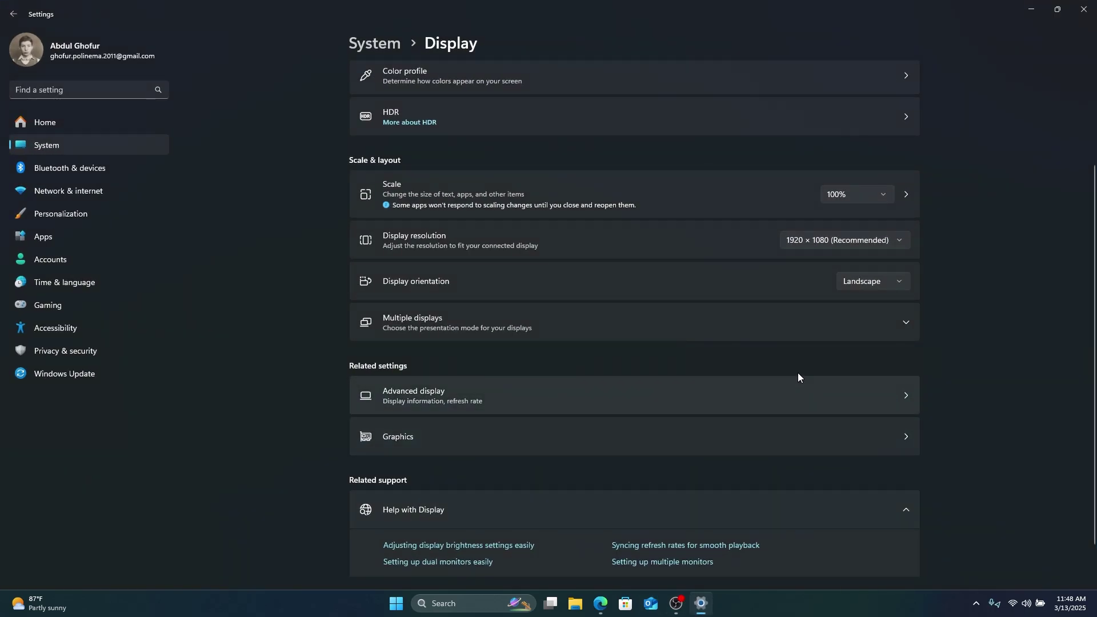
pyautogui.click(847, 196)
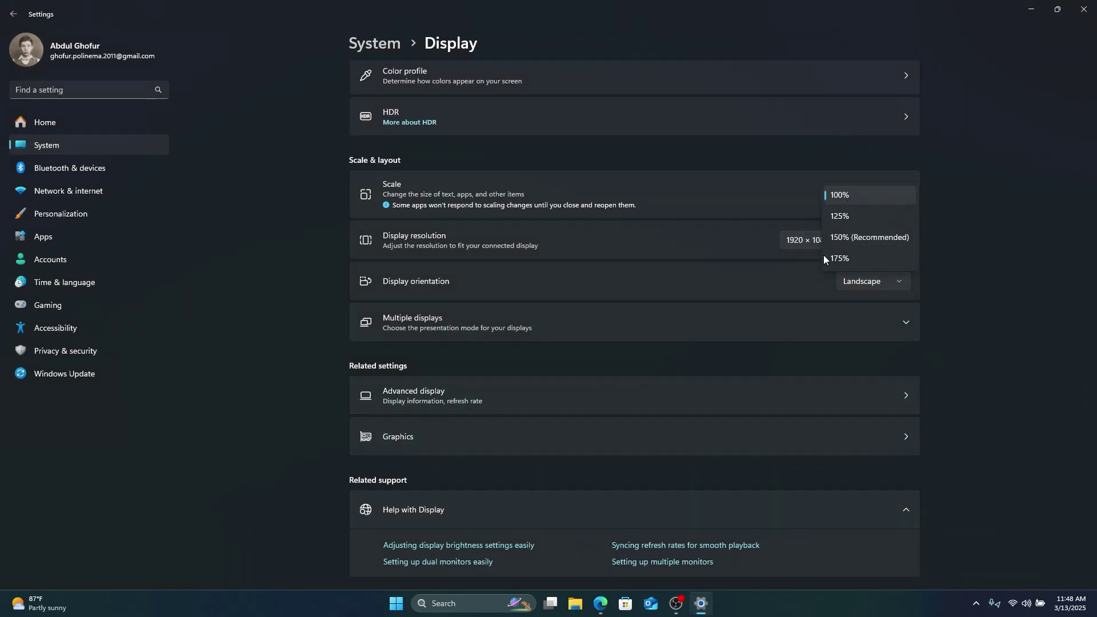
pyautogui.click(847, 239)
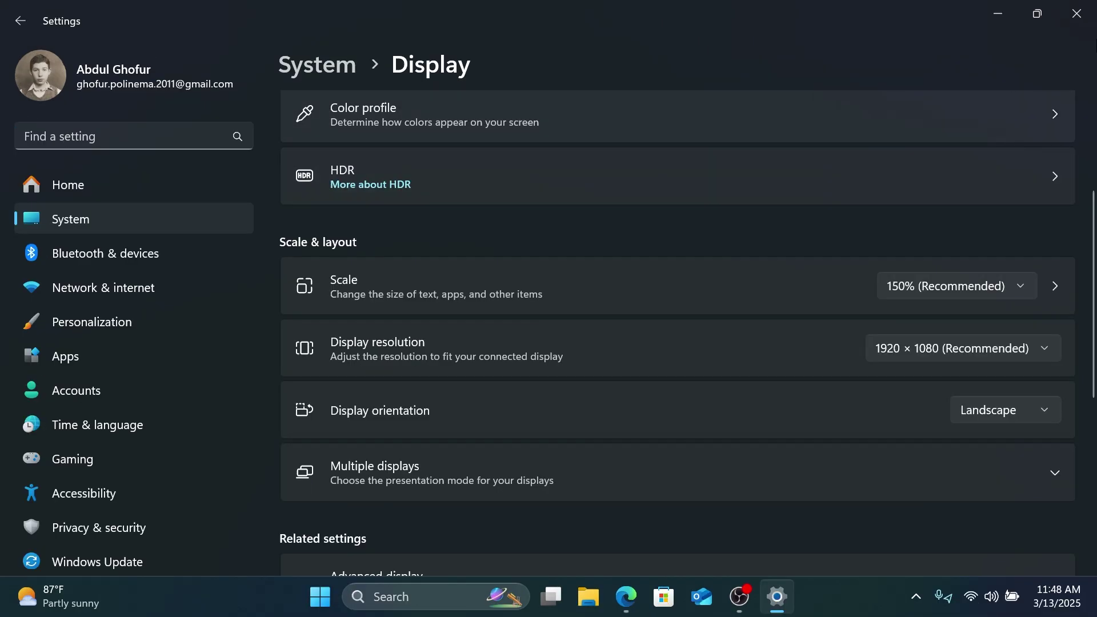
pyautogui.click(1076, 13)
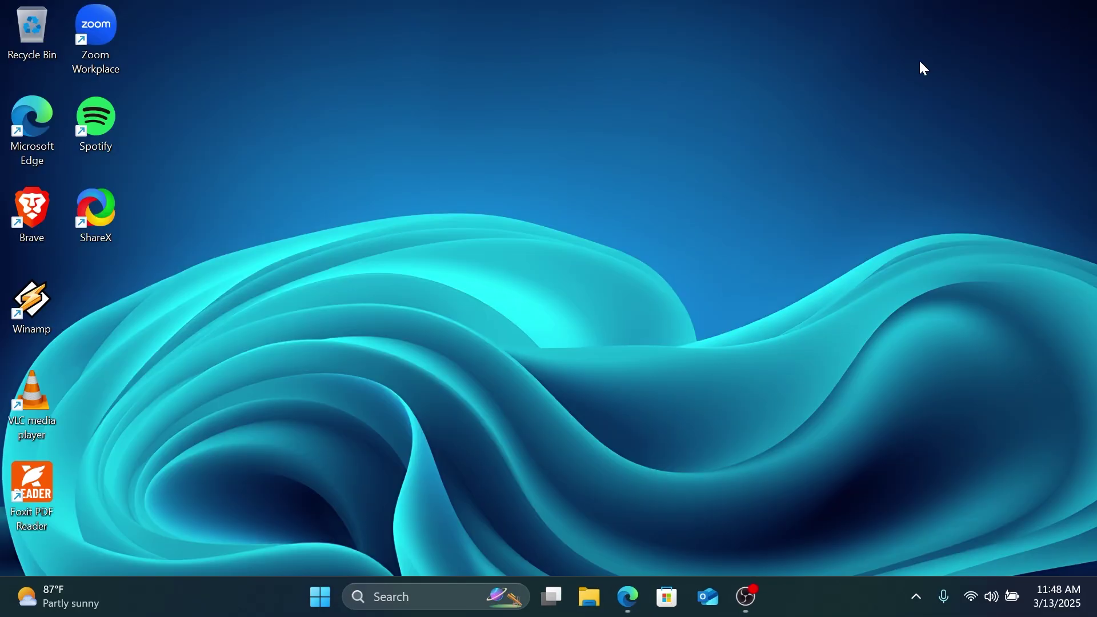
# Step: Refresh the desktop, then open the Personalization settings and apply the Windows (light) theme
pyautogui.rightClick(395, 211)
pyautogui.click(476, 287)
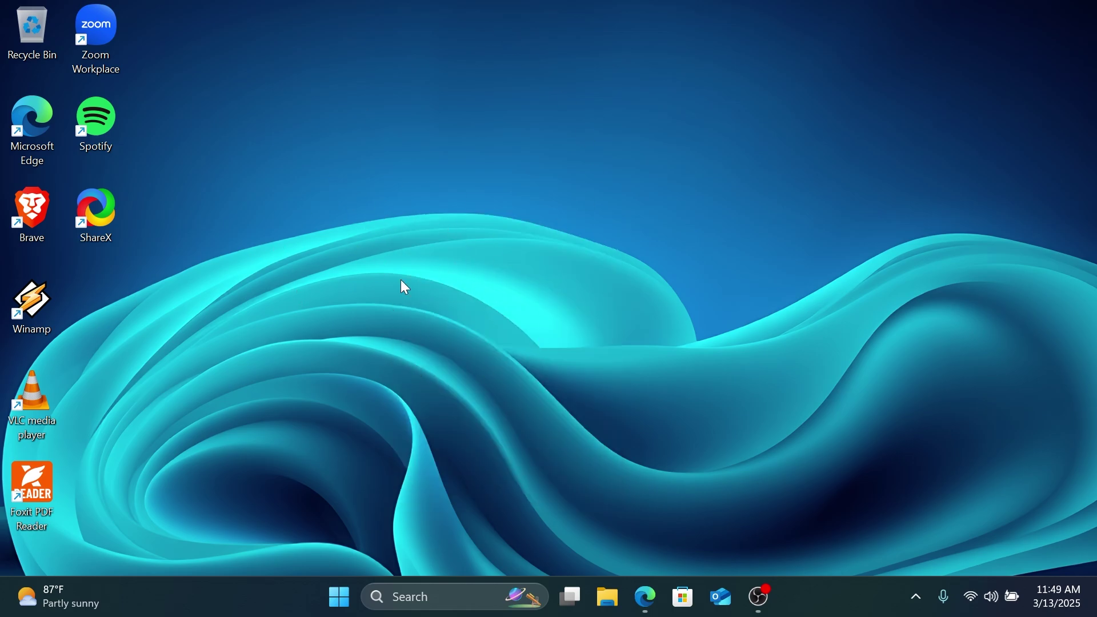
pyautogui.rightClick(393, 230)
pyautogui.click(463, 407)
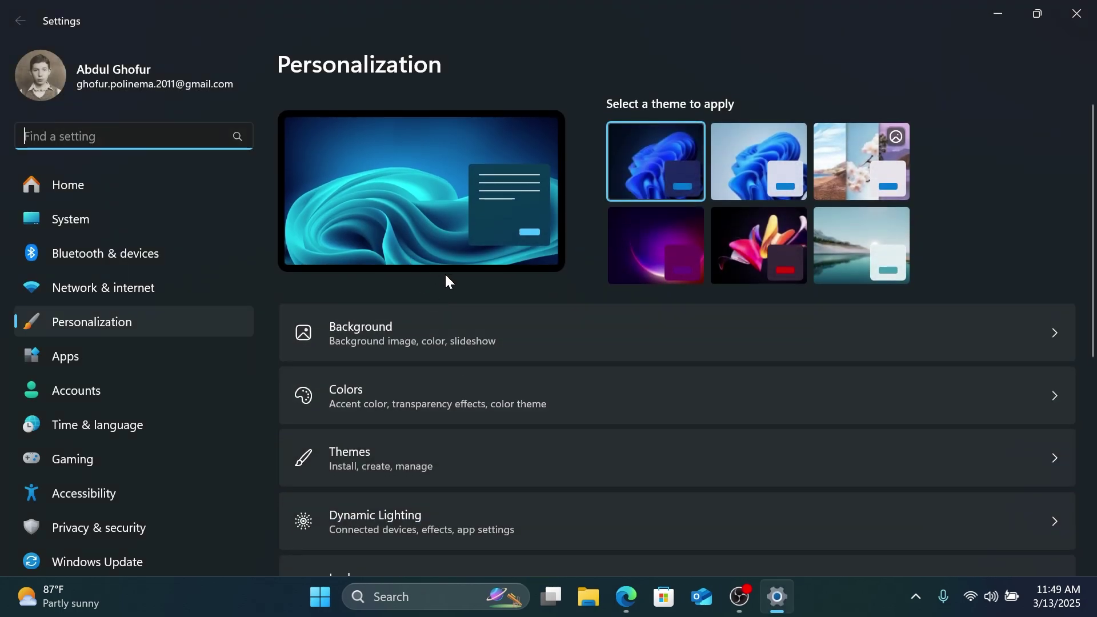
pyautogui.click(758, 143)
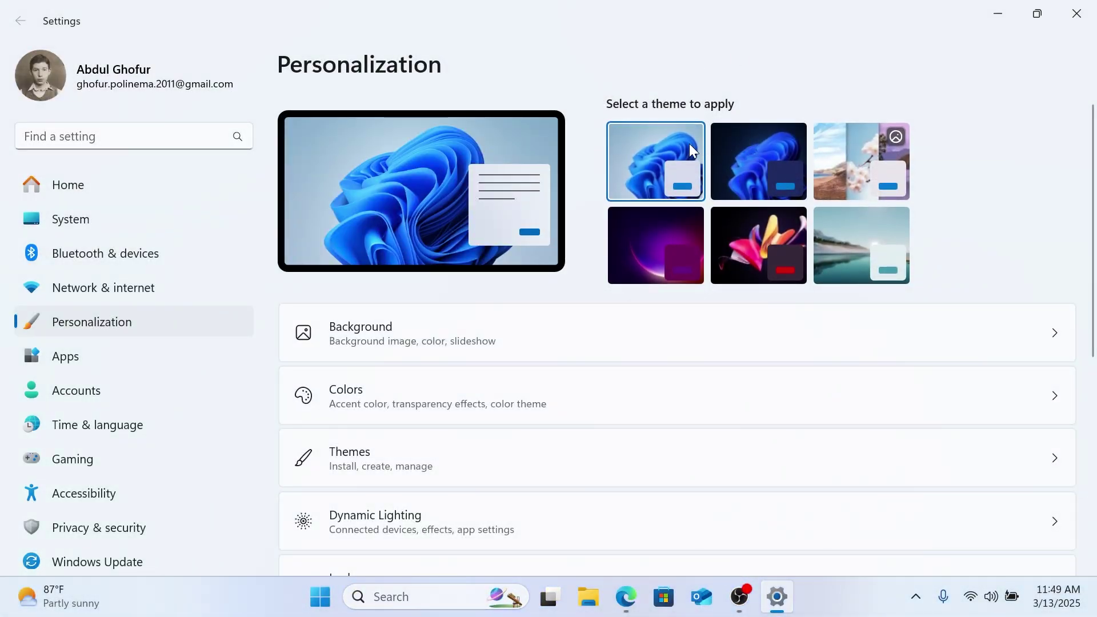
# Step: Apply the dark Windows theme and choose the teal wave picture from the recent images as the desktop background
pyautogui.click(748, 148)
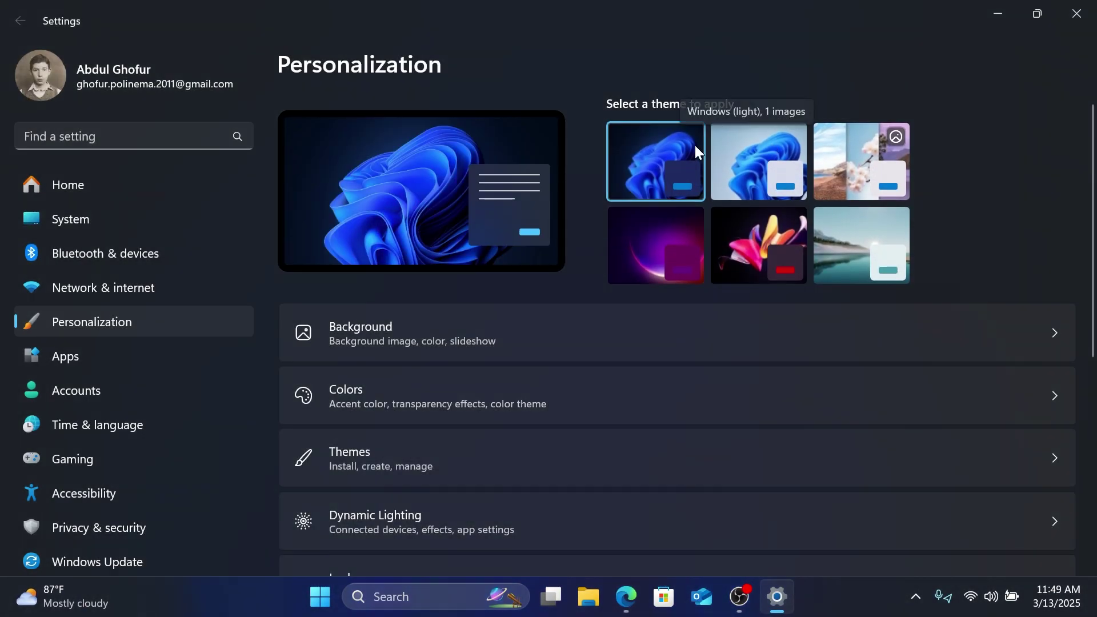
pyautogui.click(471, 338)
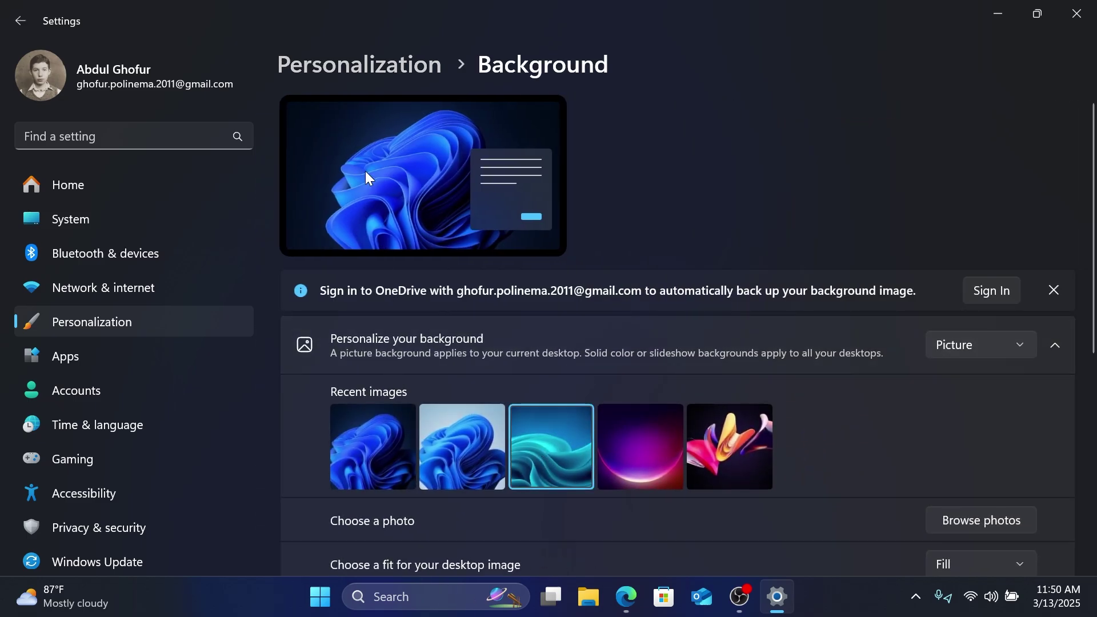
pyautogui.click(20, 20)
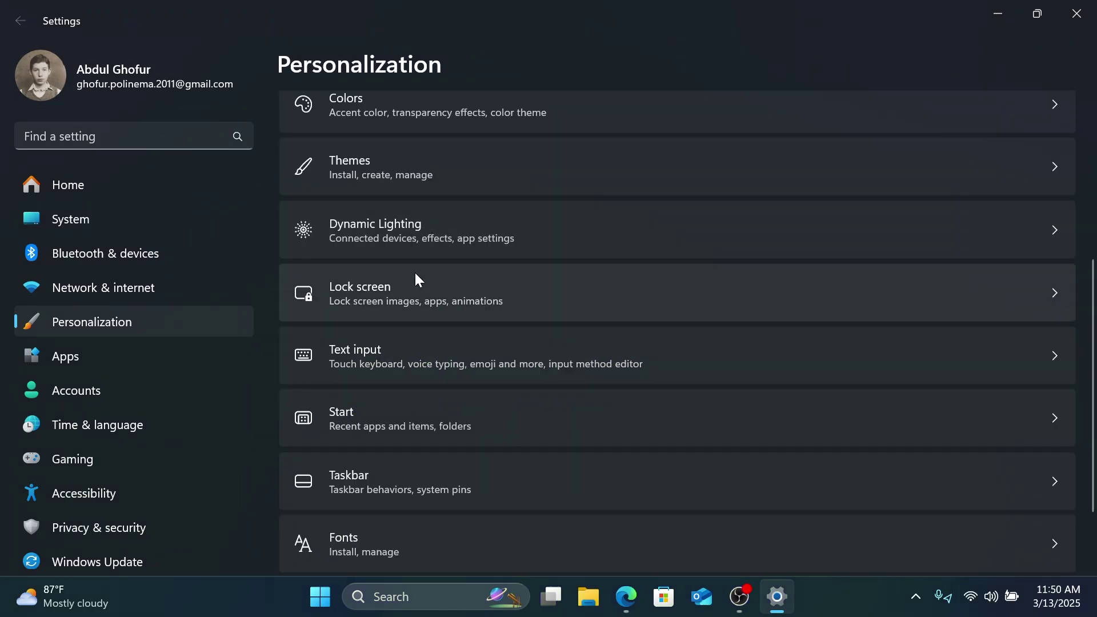
# Step: Set the lock screen to Picture with the Windows 7 (2) image from the Pictures folder, then close Settings
pyautogui.click(395, 291)
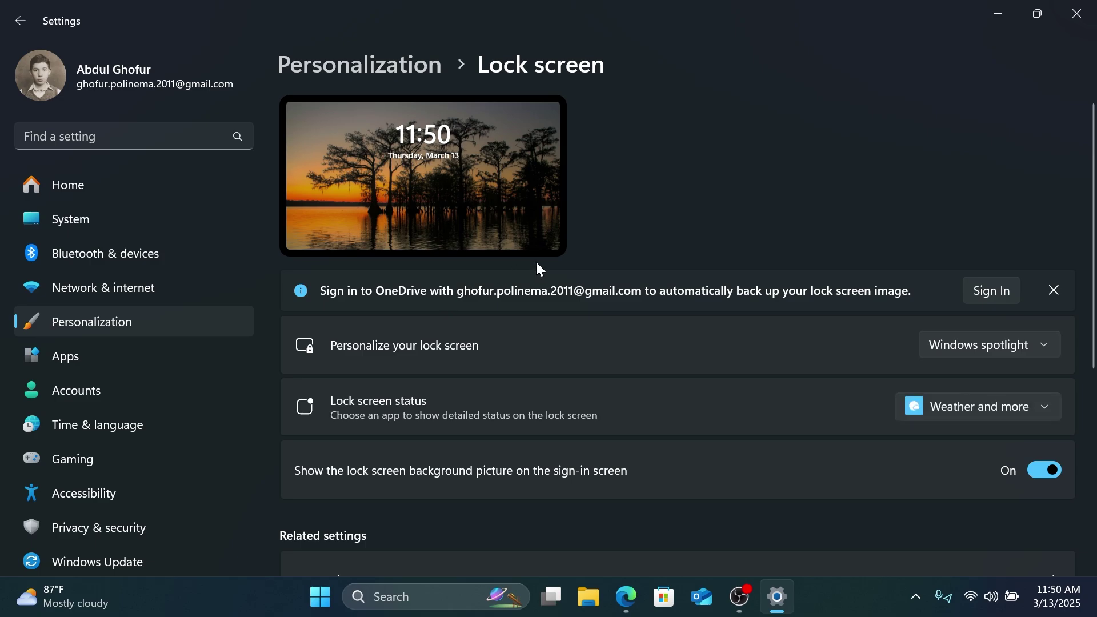
pyautogui.click(962, 343)
pyautogui.click(954, 378)
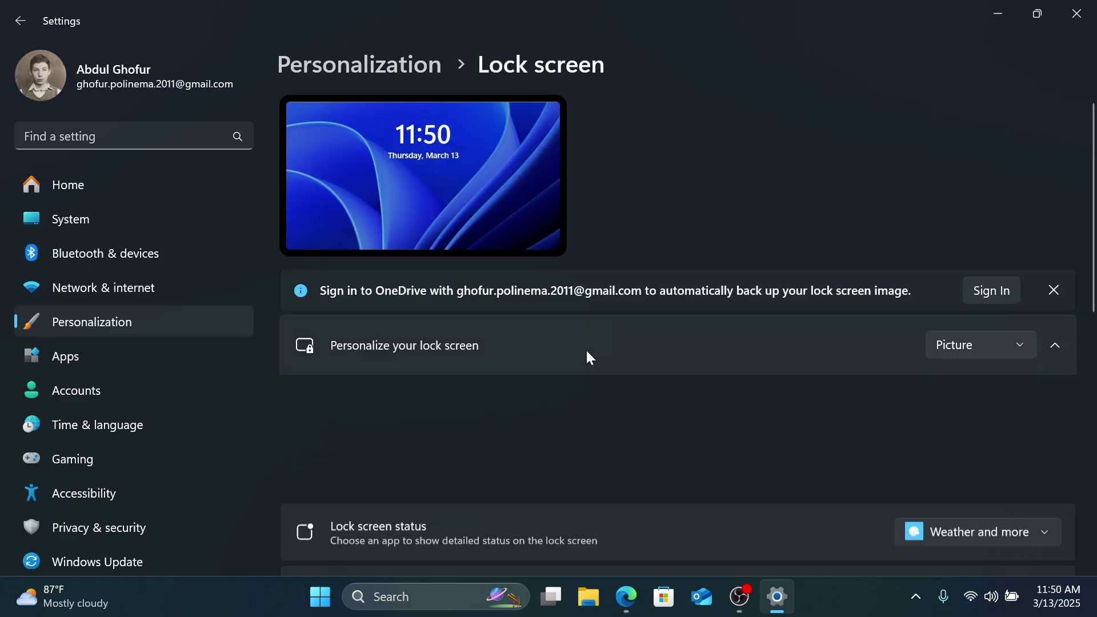
pyautogui.scroll(-3, 449, 456)
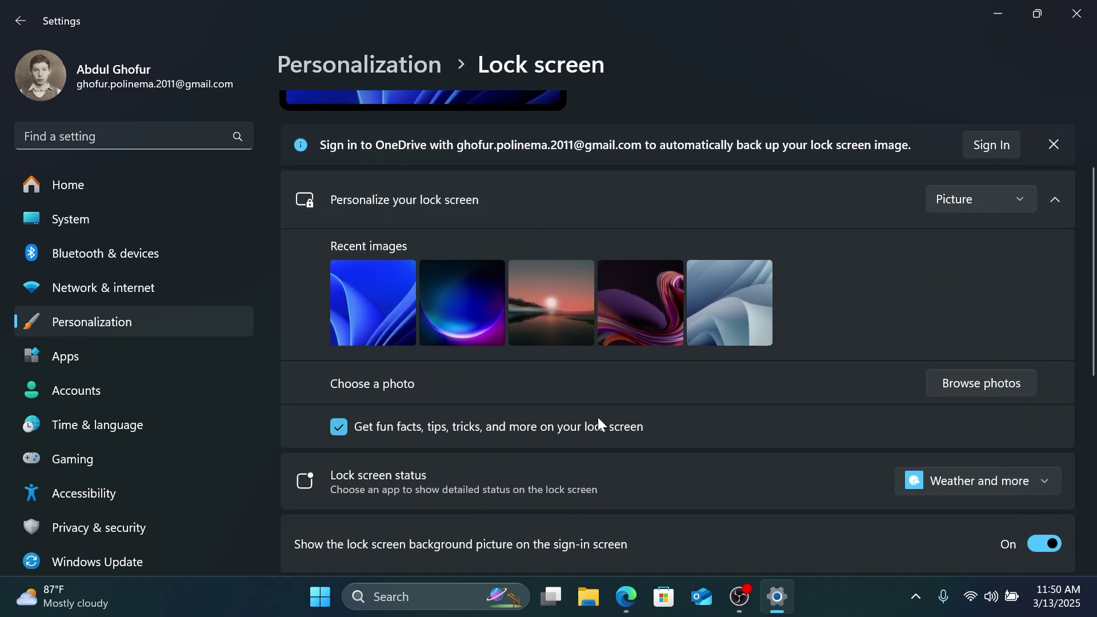
pyautogui.click(1017, 382)
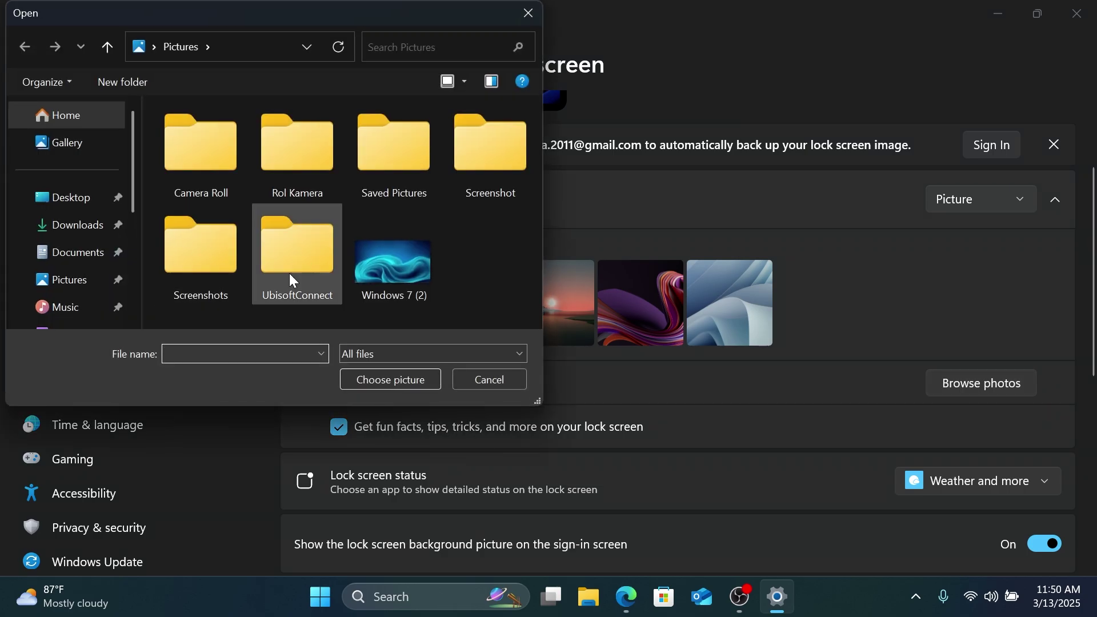
pyautogui.click(395, 268)
pyautogui.click(410, 380)
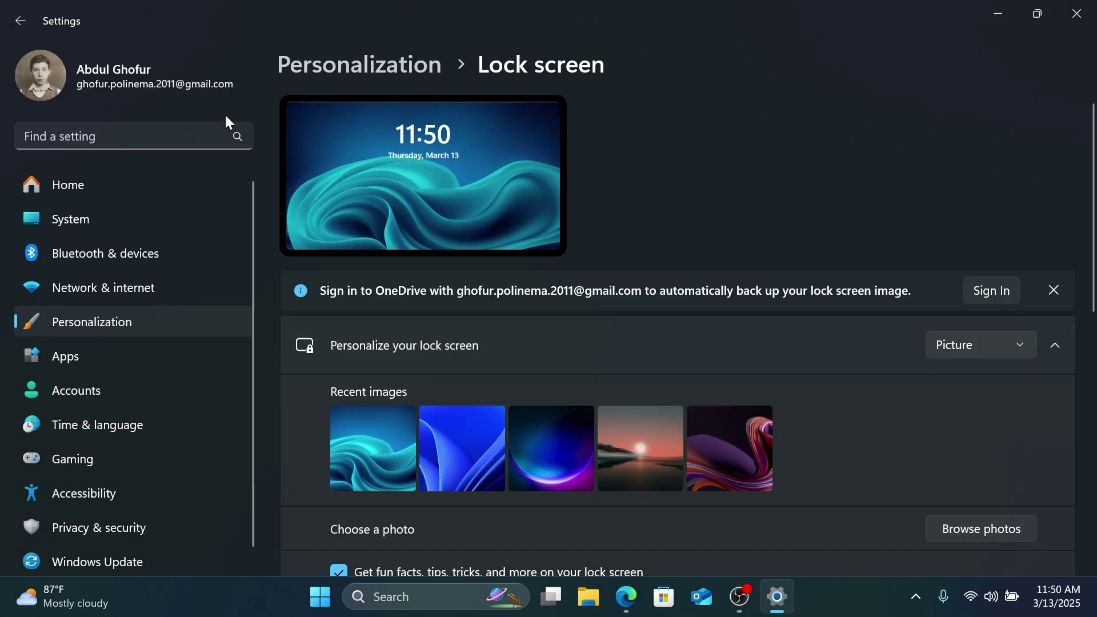
pyautogui.click(21, 20)
pyautogui.scroll(-5, 429, 368)
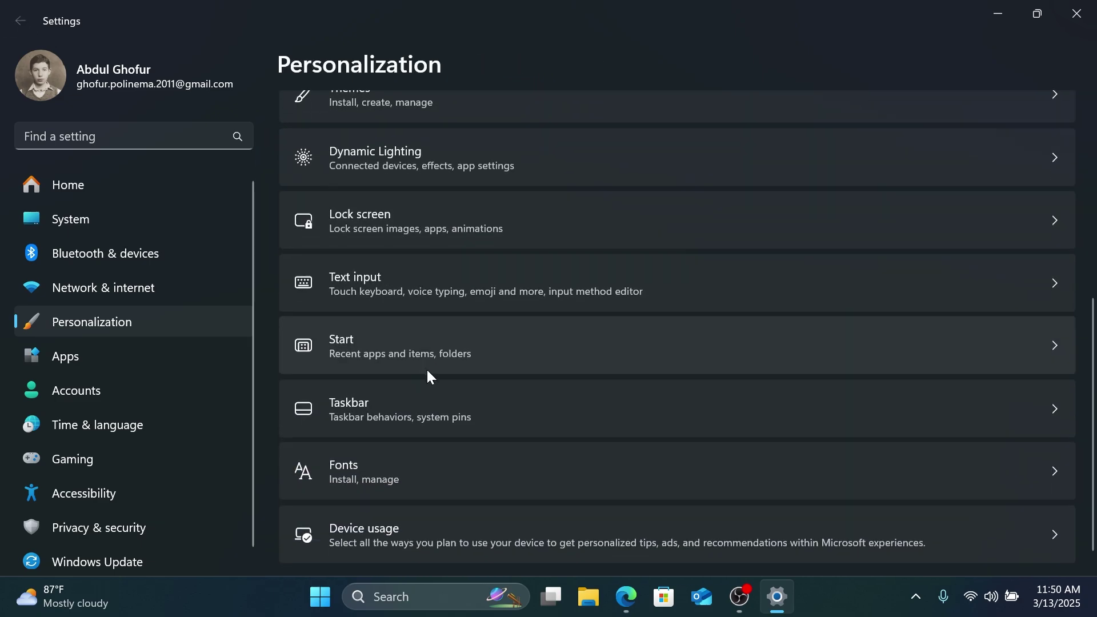
pyautogui.scroll(-1, 427, 372)
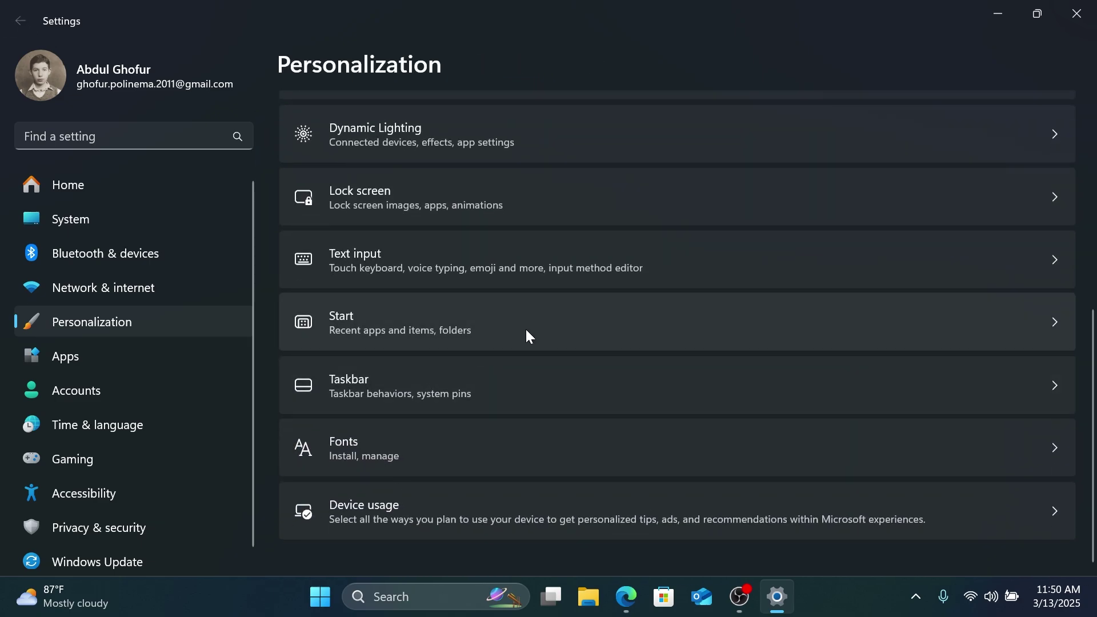
pyautogui.click(1076, 14)
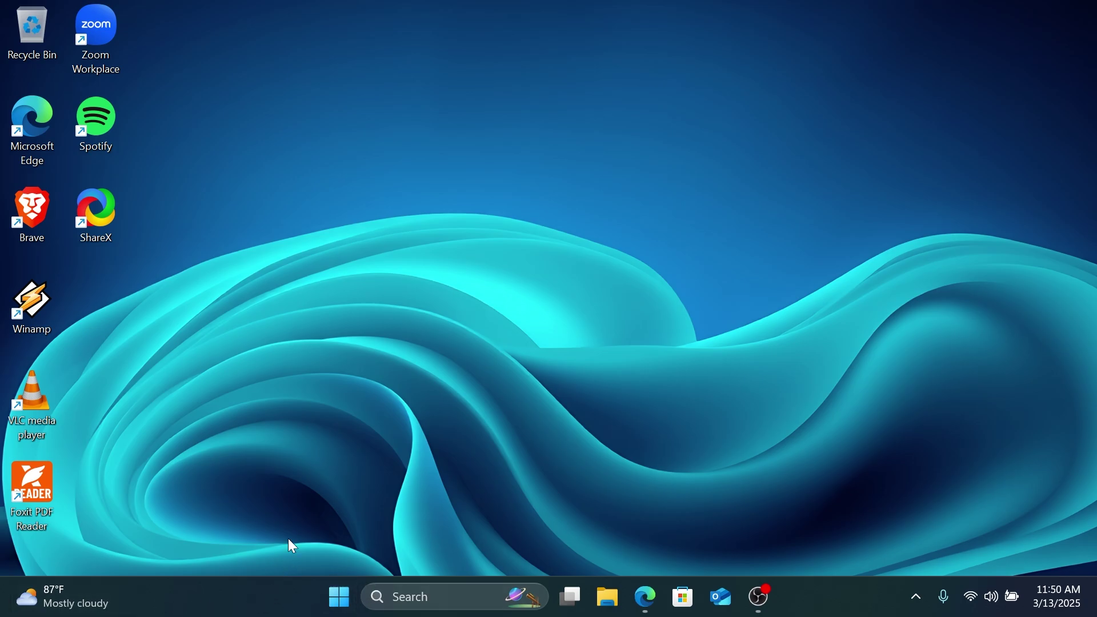
# Step: Open the taskbar settings and, under Taskbar behaviors, try the Left taskbar alignment before setting it back to Center
pyautogui.rightClick(246, 588)
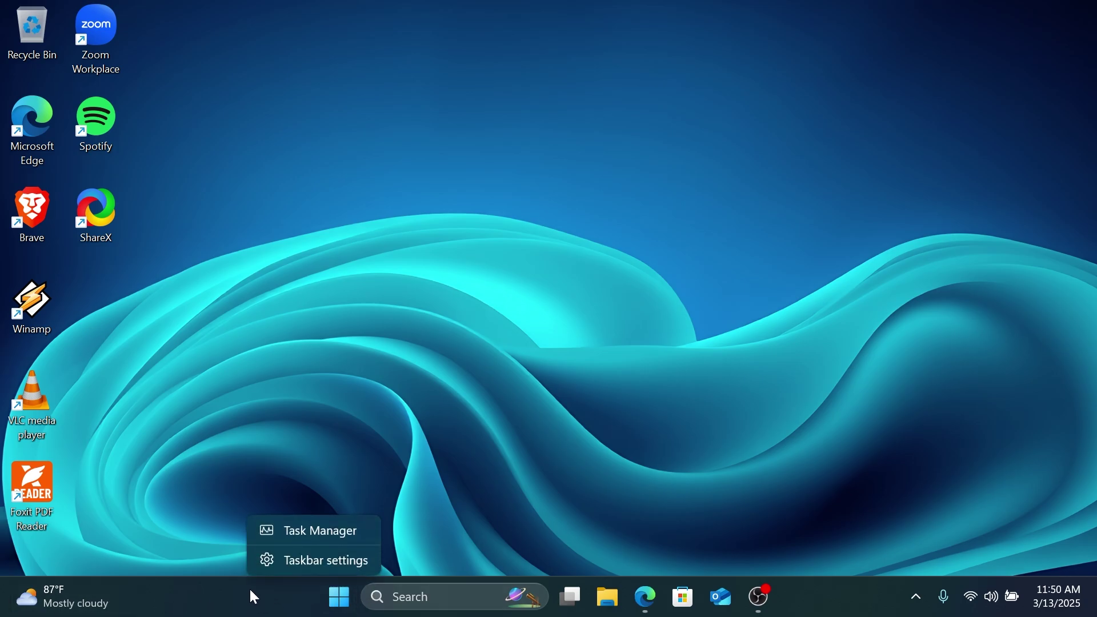
pyautogui.click(297, 560)
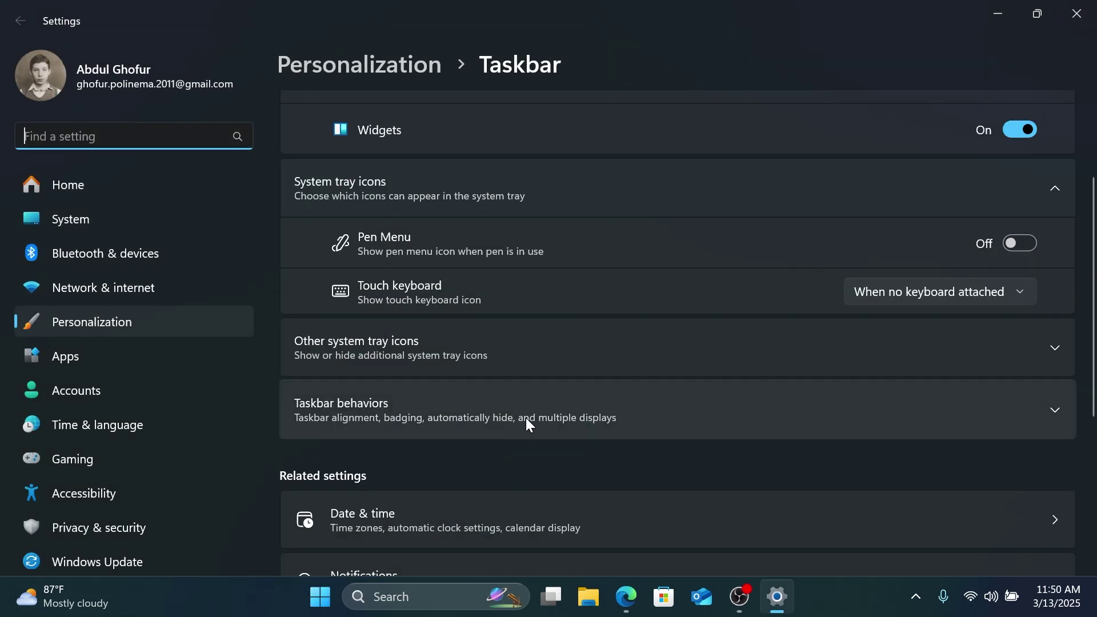
pyautogui.click(529, 423)
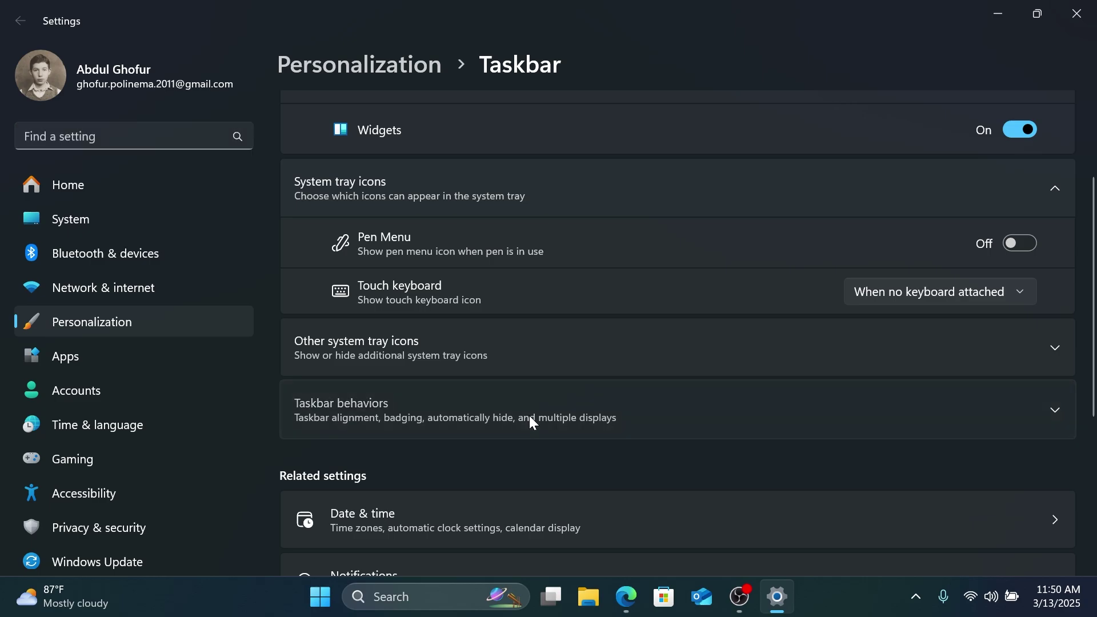
pyautogui.scroll(-1, 543, 446)
pyautogui.click(966, 389)
pyautogui.click(954, 361)
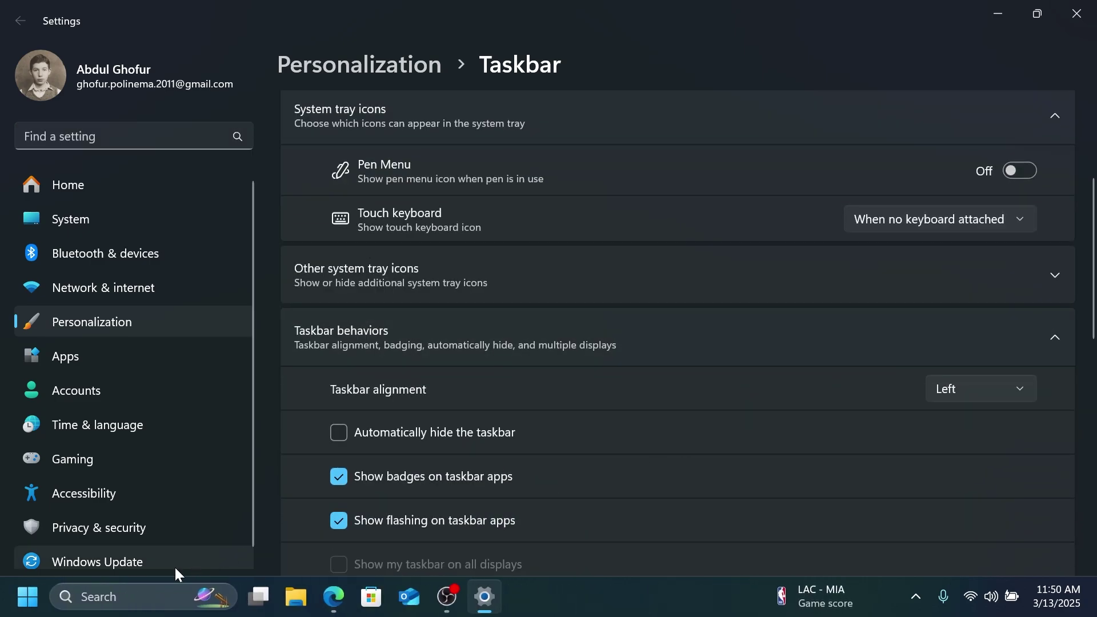
pyautogui.click(946, 393)
pyautogui.click(944, 417)
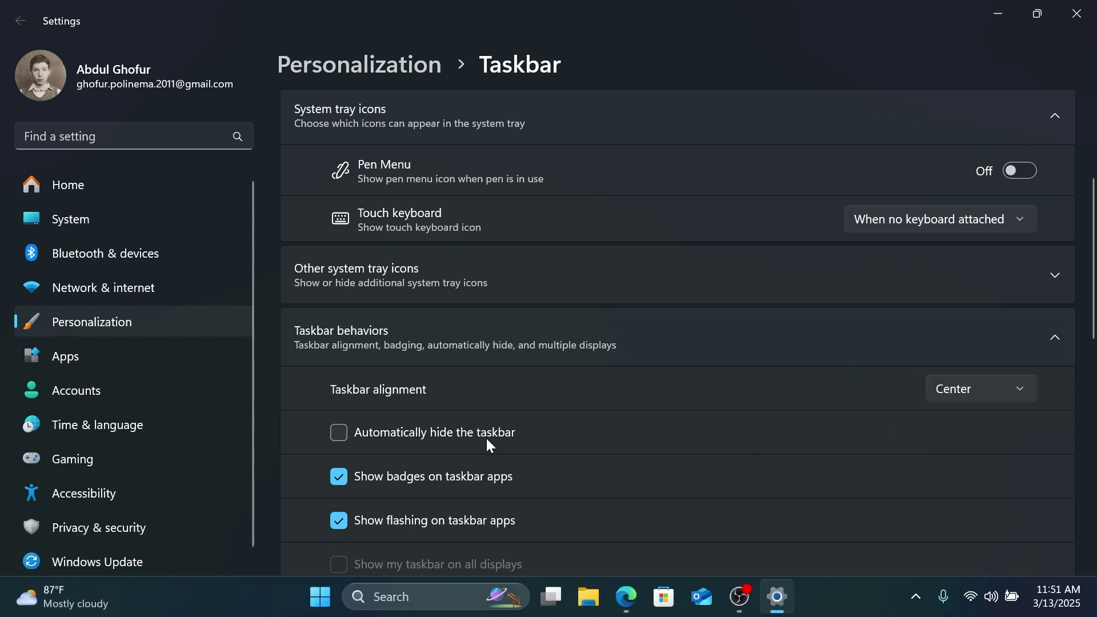
# Step: Look at the widgets board and turn off Widgets in the taskbar items
pyautogui.scroll(4, 615, 491)
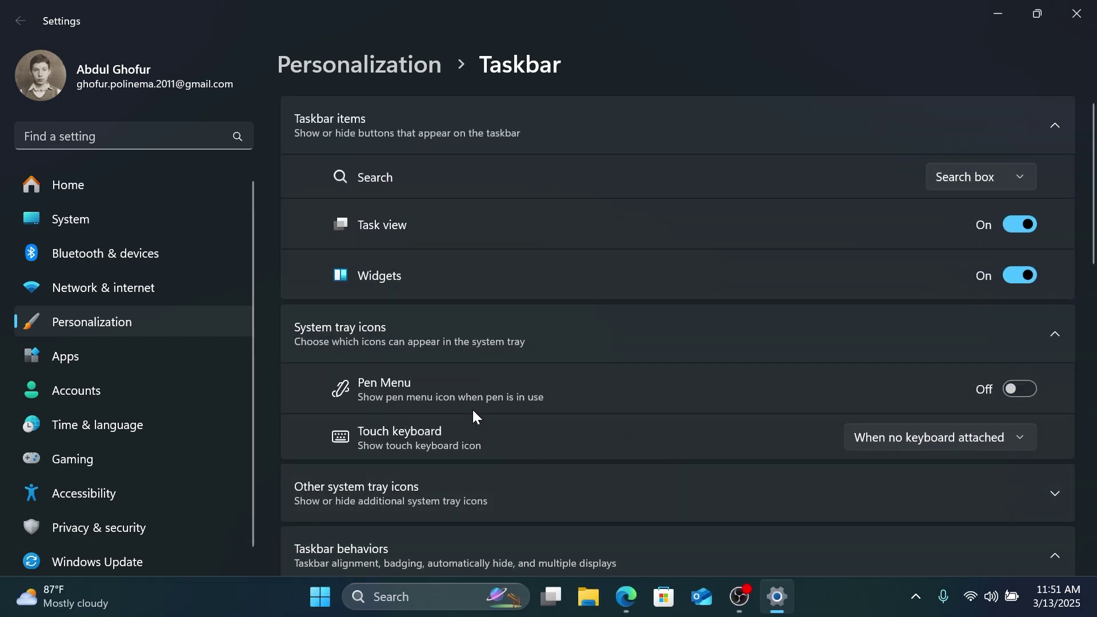
pyautogui.click(64, 594)
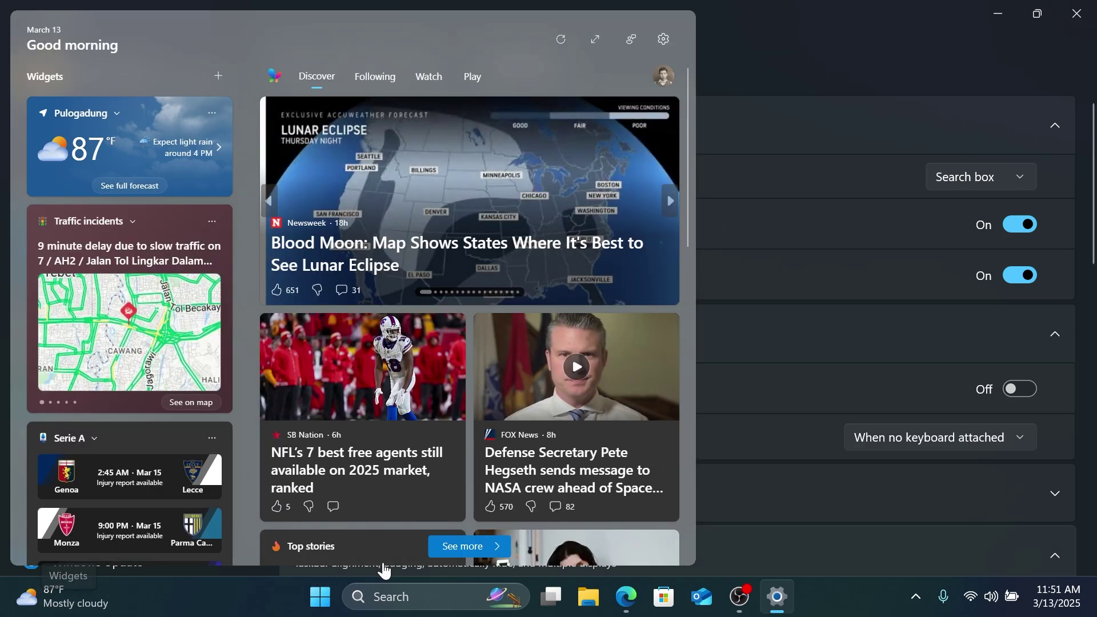
pyautogui.click(1022, 277)
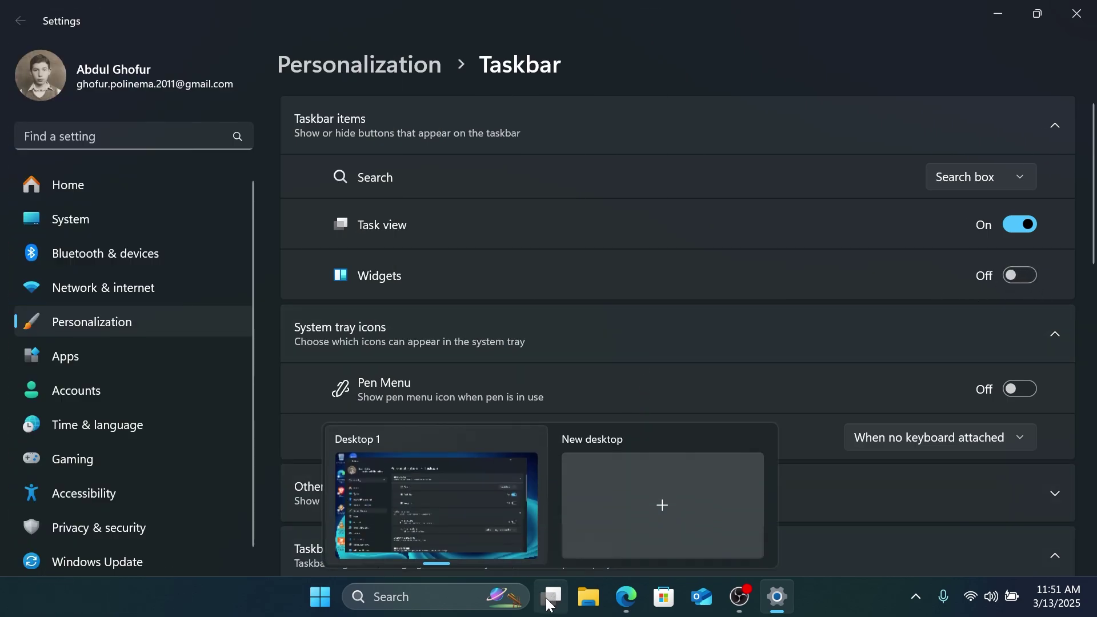
# Step: Turn off Task view in the taskbar items and set Search to Search icon only
pyautogui.click(1026, 227)
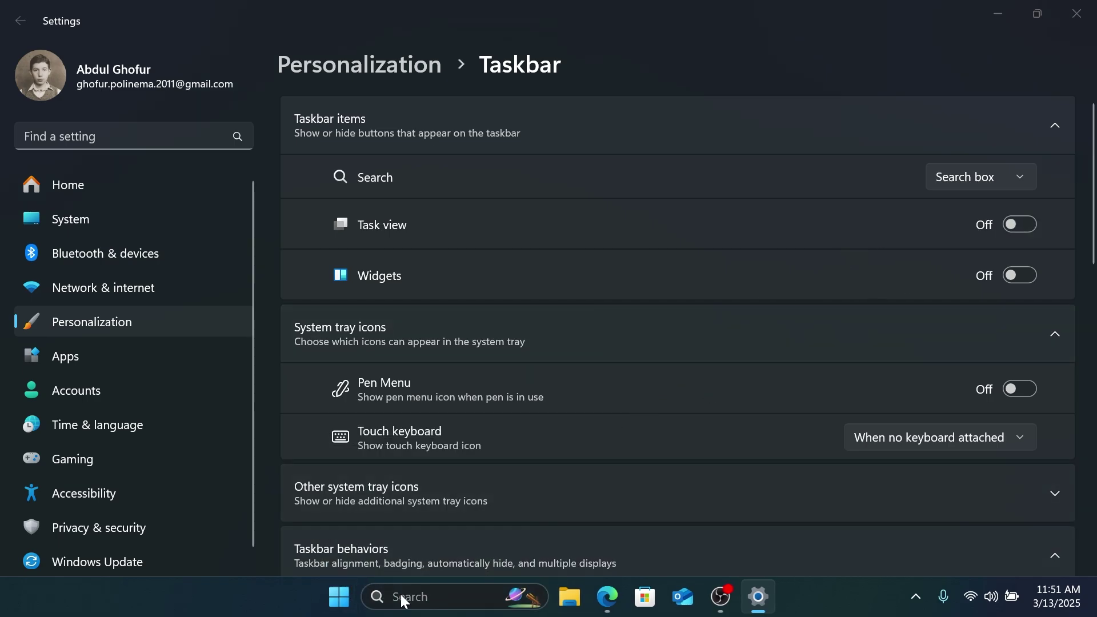
pyautogui.click(378, 594)
pyautogui.press('Escape')
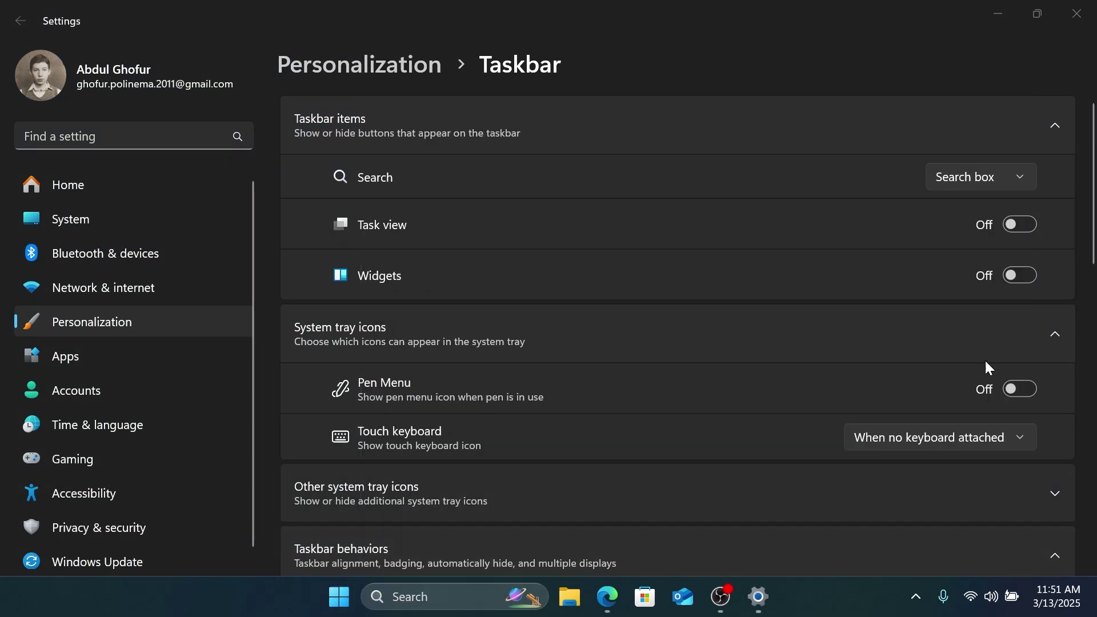
pyautogui.click(998, 177)
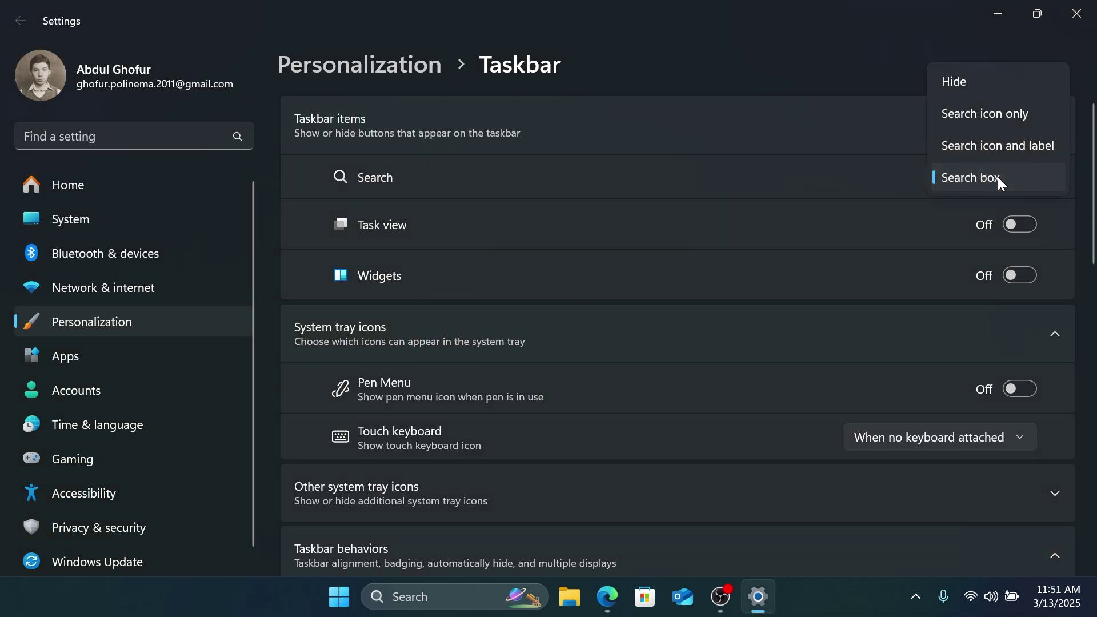
pyautogui.click(973, 117)
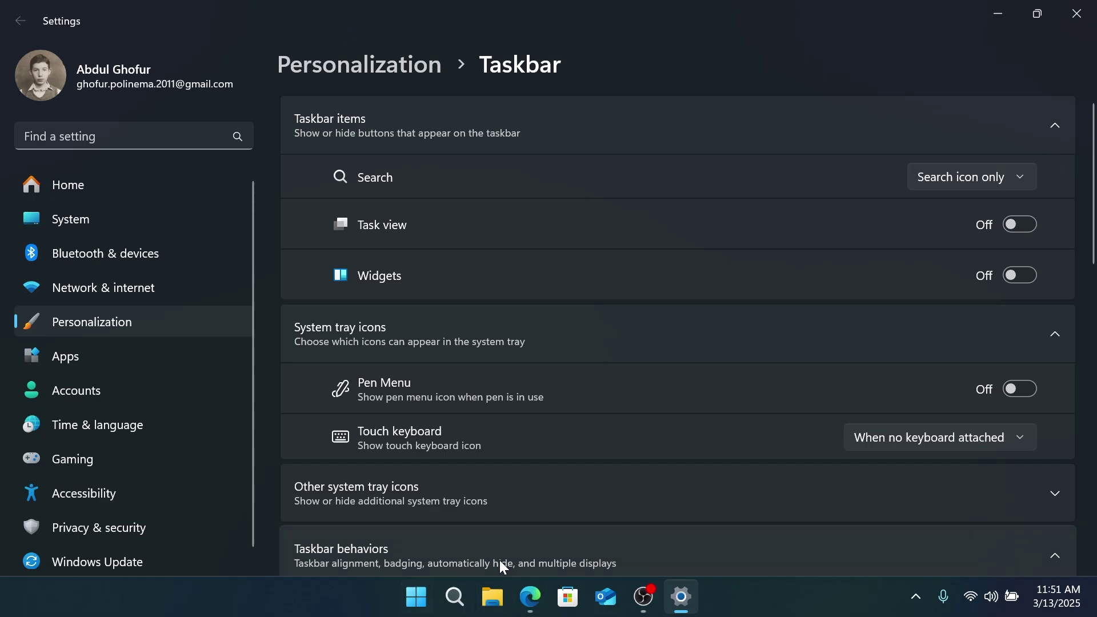
# Step: In the Gaming settings, turn off opening Game Bar with the controller and turn off Game Mode
pyautogui.click(359, 64)
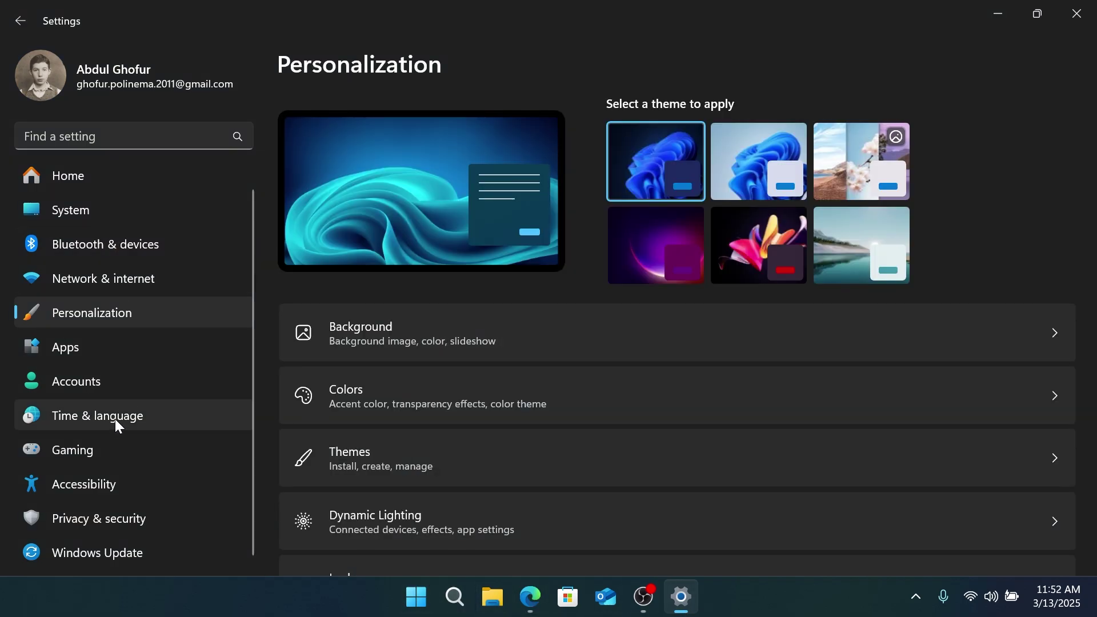
pyautogui.click(98, 454)
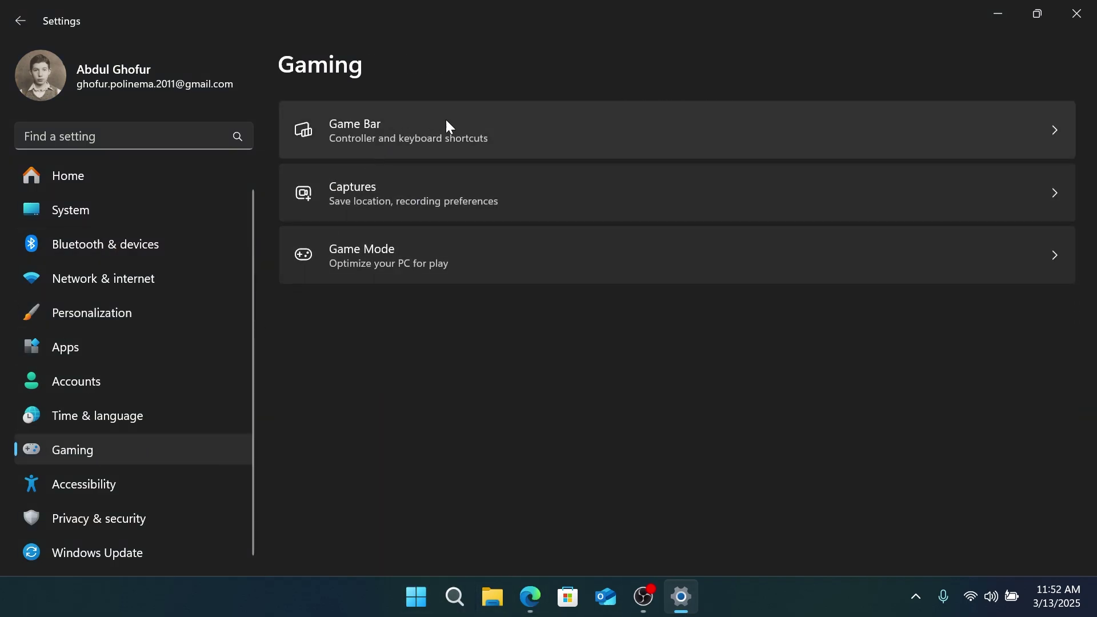
pyautogui.click(440, 124)
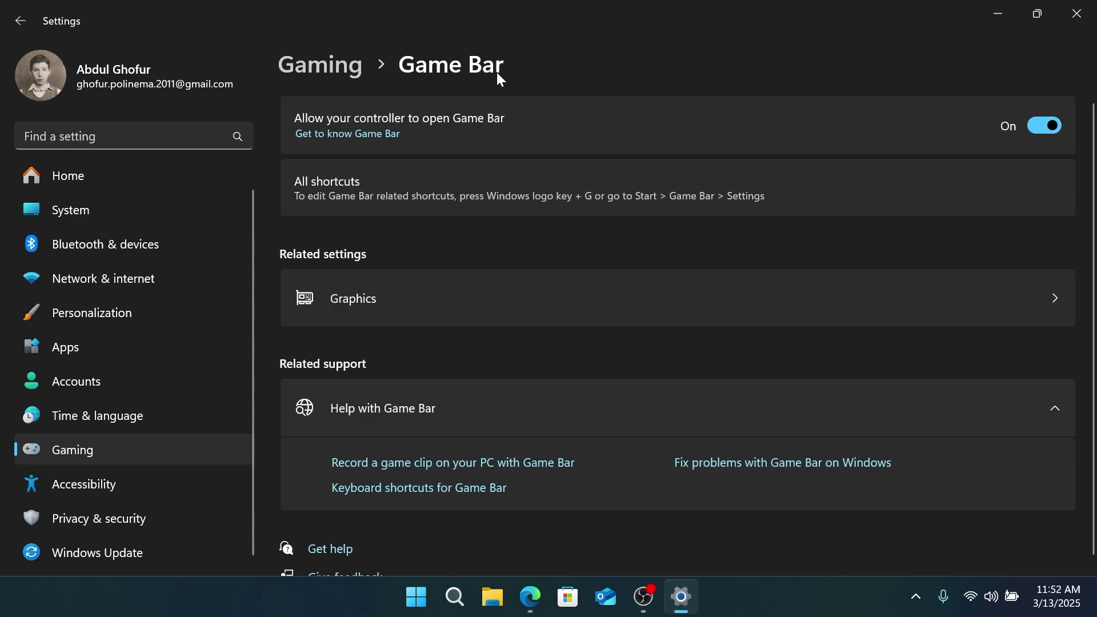
pyautogui.click(1044, 126)
pyautogui.hotkey('alt', 'Left')
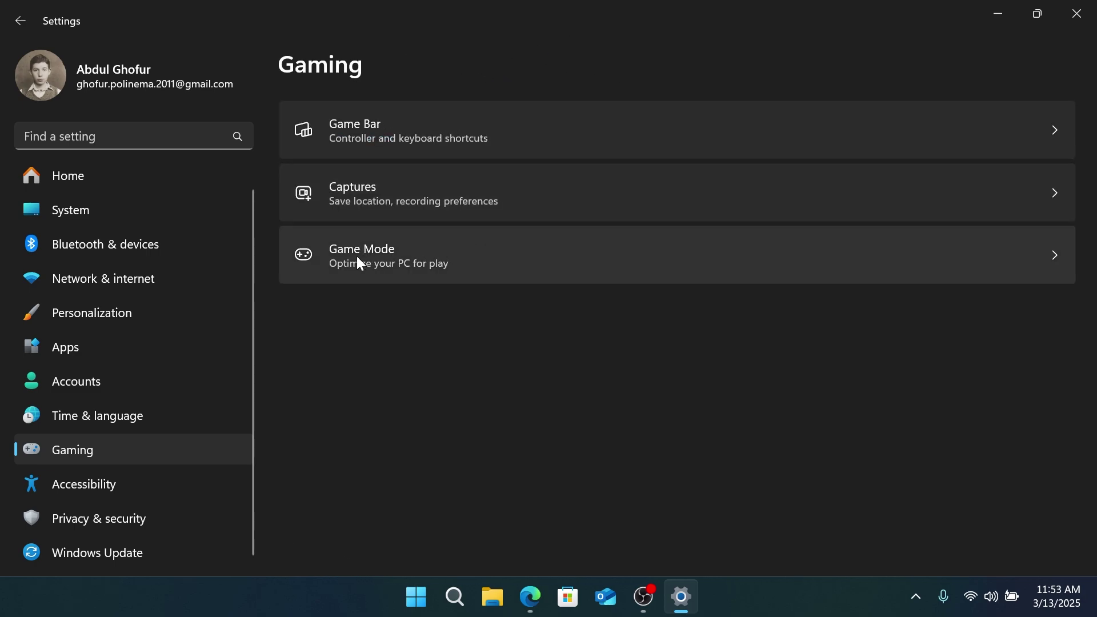
pyautogui.click(376, 262)
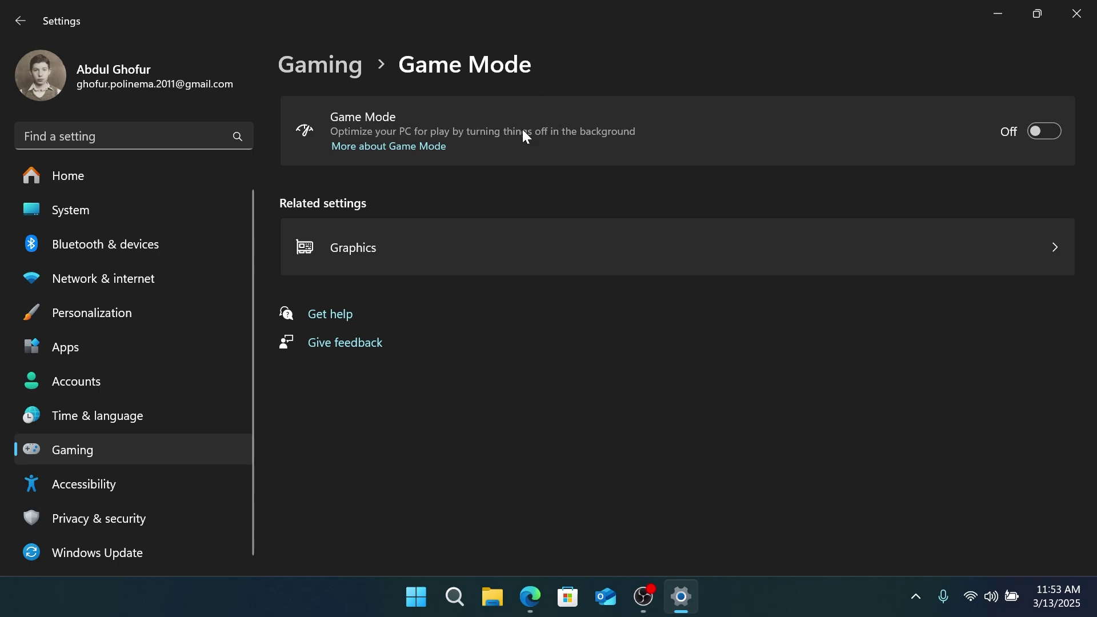
# Step: In the Privacy & security settings, turn off storing the activity history on this device
pyautogui.click(135, 519)
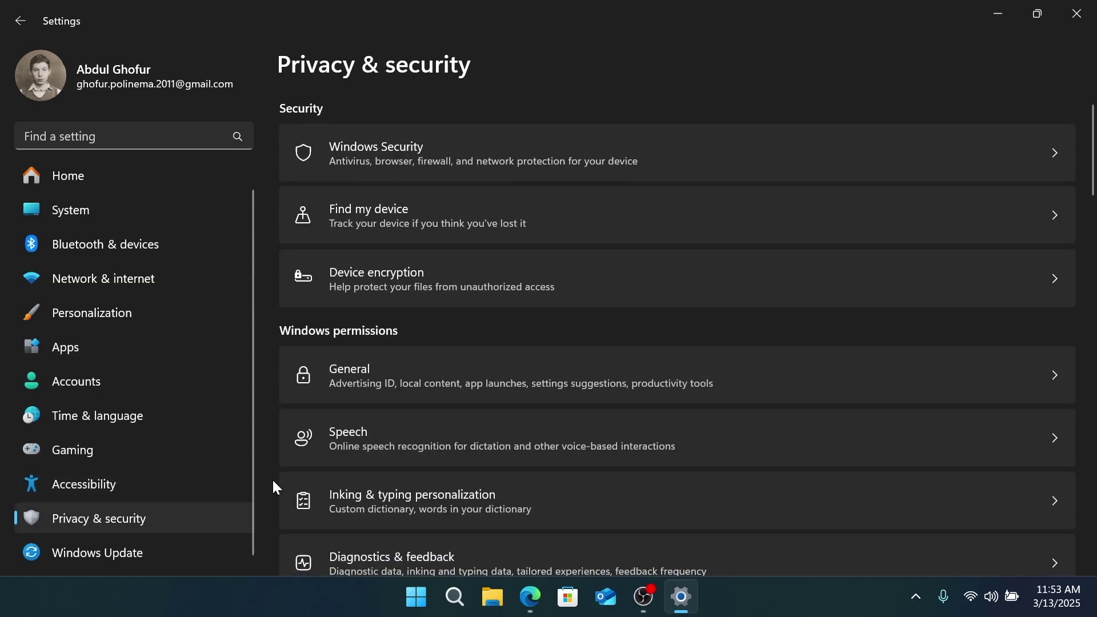
pyautogui.scroll(-8, 434, 416)
pyautogui.scroll(4, 435, 423)
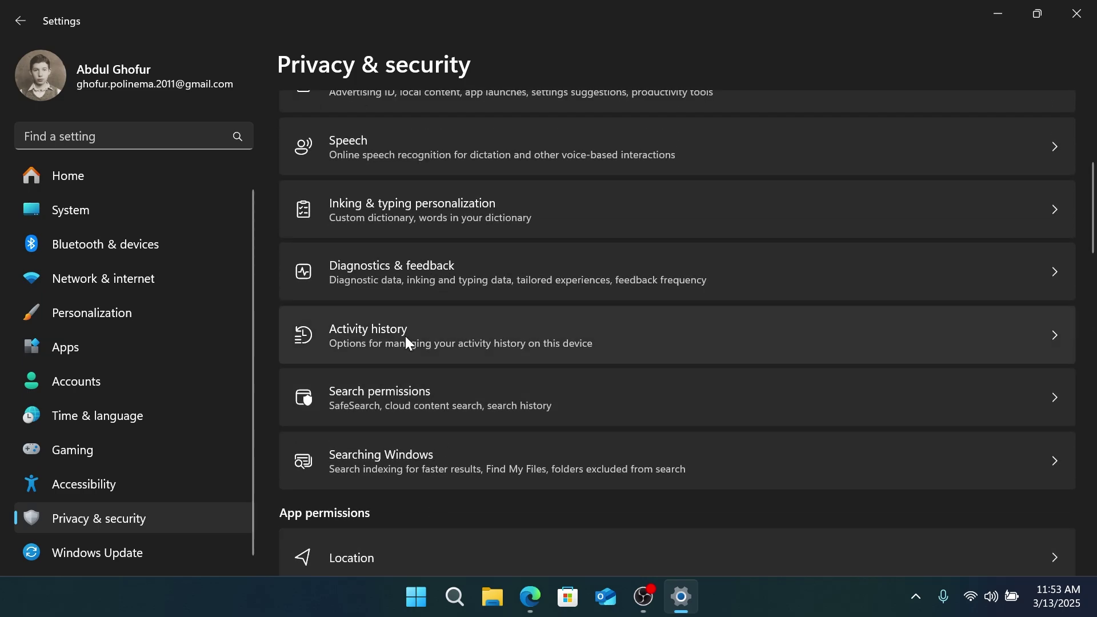
pyautogui.click(406, 337)
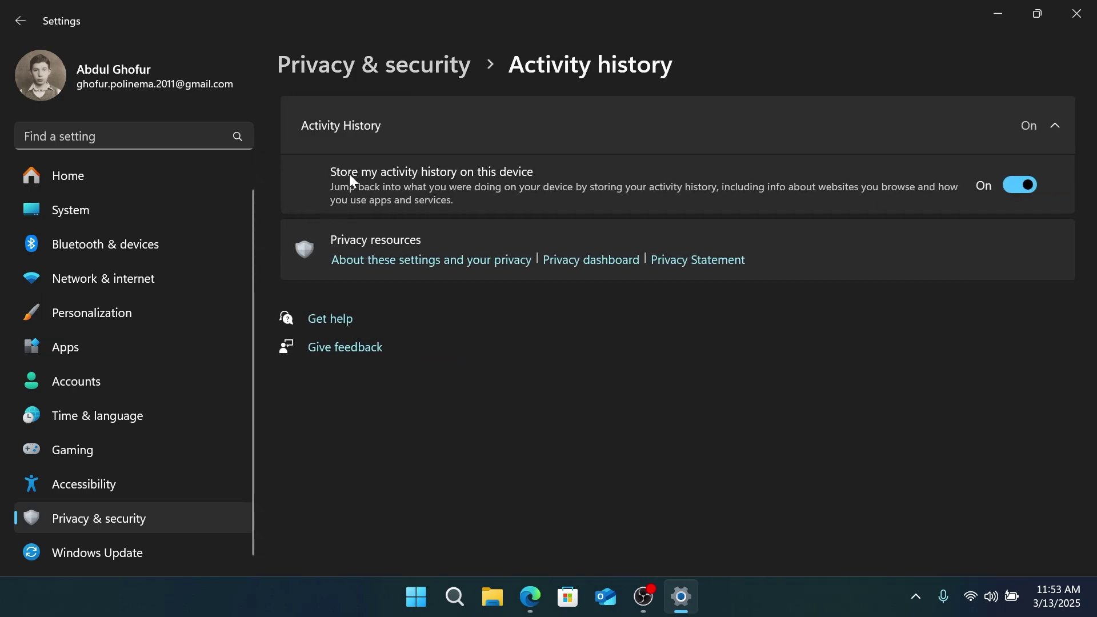
pyautogui.click(1021, 183)
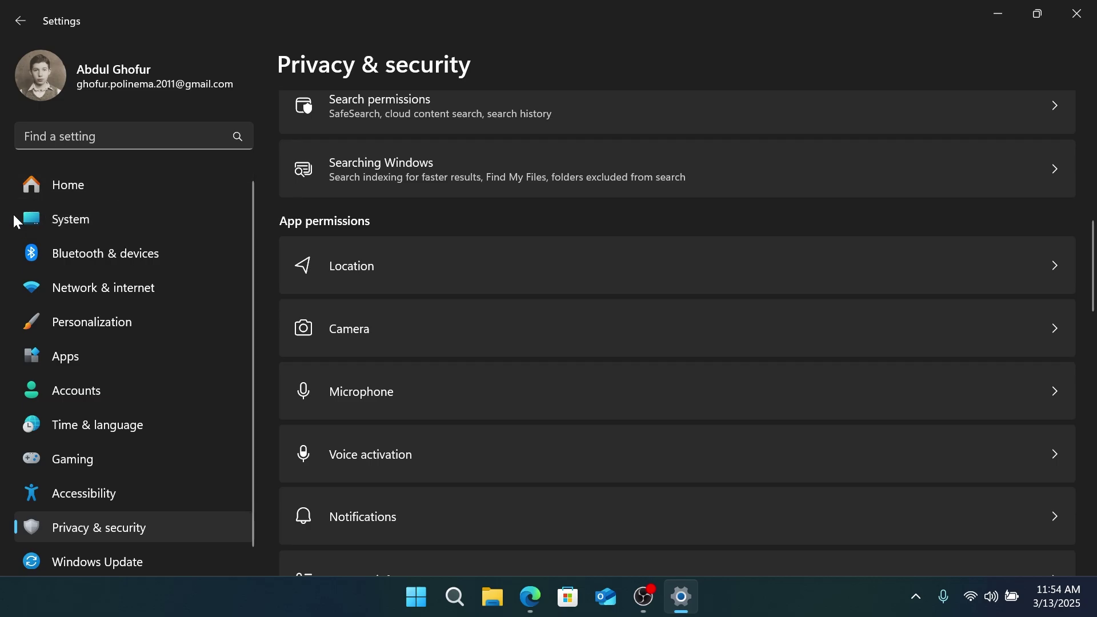
# Step: In the Power & battery settings, set the Power Mode to Best Performance when plugged in and keep Balanced on battery
pyautogui.click(123, 219)
pyautogui.scroll(-1, 449, 317)
pyautogui.scroll(-3, 449, 311)
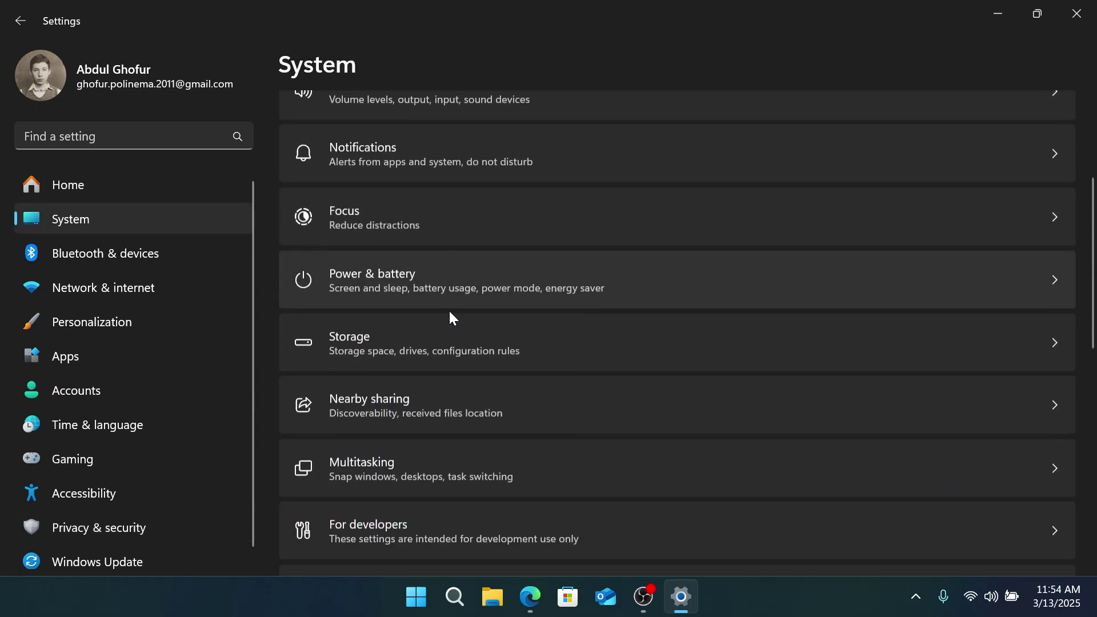
pyautogui.click(372, 266)
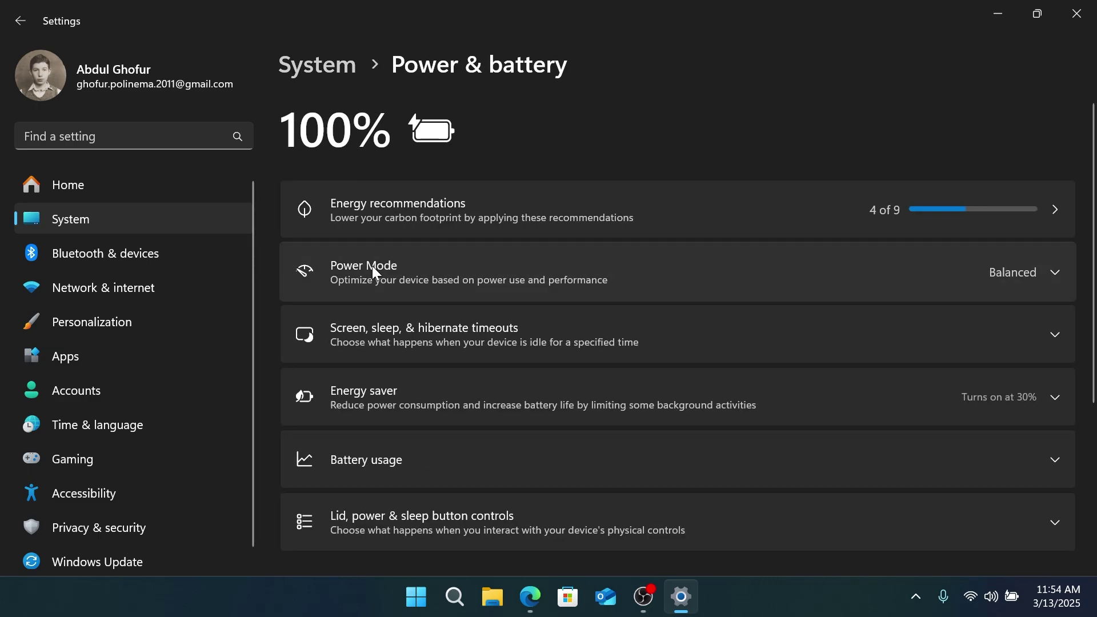
pyautogui.click(1052, 279)
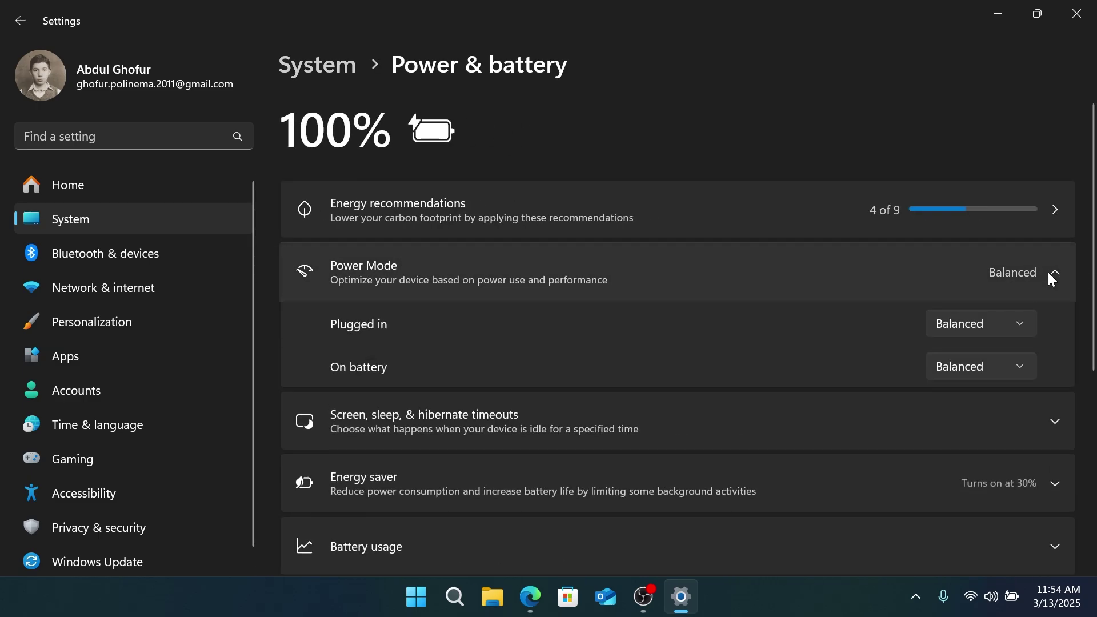
pyautogui.click(993, 324)
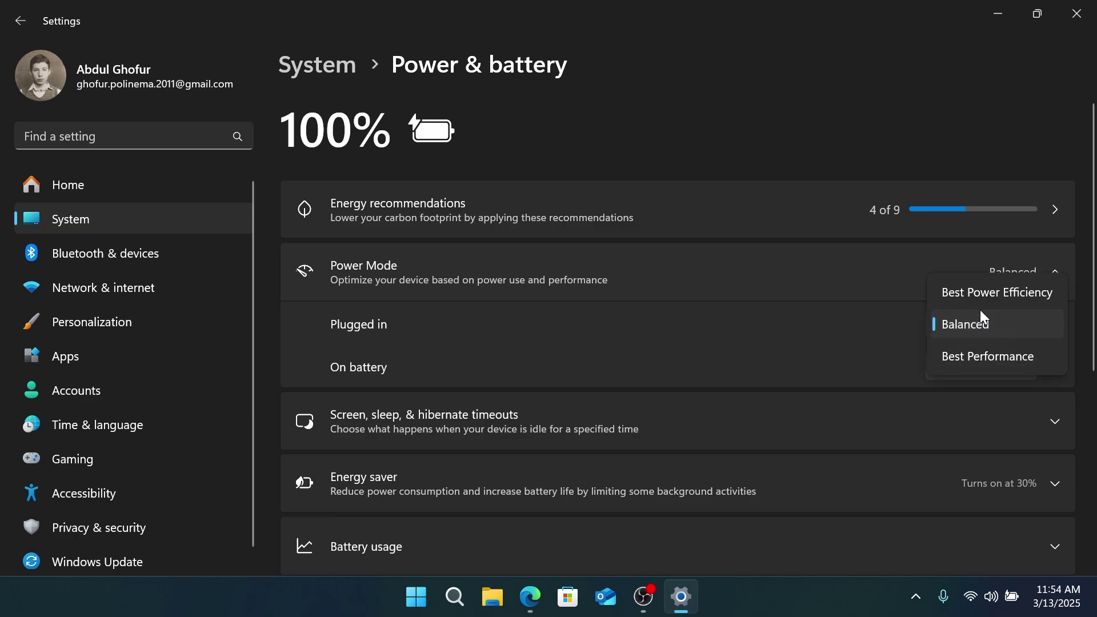
pyautogui.click(987, 358)
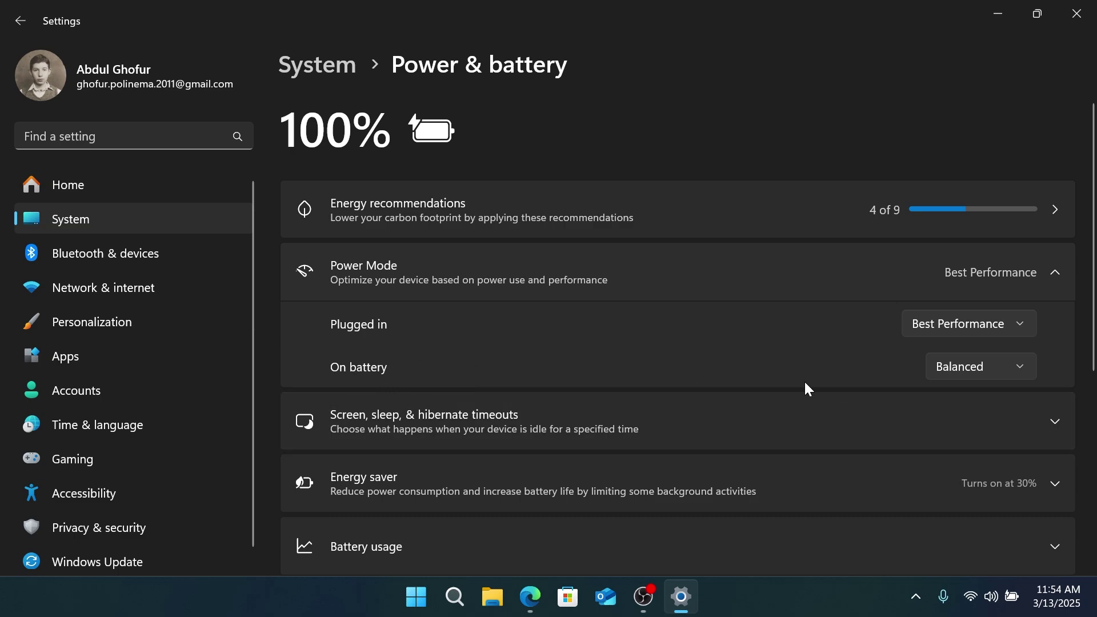
pyautogui.click(1008, 372)
pyautogui.click(965, 369)
# Step: Try the Always use energy saver option, look at its effect on the Start menu, and switch the option back off
pyautogui.scroll(-4, 628, 326)
pyautogui.click(976, 261)
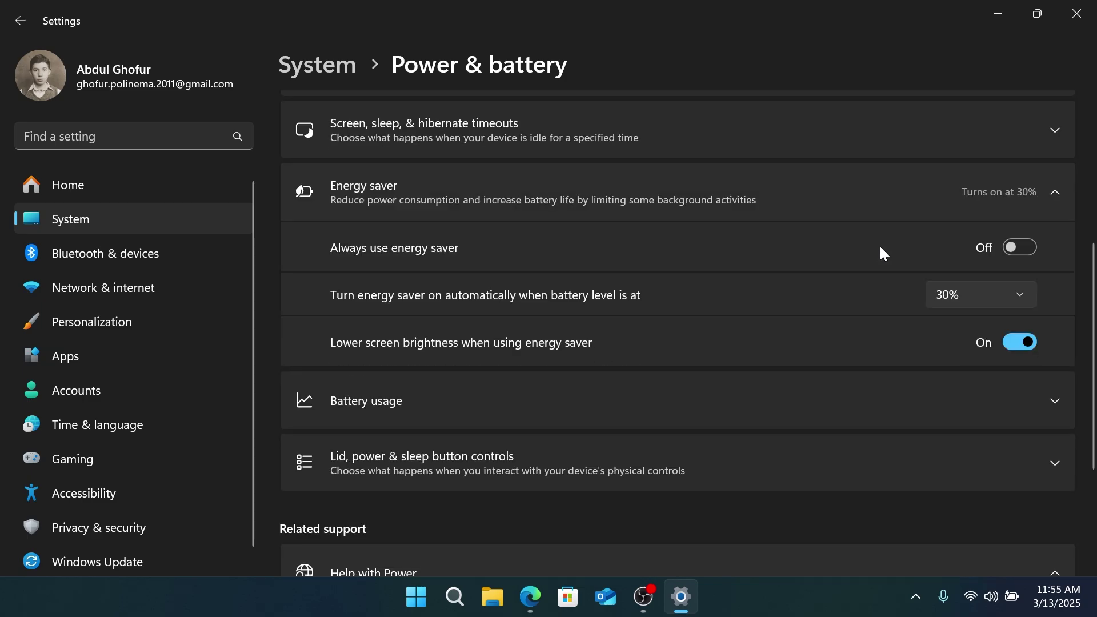
pyautogui.click(1018, 252)
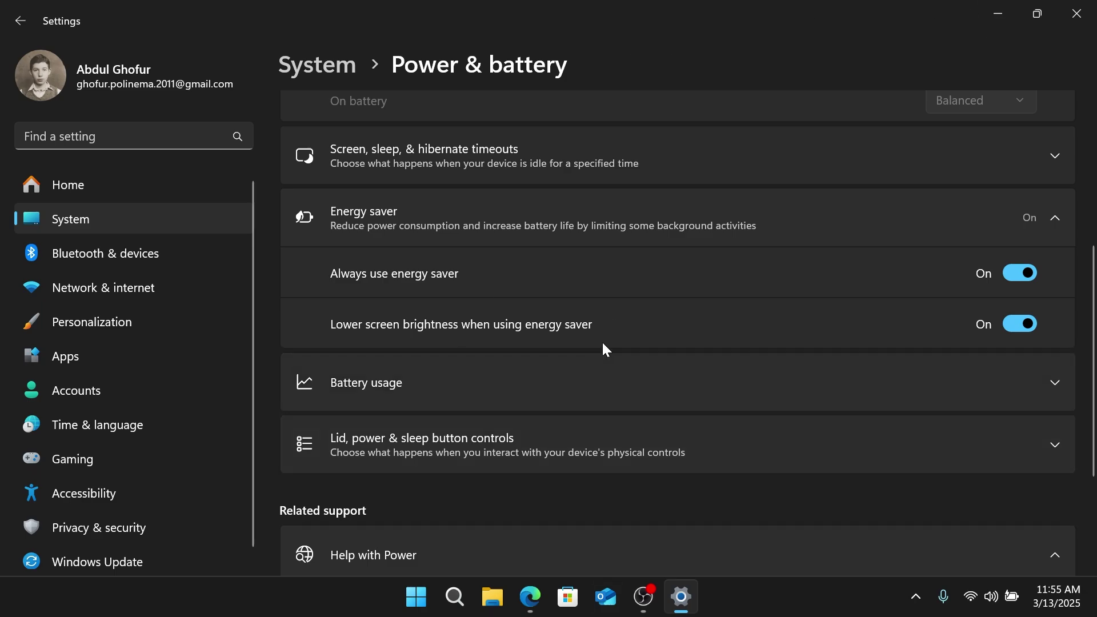
pyautogui.click(414, 596)
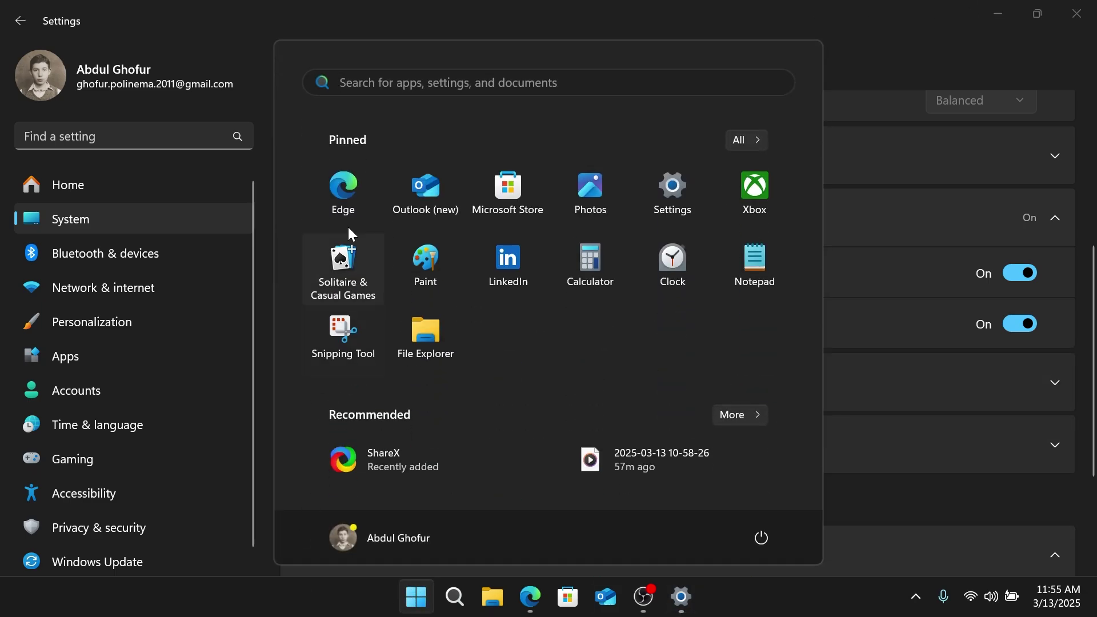
pyautogui.click(986, 10)
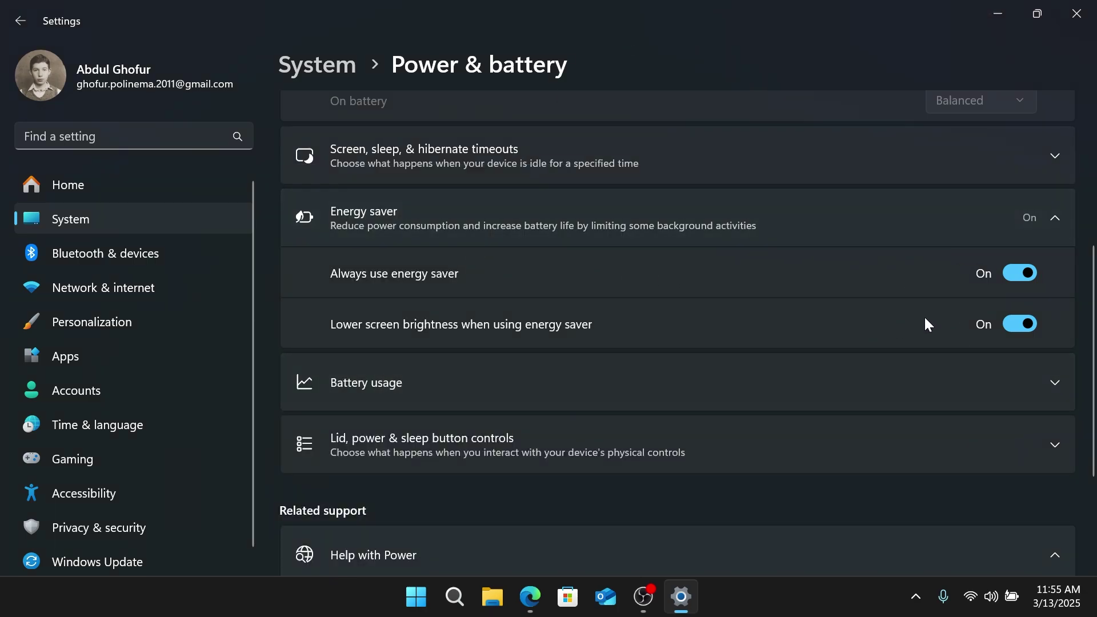
pyautogui.click(1020, 273)
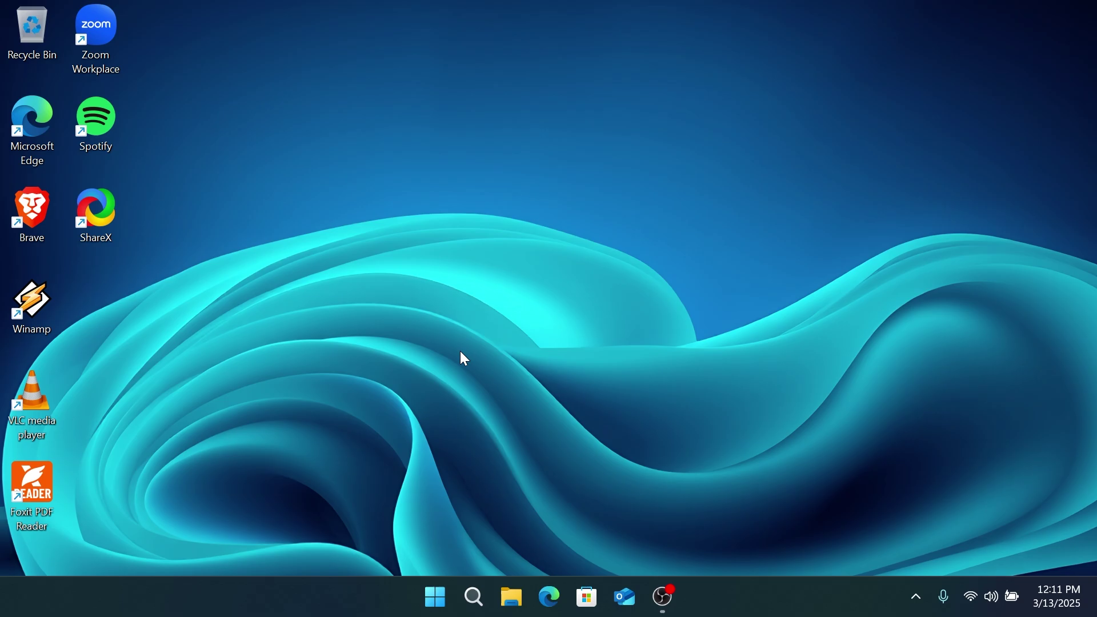
# Step: Inspect the lock icons on the Local Disk (C:) and DATA (D:) drives under This PC, then minimize File Explorer
pyautogui.click(512, 597)
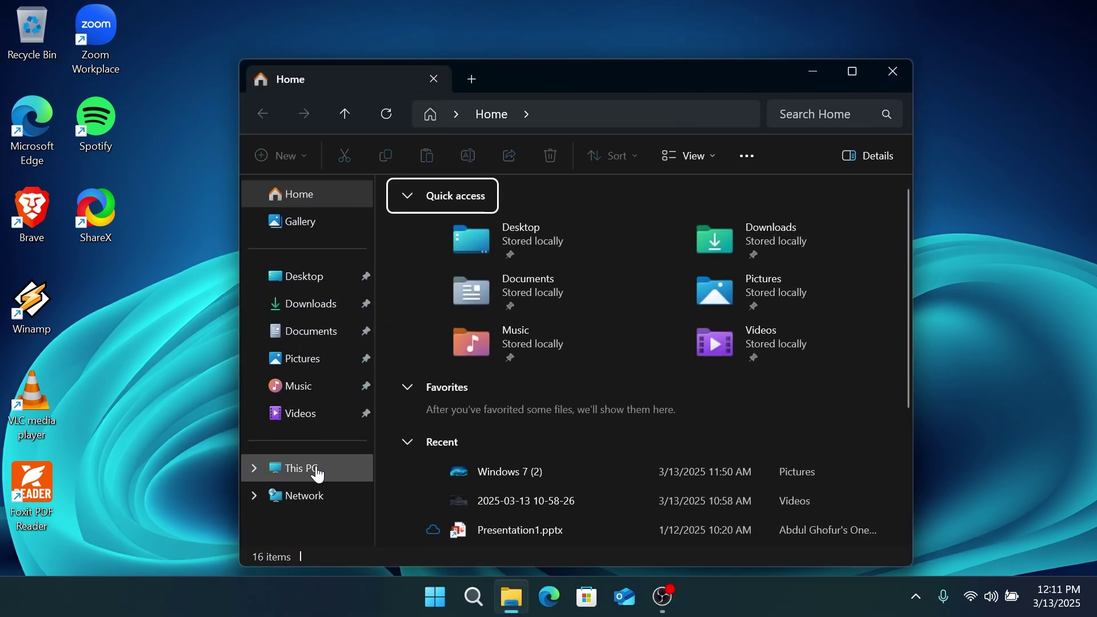
pyautogui.click(334, 465)
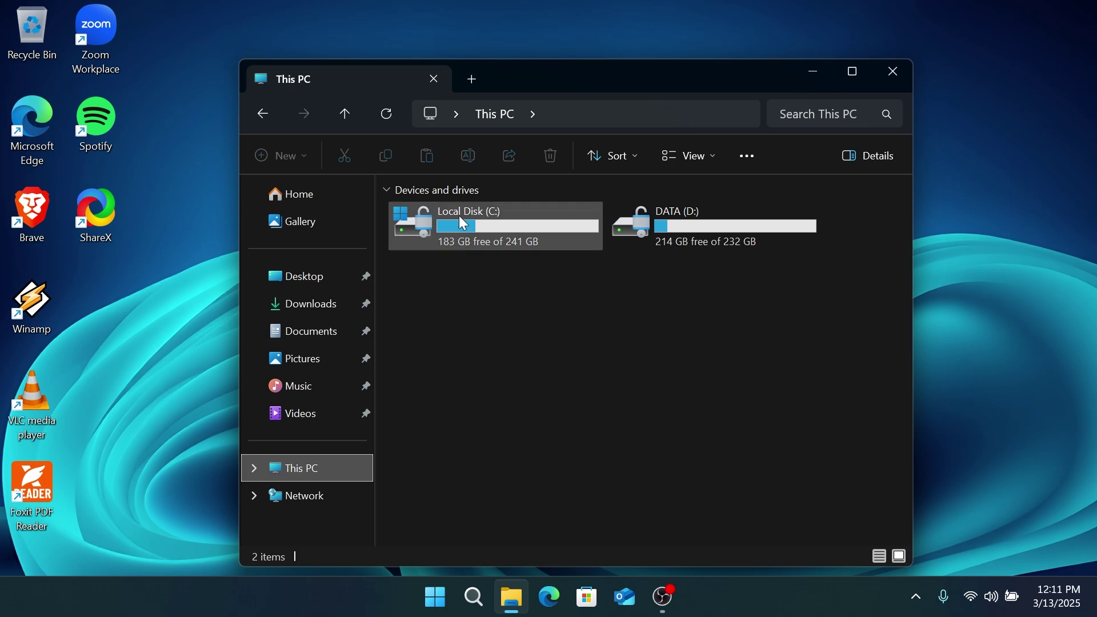
pyautogui.click(693, 225)
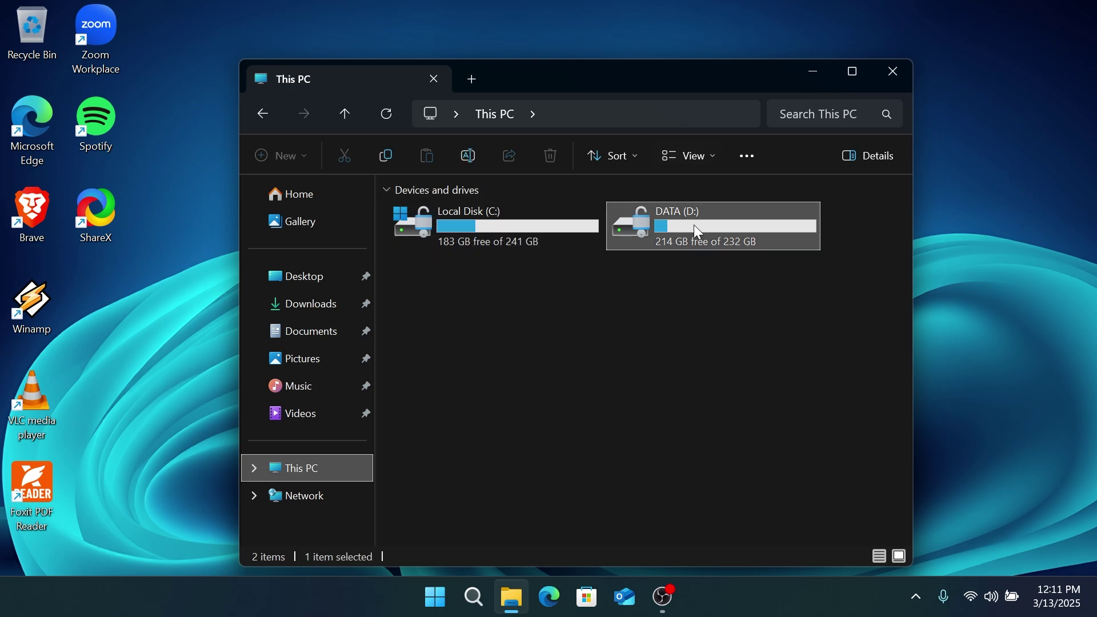
pyautogui.click(451, 242)
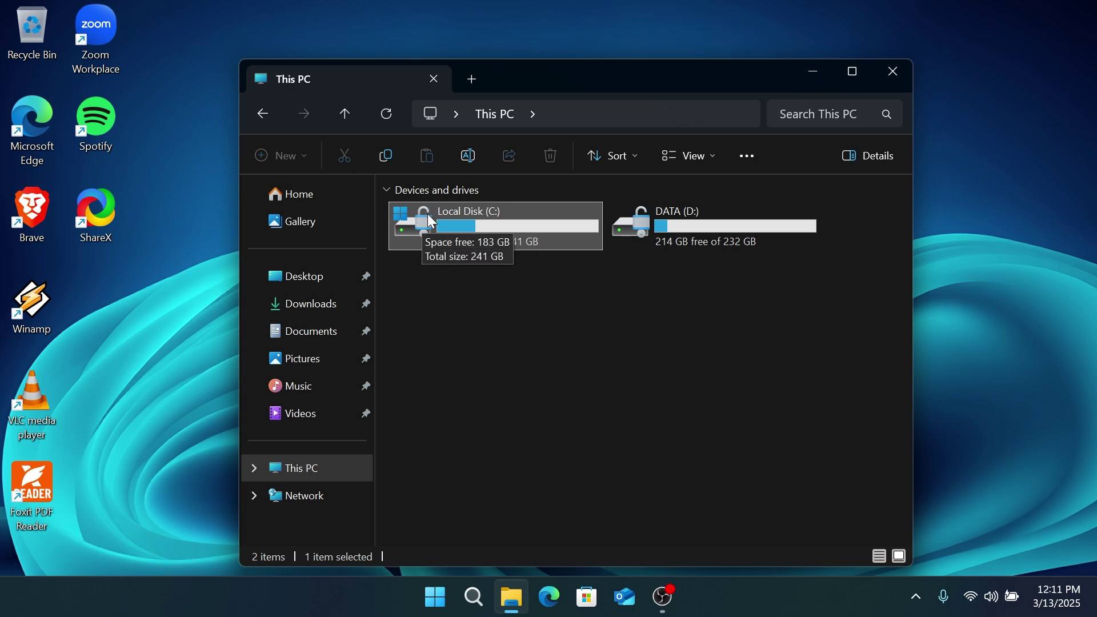
pyautogui.click(695, 231)
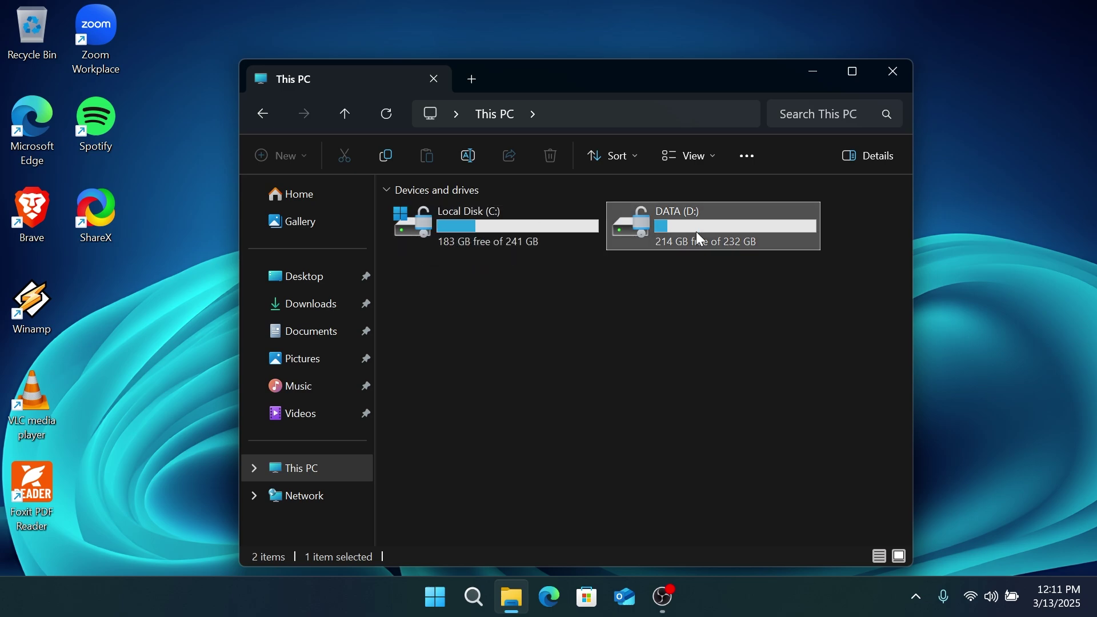
pyautogui.click(443, 228)
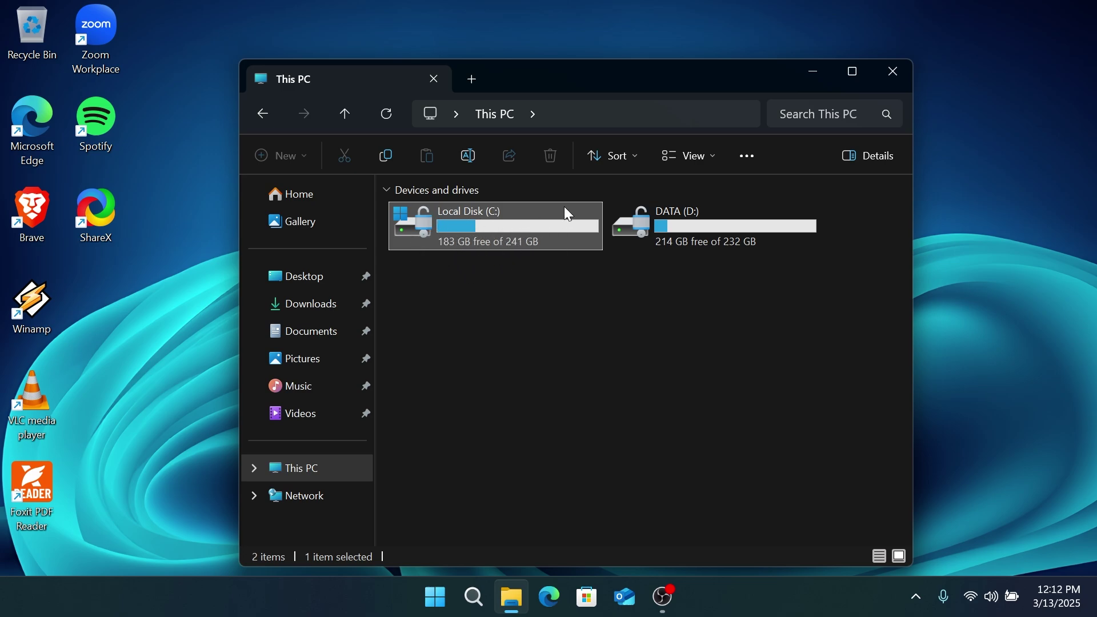
pyautogui.click(813, 76)
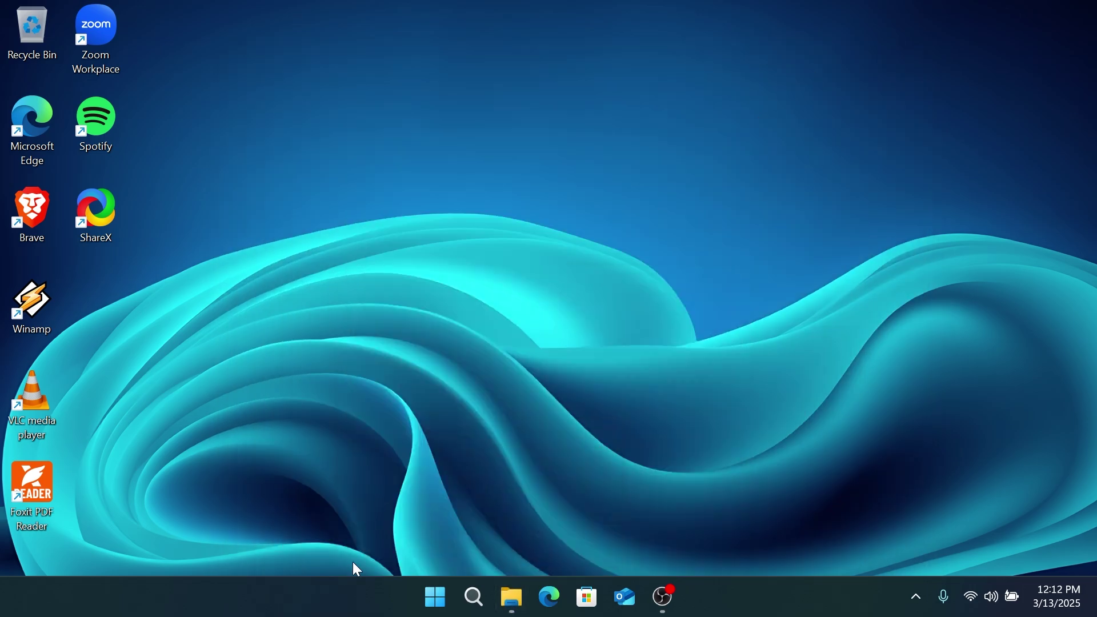
# Step: Search for BITLOCKER, turn off Device encryption in its settings with confirmation, and return to File Explorer
pyautogui.click(434, 597)
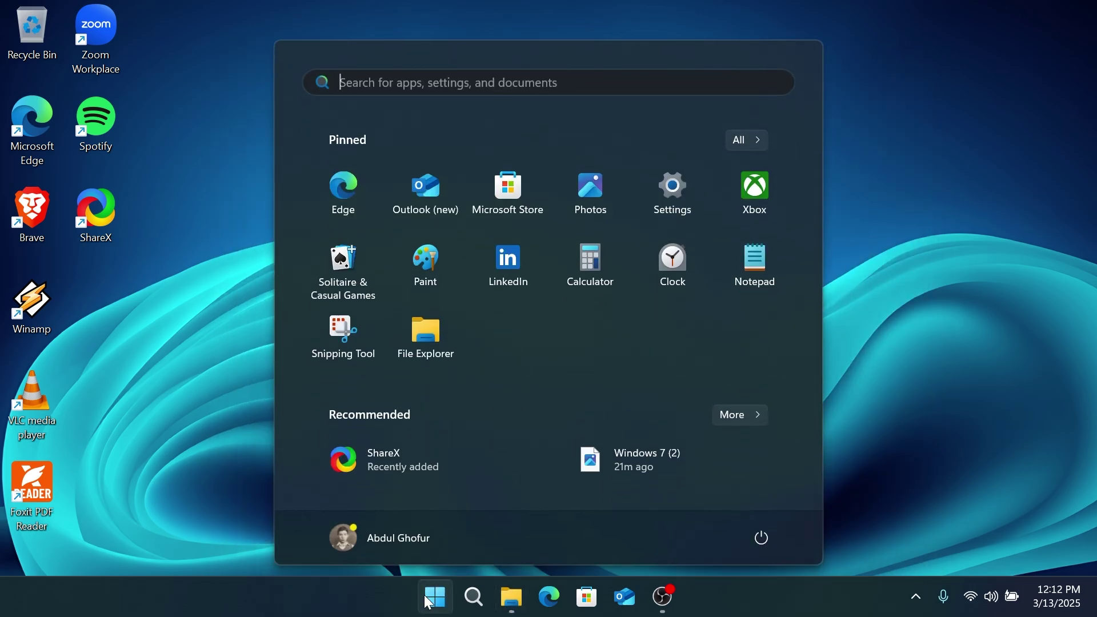
pyautogui.write('BITLOCKER Key')
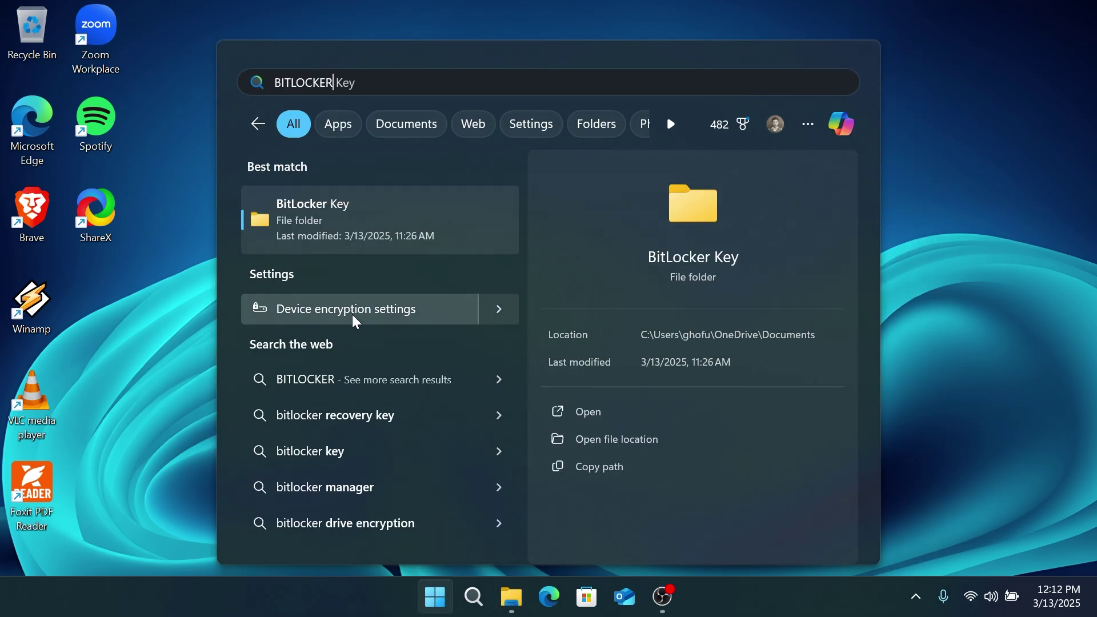
pyautogui.click(356, 321)
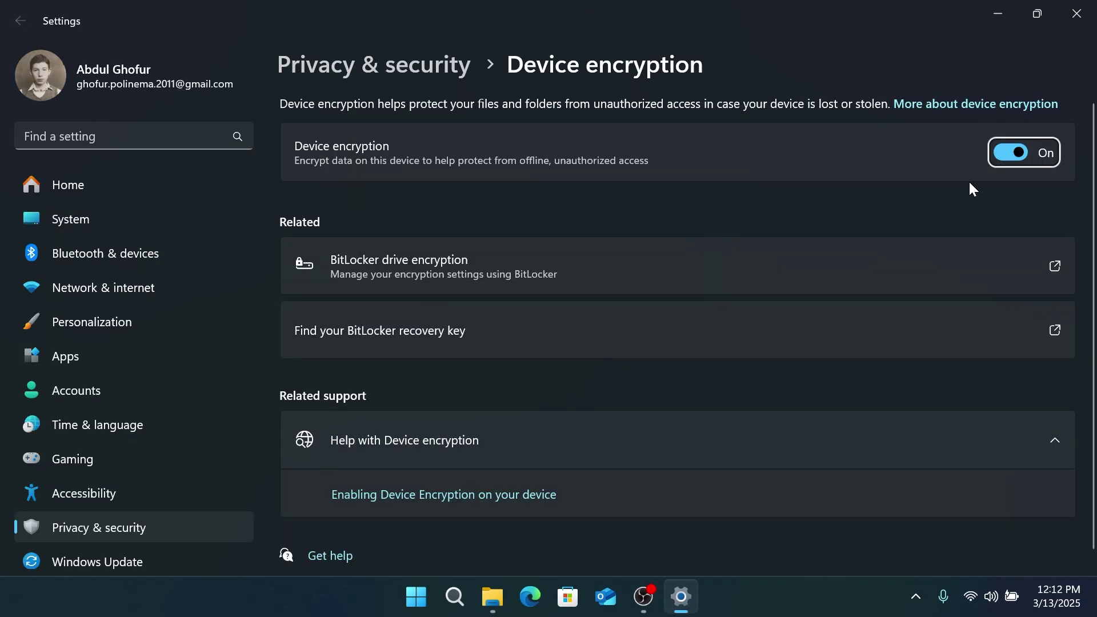
pyautogui.click(1011, 153)
pyautogui.click(700, 326)
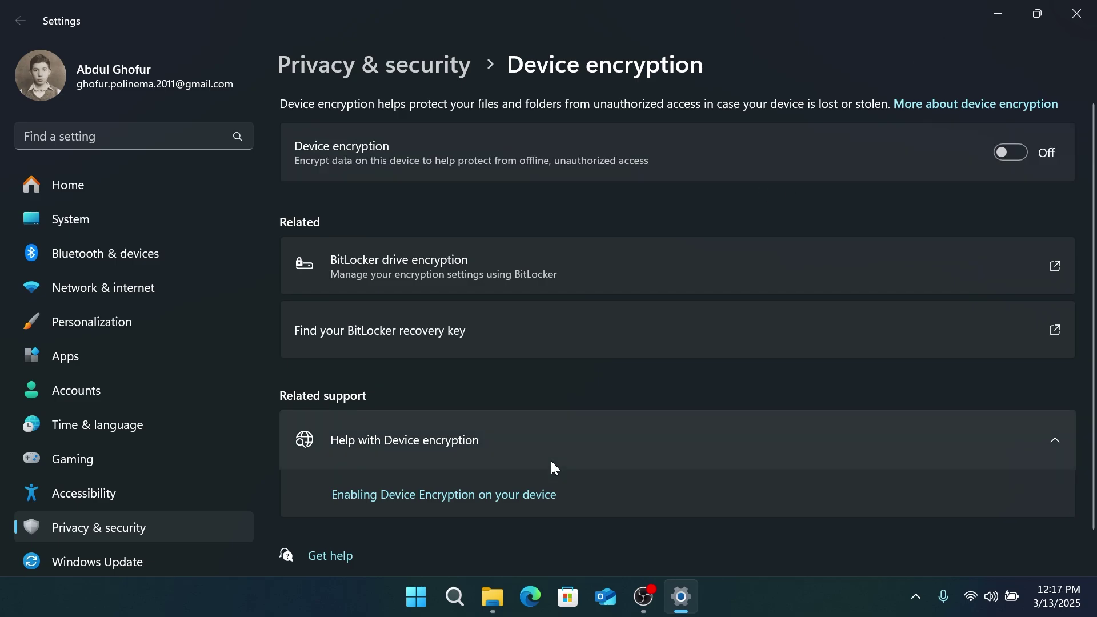
pyautogui.click(492, 597)
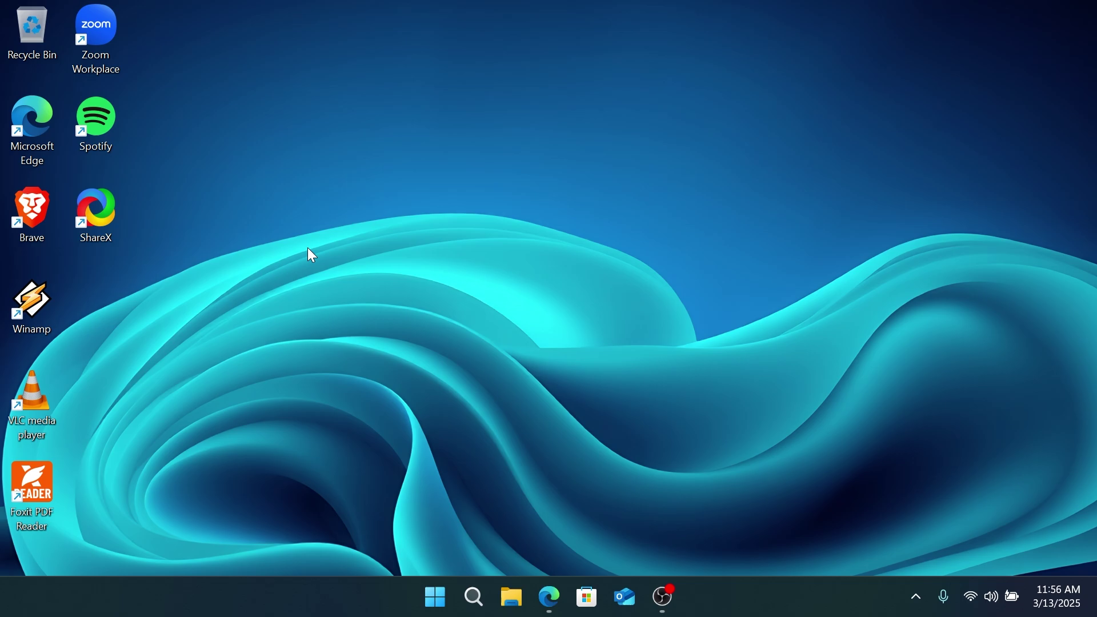
# Step: Search for PANE, open Control Panel, and go to Backup and Restore (Windows 7)
pyautogui.rightClick(429, 215)
pyautogui.click(433, 606)
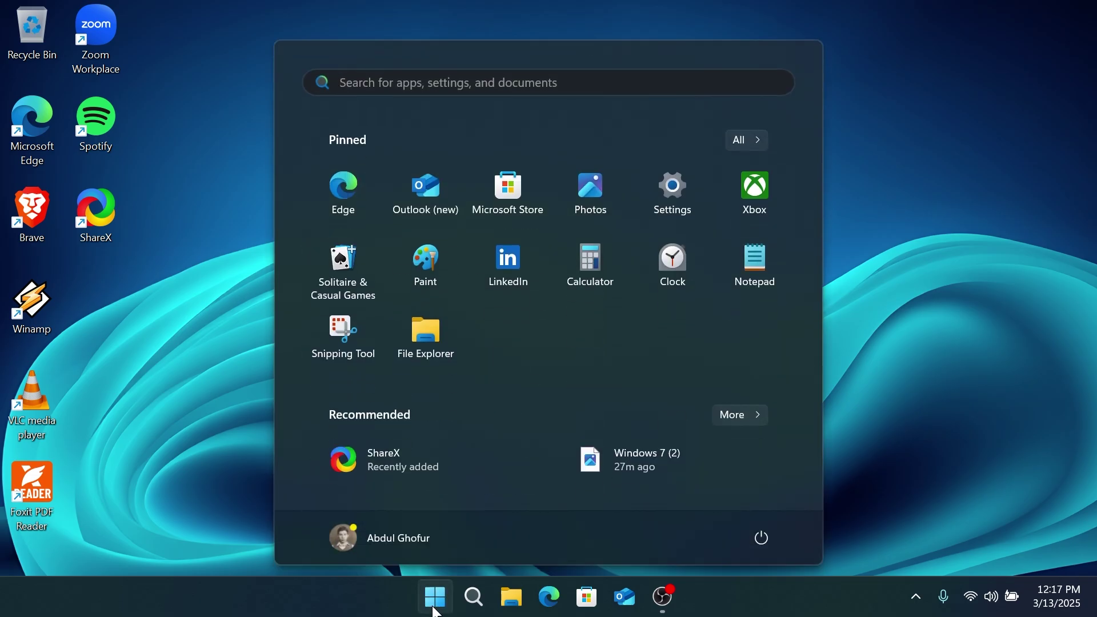
pyautogui.write('PANE')
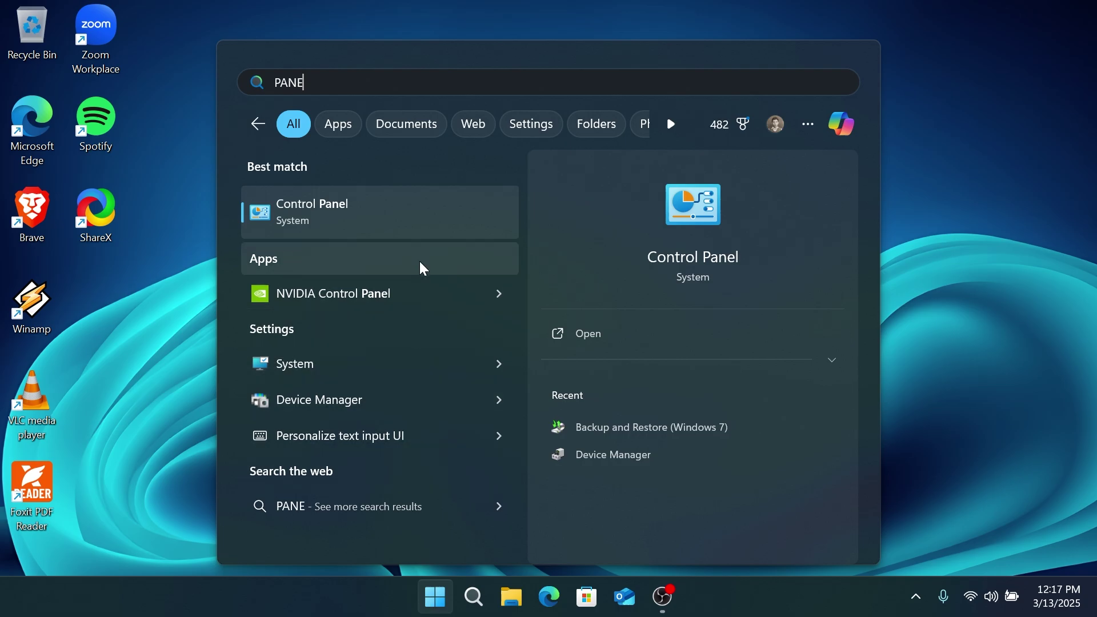
pyautogui.click(424, 210)
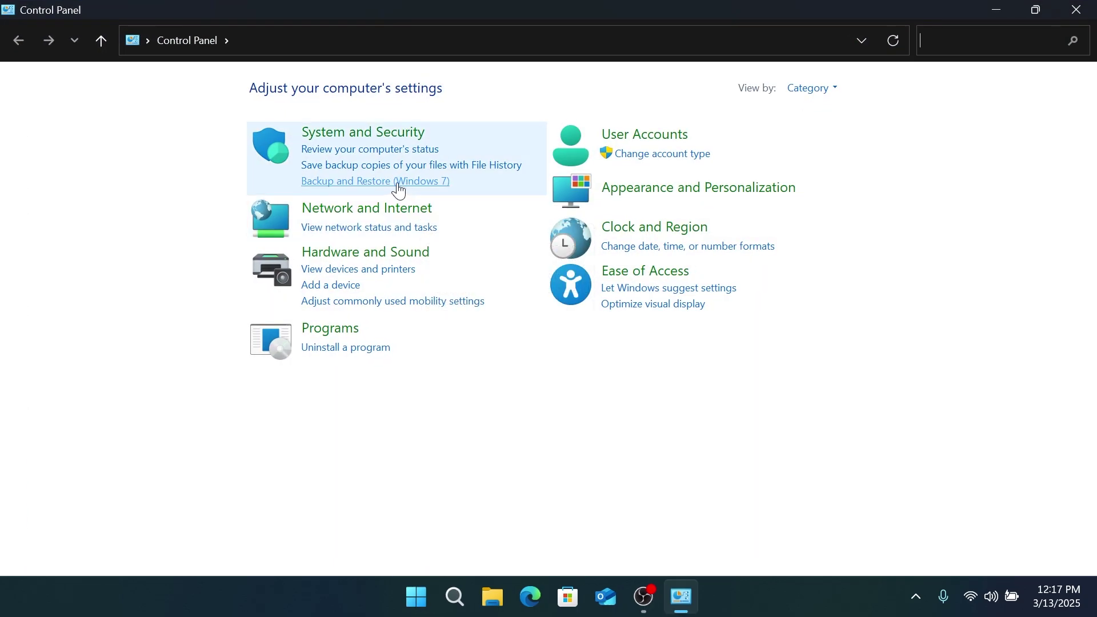
pyautogui.click(397, 183)
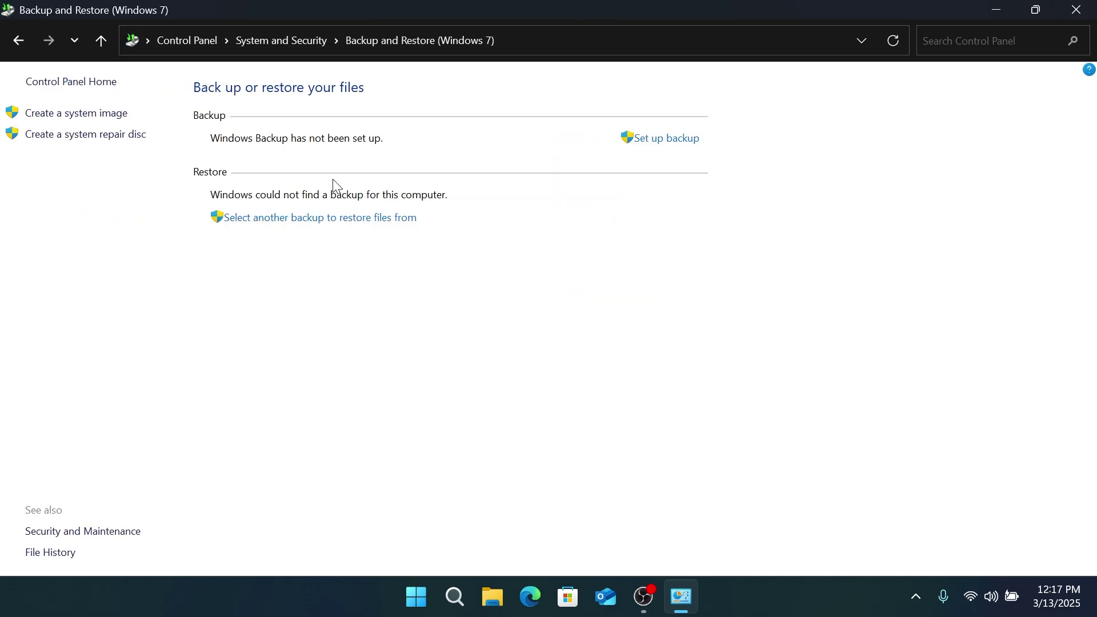
# Step: Start creating a system image and choose the hard disk SSD EXTERNAL (E:) as the backup location
pyautogui.click(106, 116)
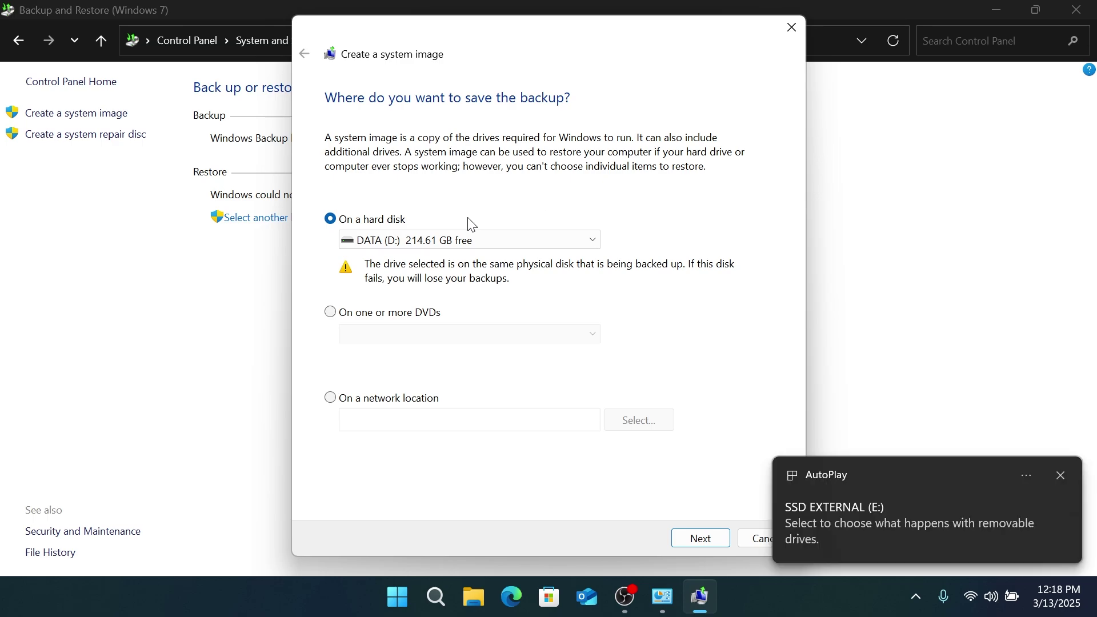
pyautogui.click(424, 243)
pyautogui.click(397, 272)
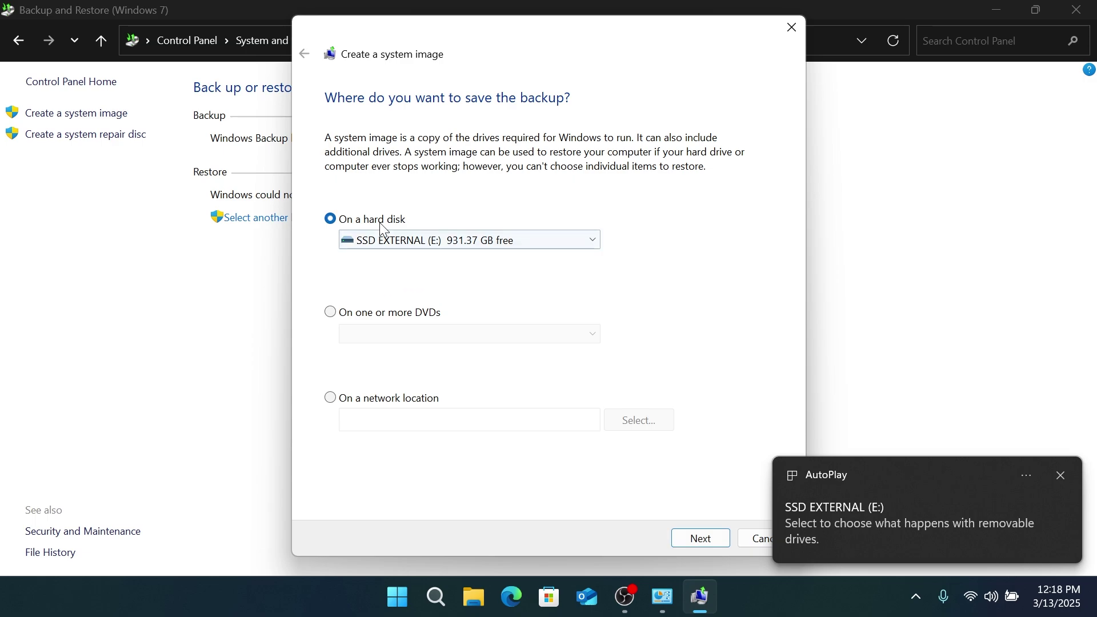
pyautogui.click(388, 246)
pyautogui.click(453, 248)
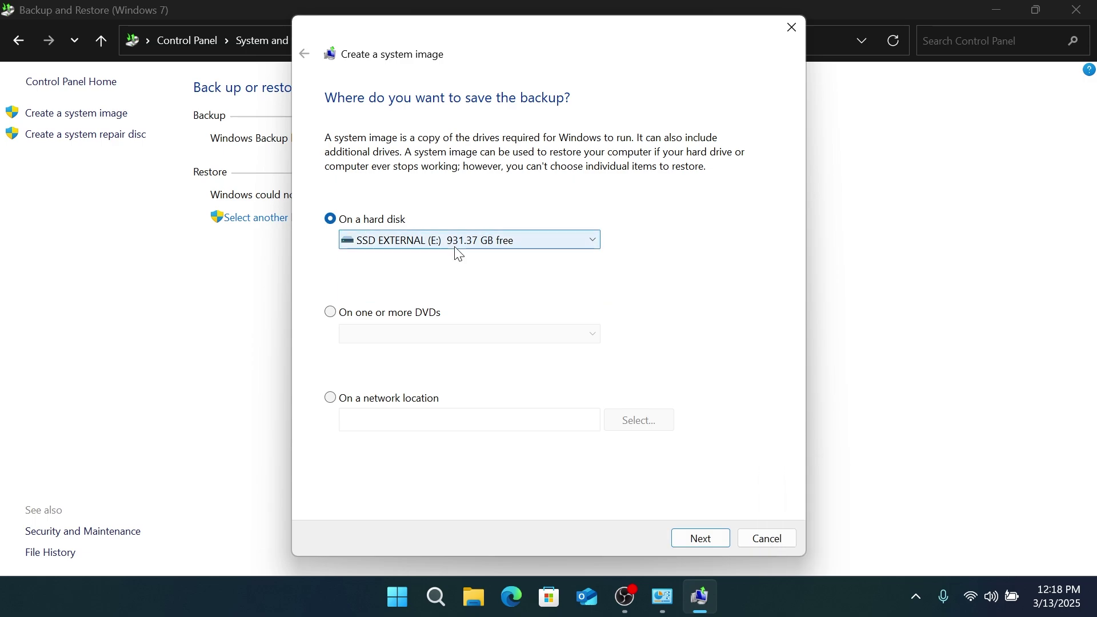
pyautogui.click(454, 247)
pyautogui.click(695, 546)
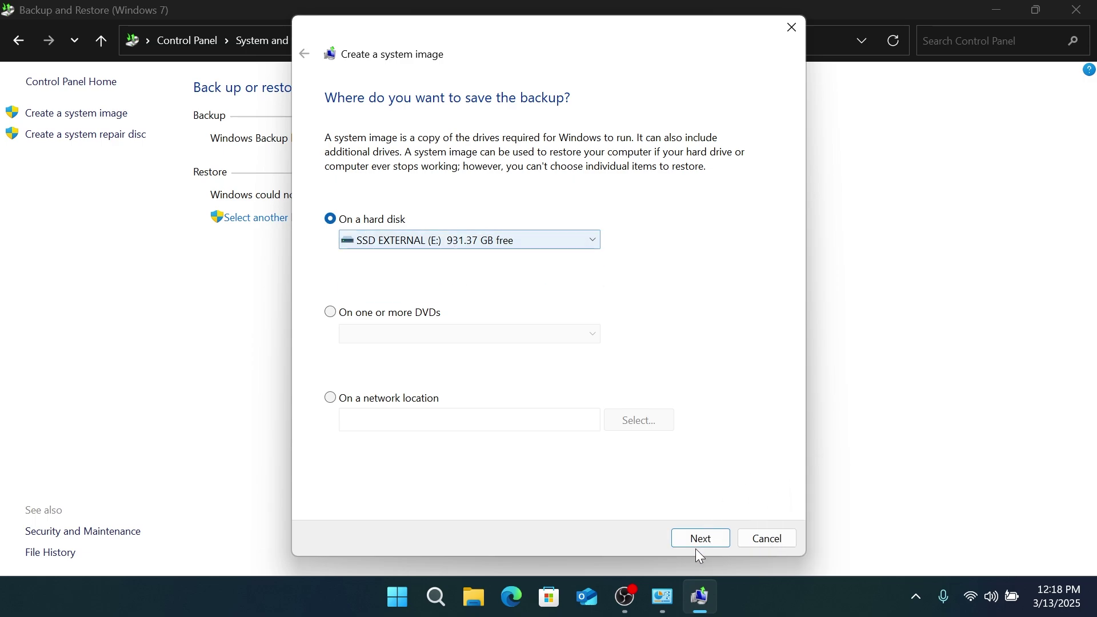
pyautogui.click(694, 540)
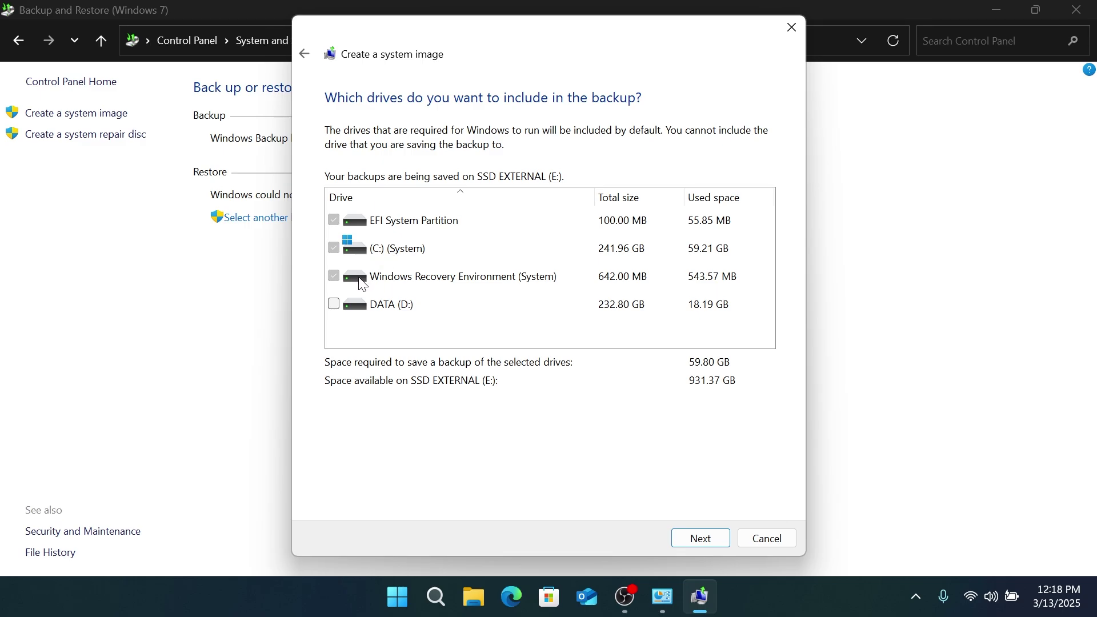
# Step: Keep the default system drives without DATA (D:), run the system image backup, and close the wizard once it finishes
pyautogui.click(711, 535)
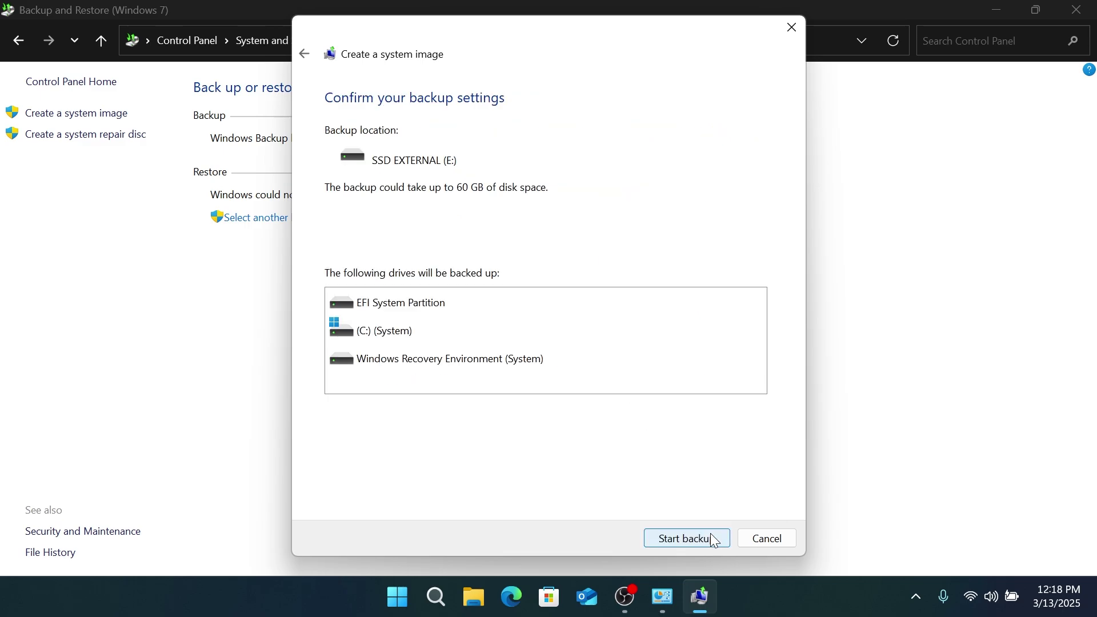
pyautogui.click(712, 537)
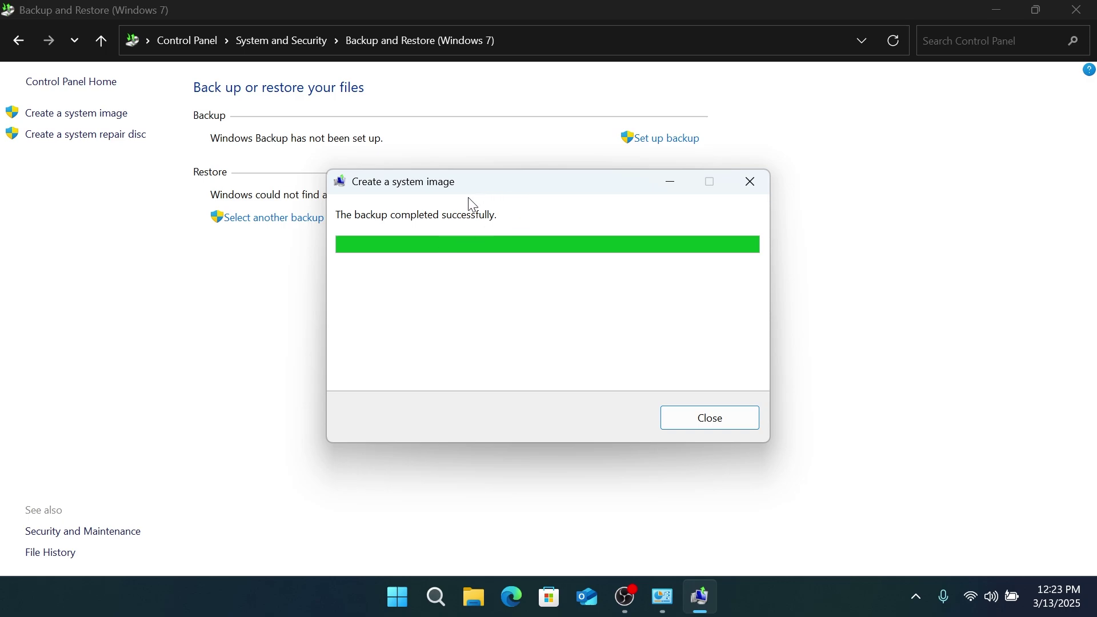
pyautogui.click(710, 417)
# Step: Open the SSD EXTERNAL (E:) drive from This PC in File Explorer to check the saved backup
pyautogui.click(500, 588)
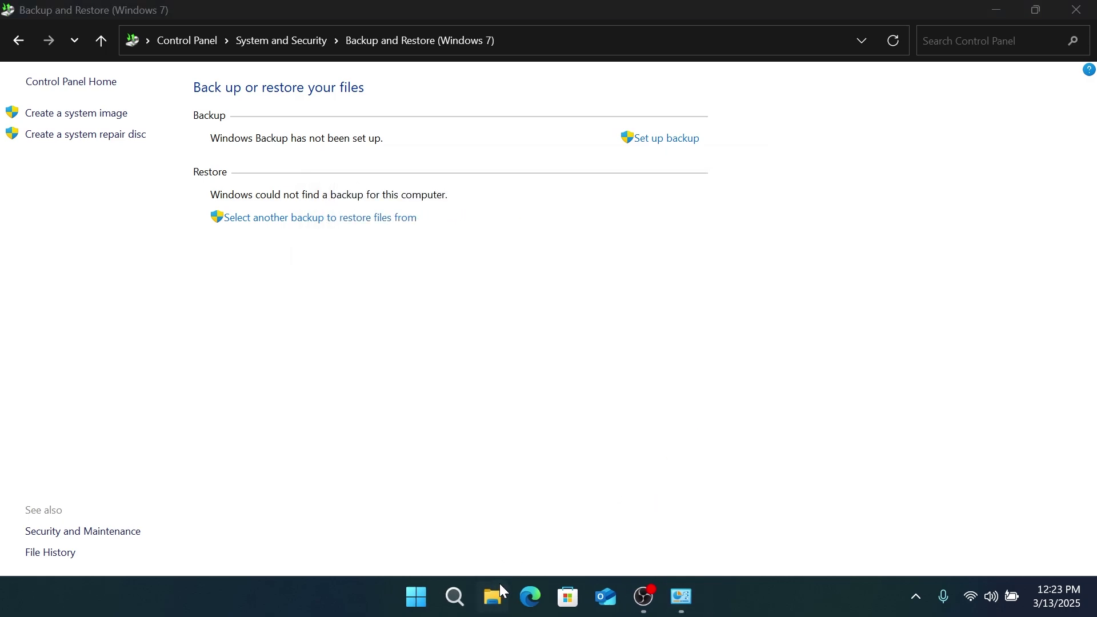
pyautogui.click(347, 475)
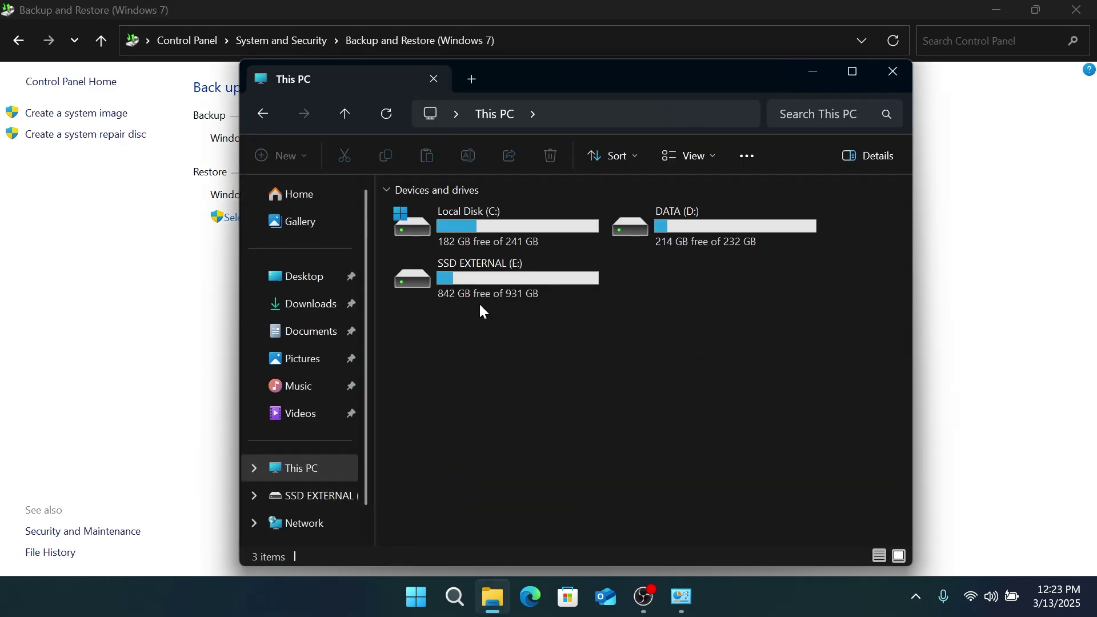
pyautogui.doubleClick(472, 267)
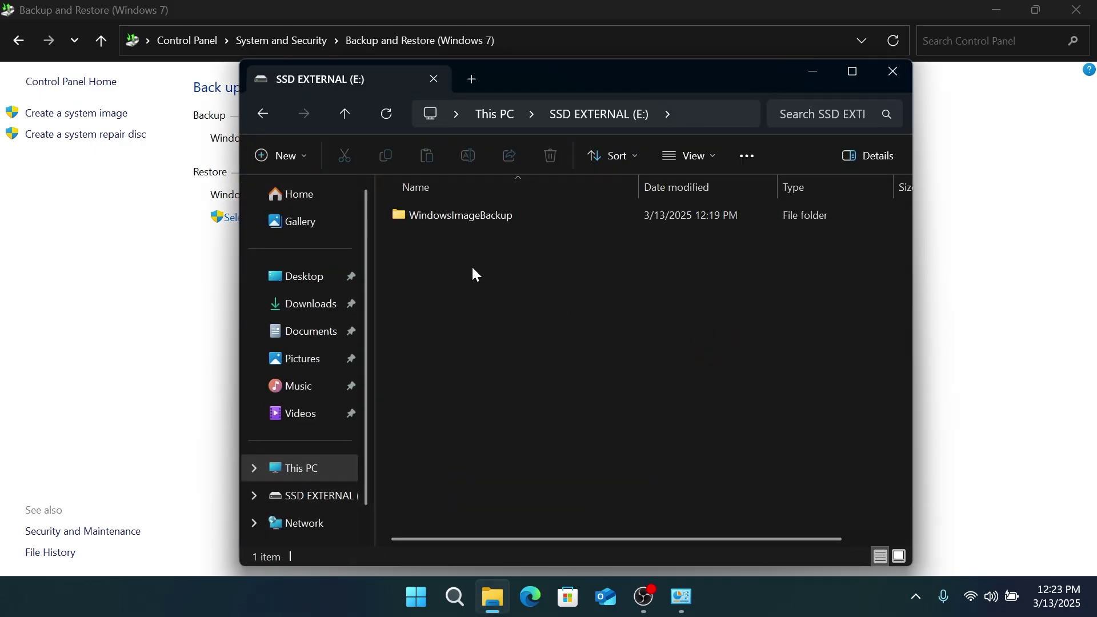